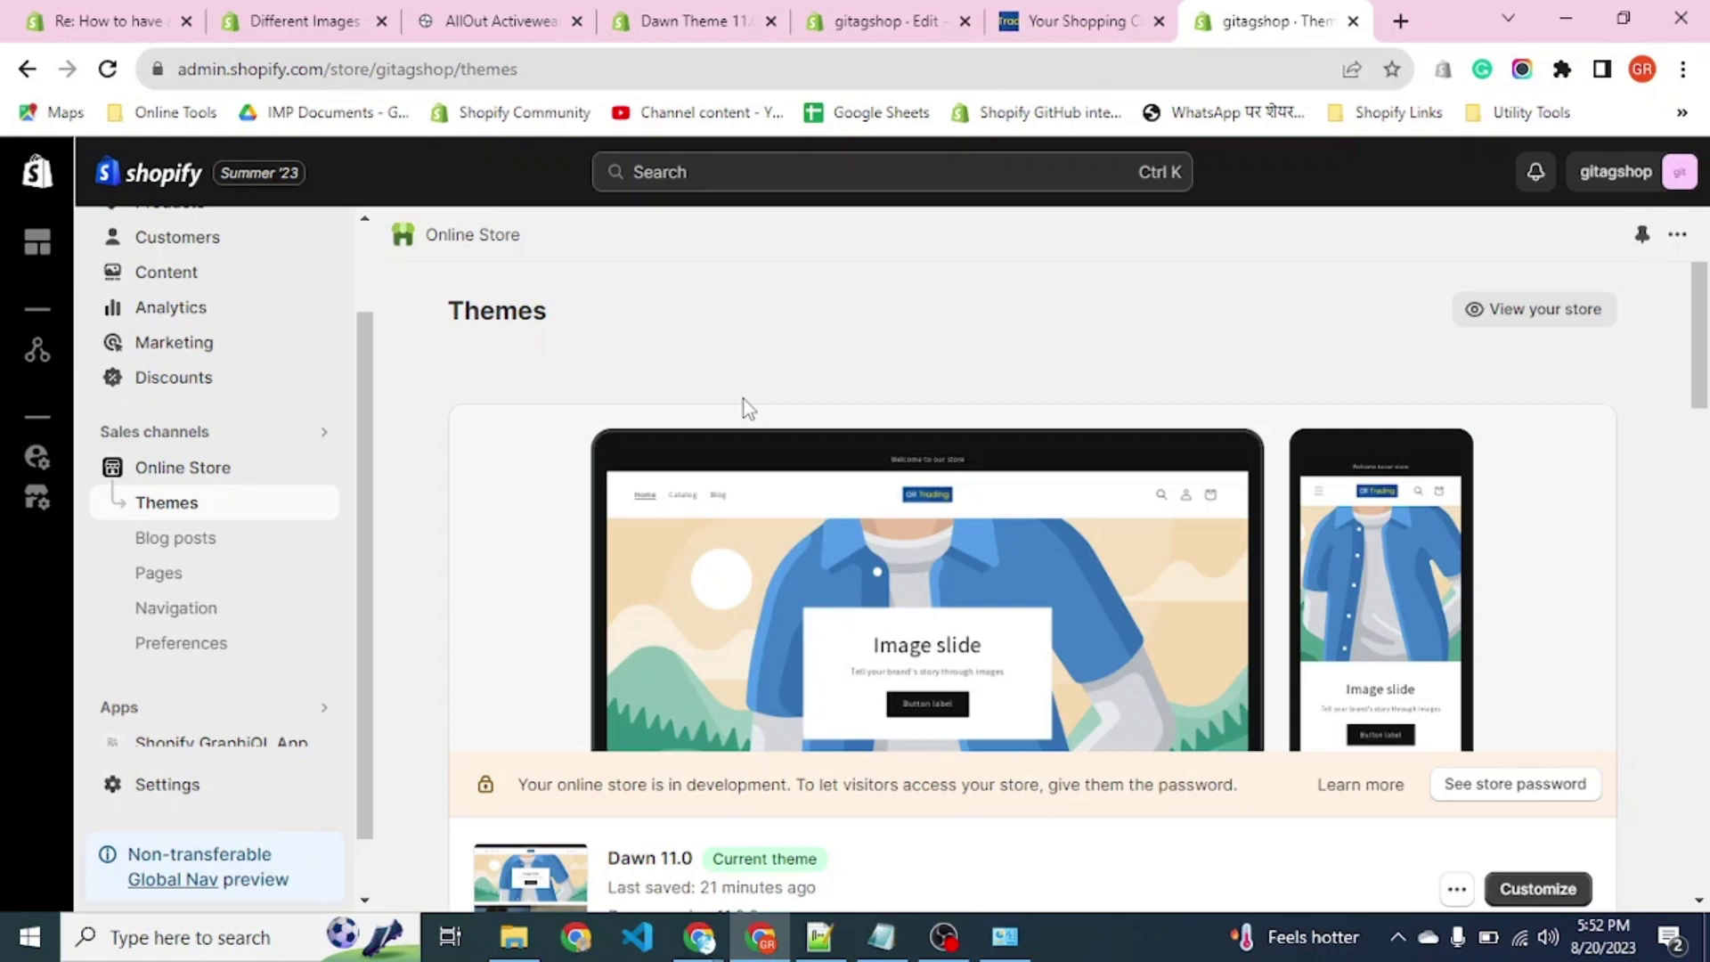
Preview the Dawn 11.0 theme's storefront from its ••• menu on the Themes page.
scroll(1122, 413, "down", 1)
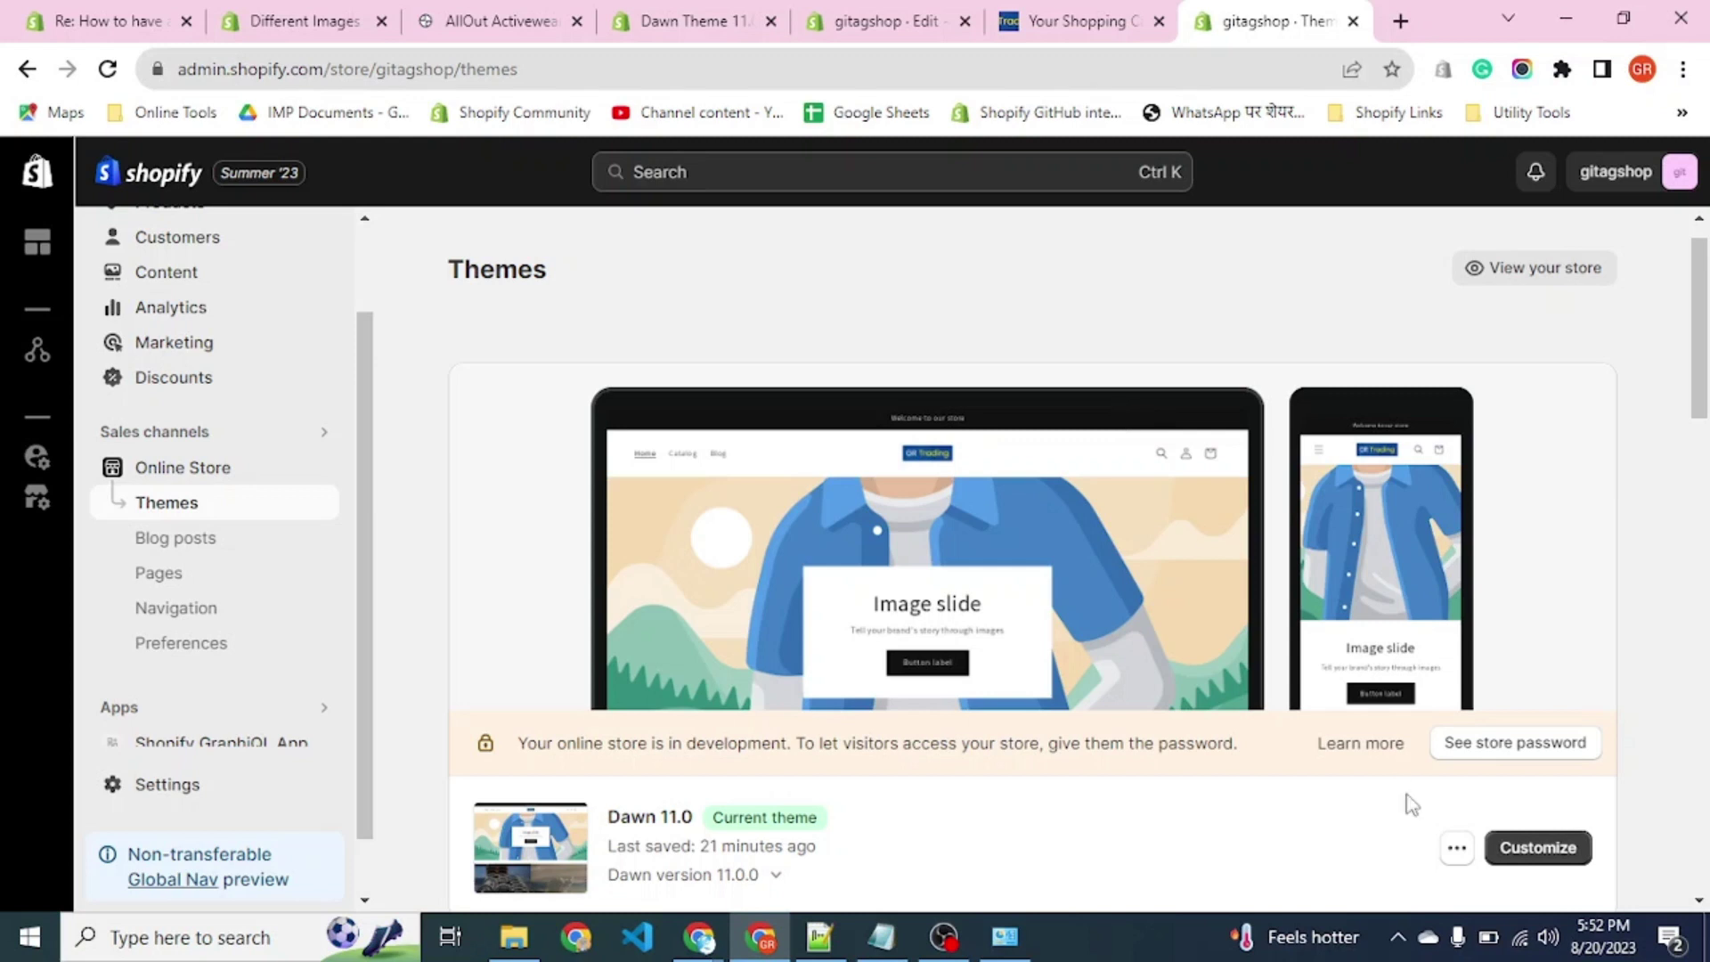
left_click(1457, 850)
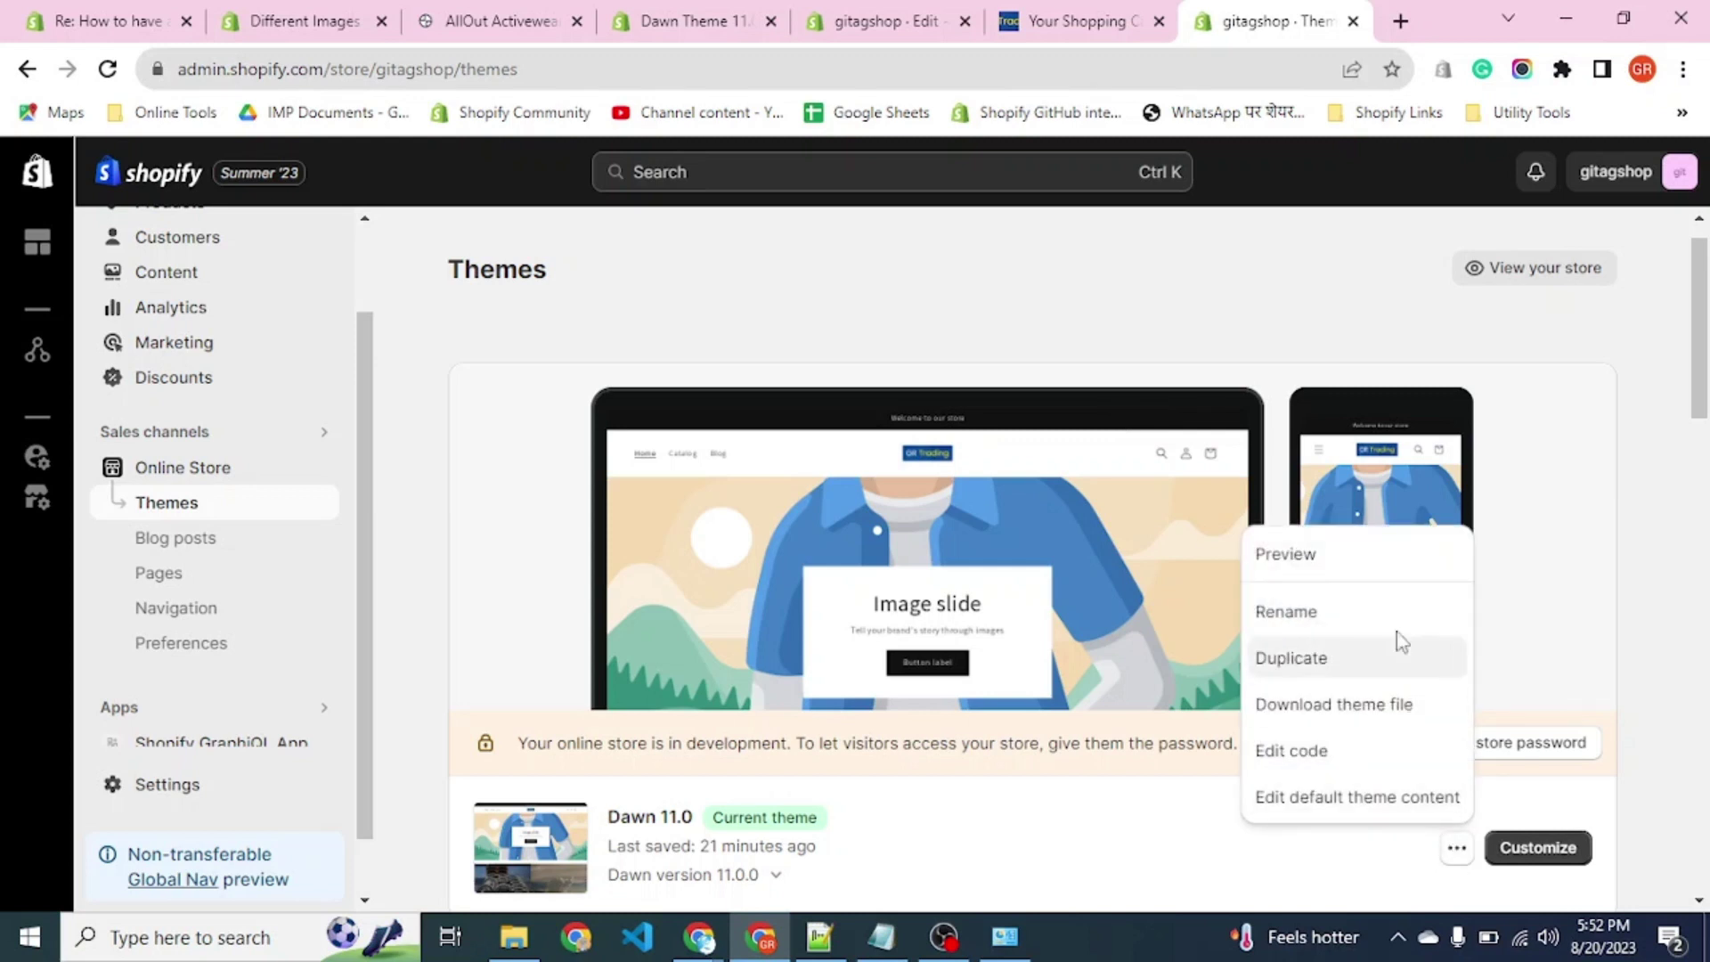
left_click(1385, 567)
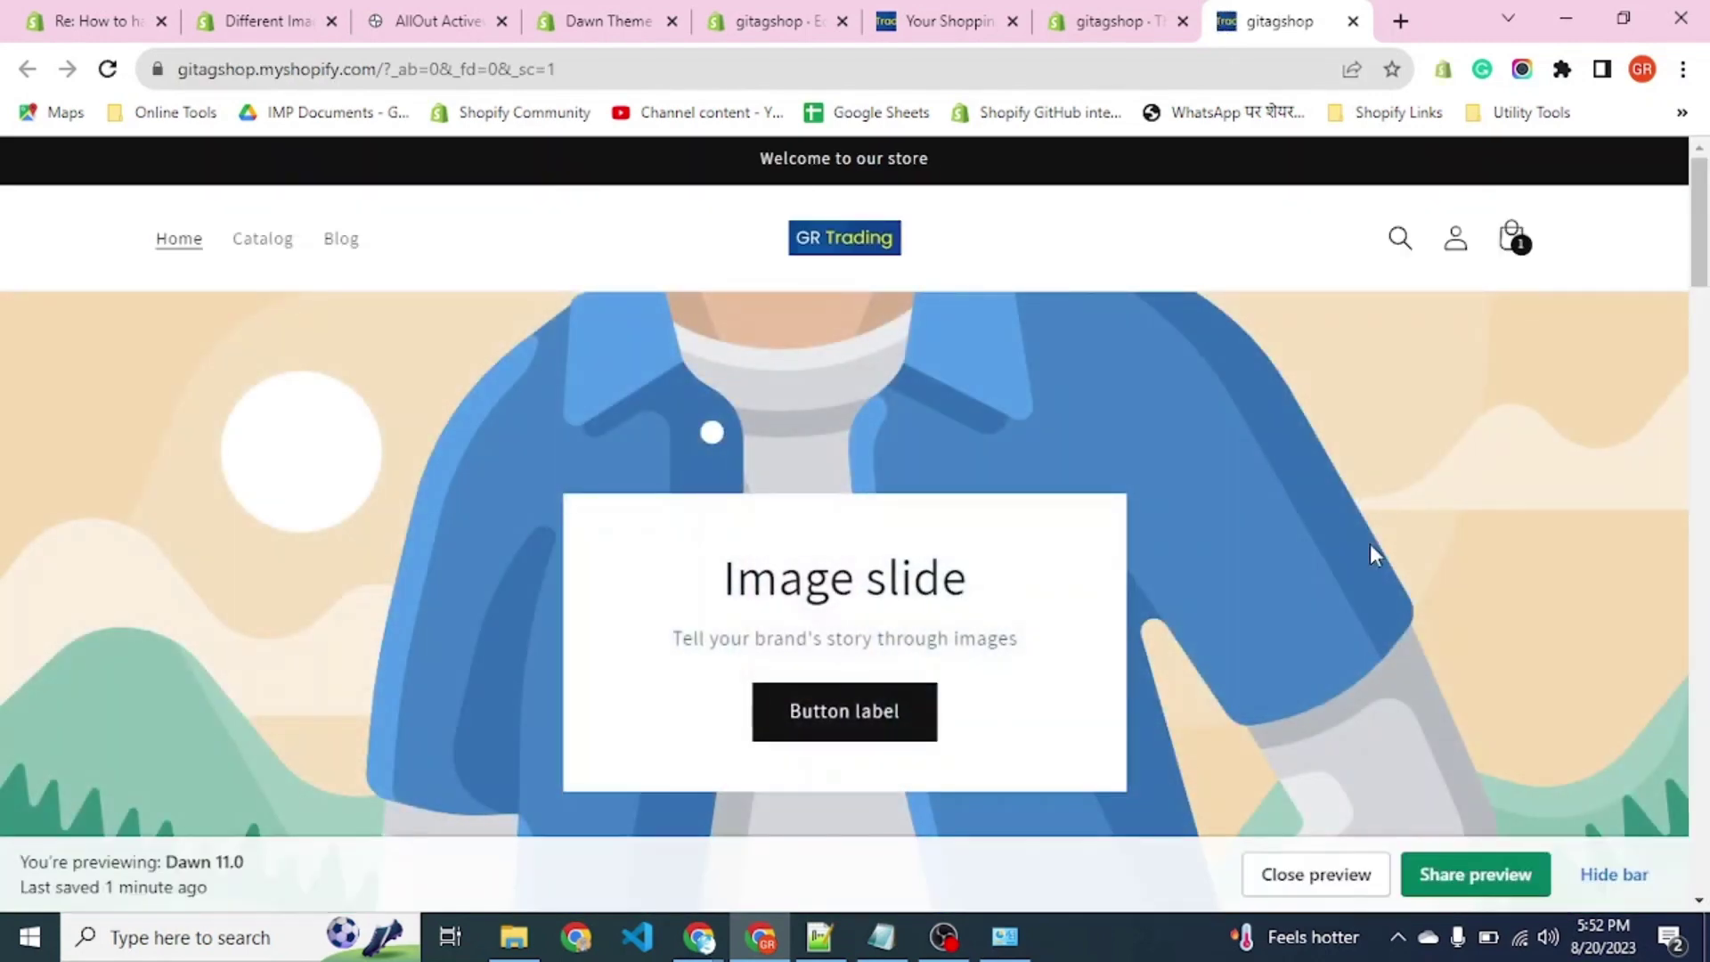
Scroll the Dawn preview homepage down to the Collections list, dismissing the preview notice.
scroll(1569, 800, "down", 1)
left_click(1629, 877)
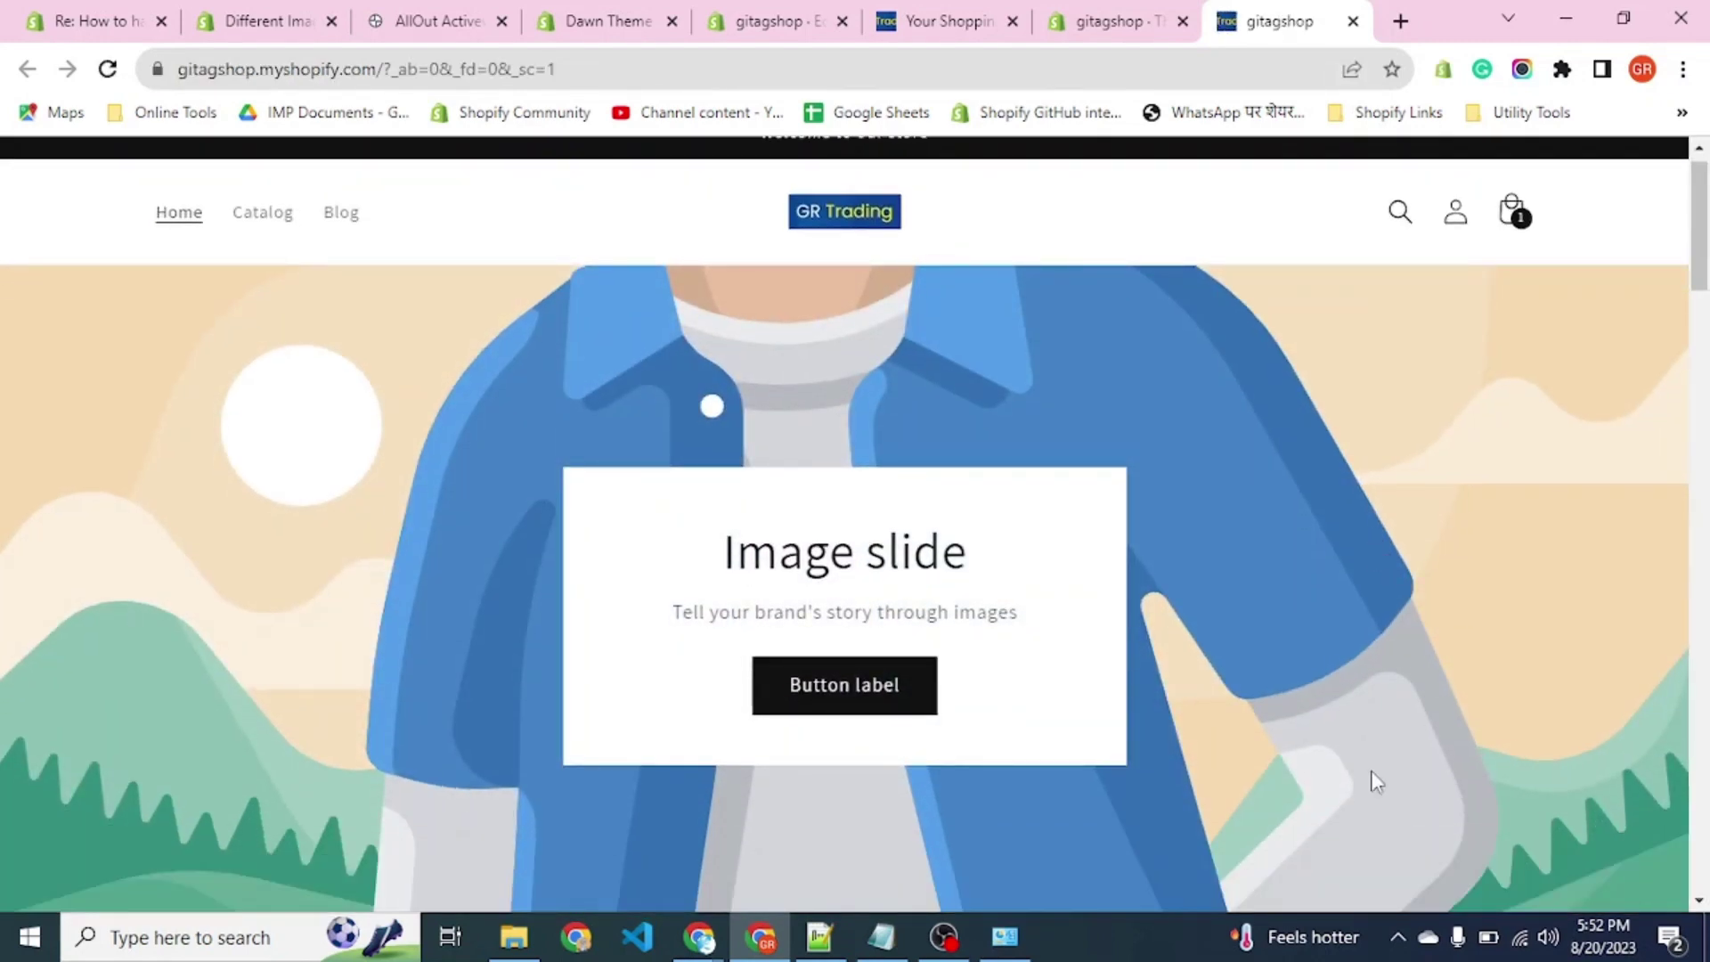
scroll(1374, 779, "down", 10)
scroll(1374, 780, "down", 9)
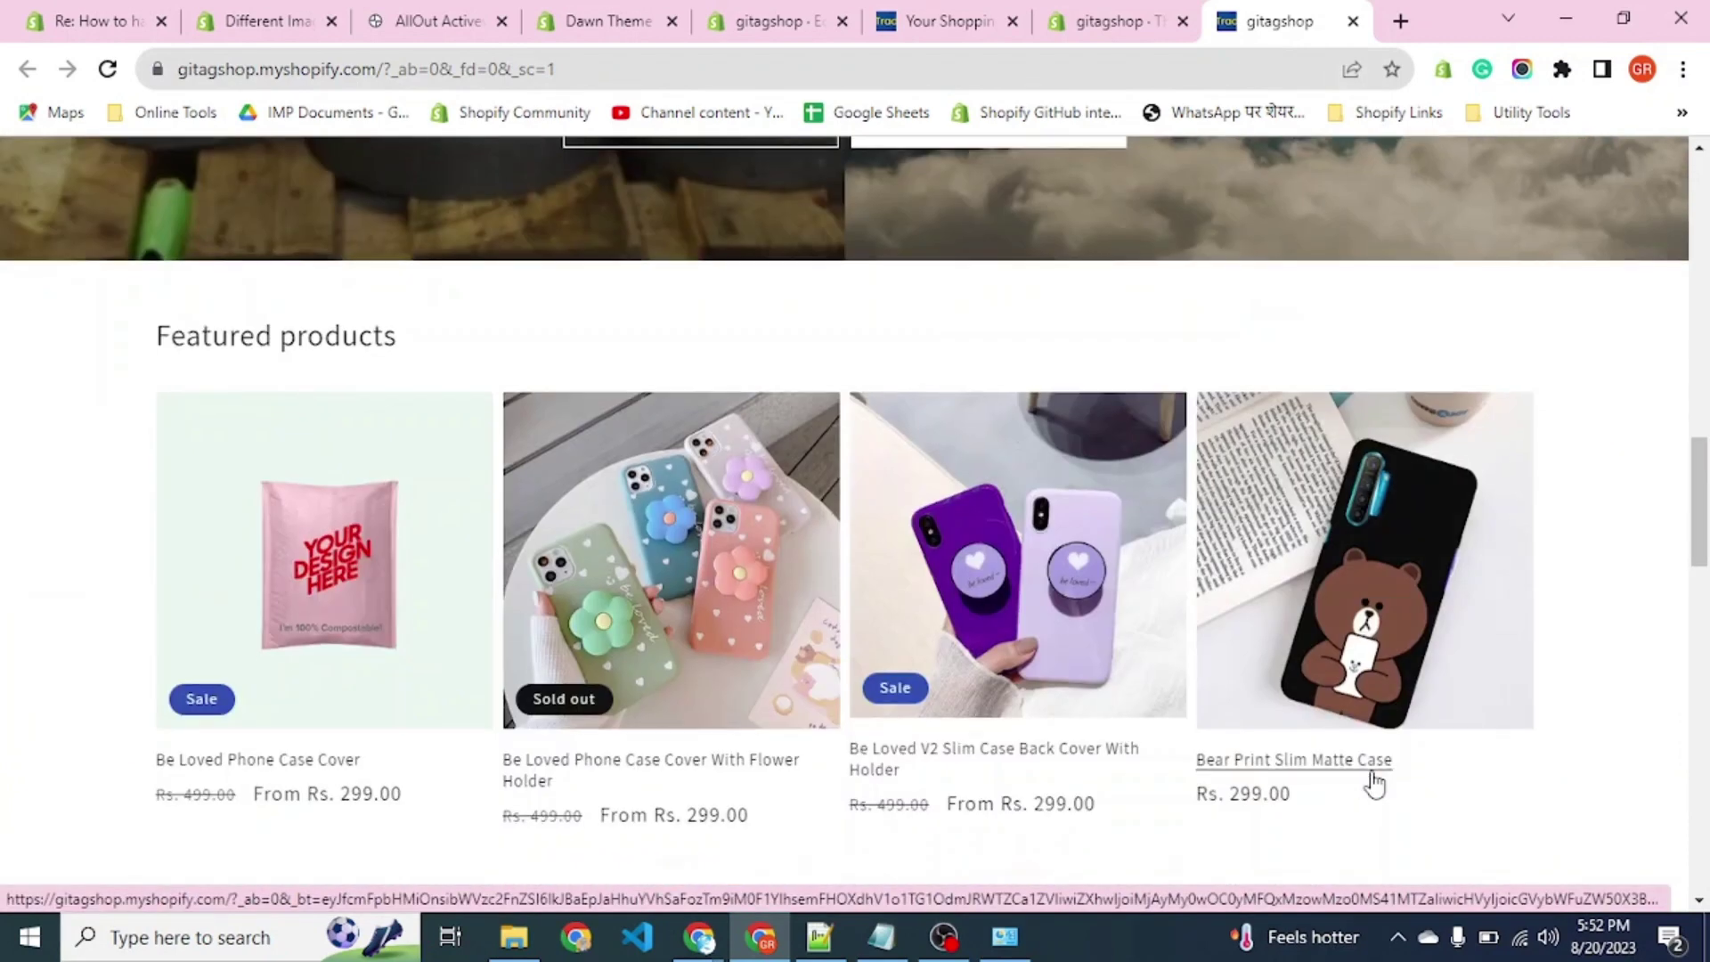
scroll(1374, 780, "down", 10)
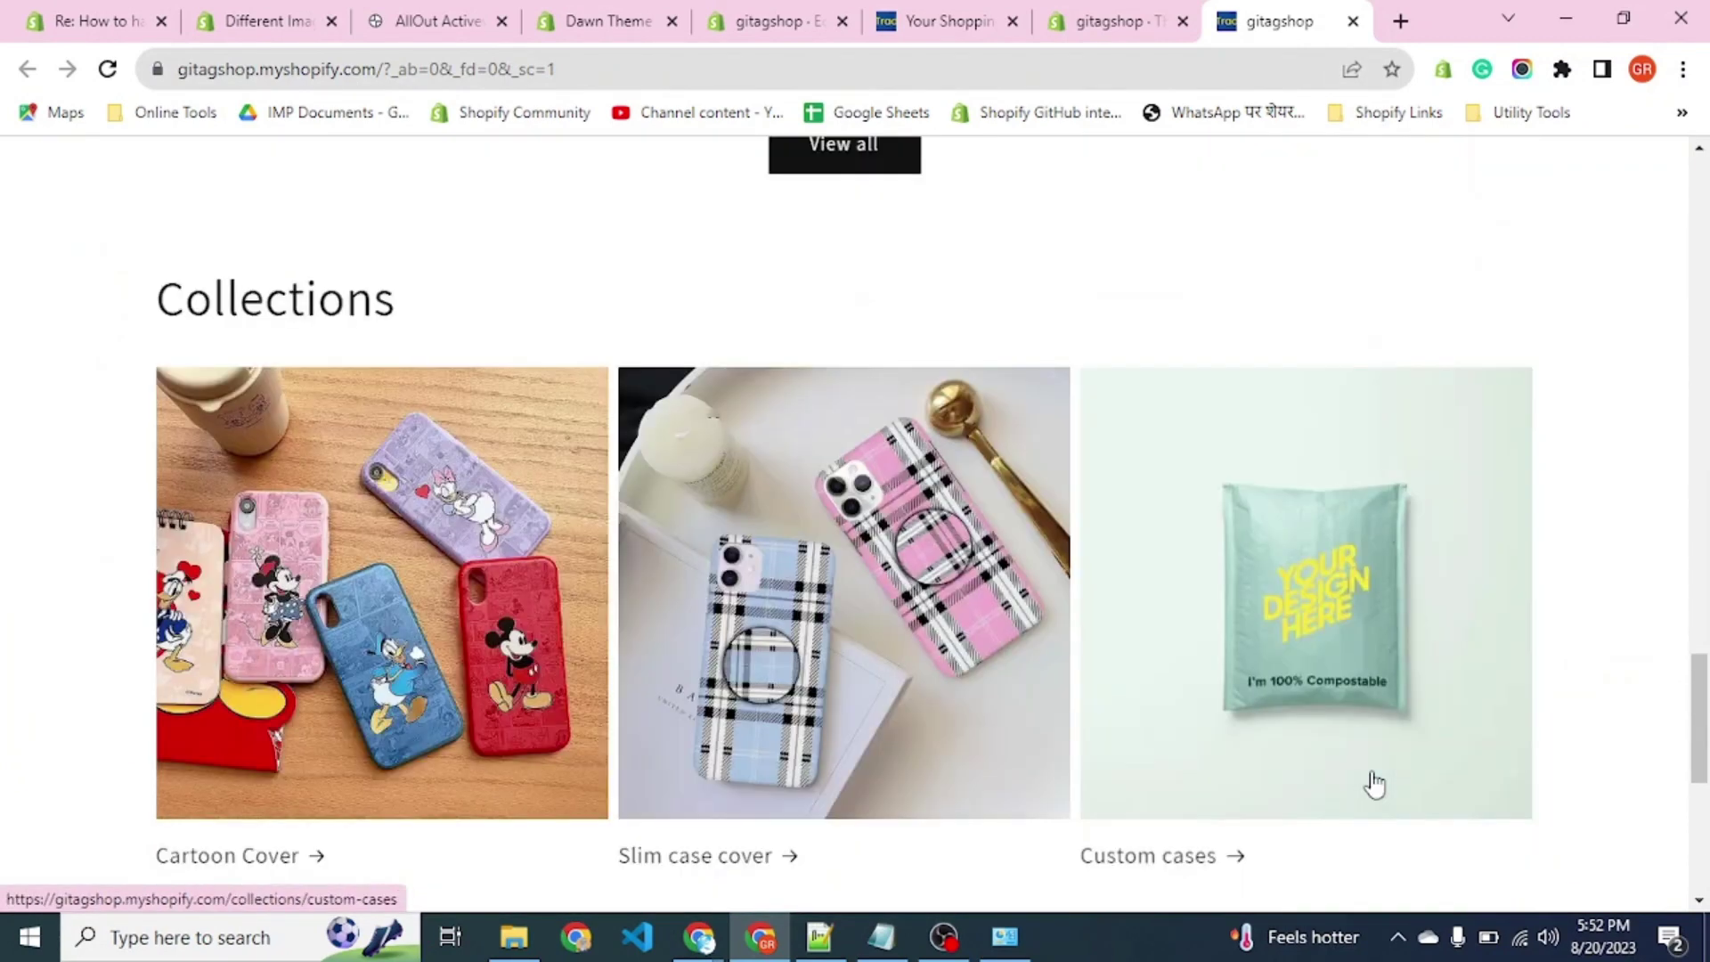
left_click_drag(279, 289, 405, 303)
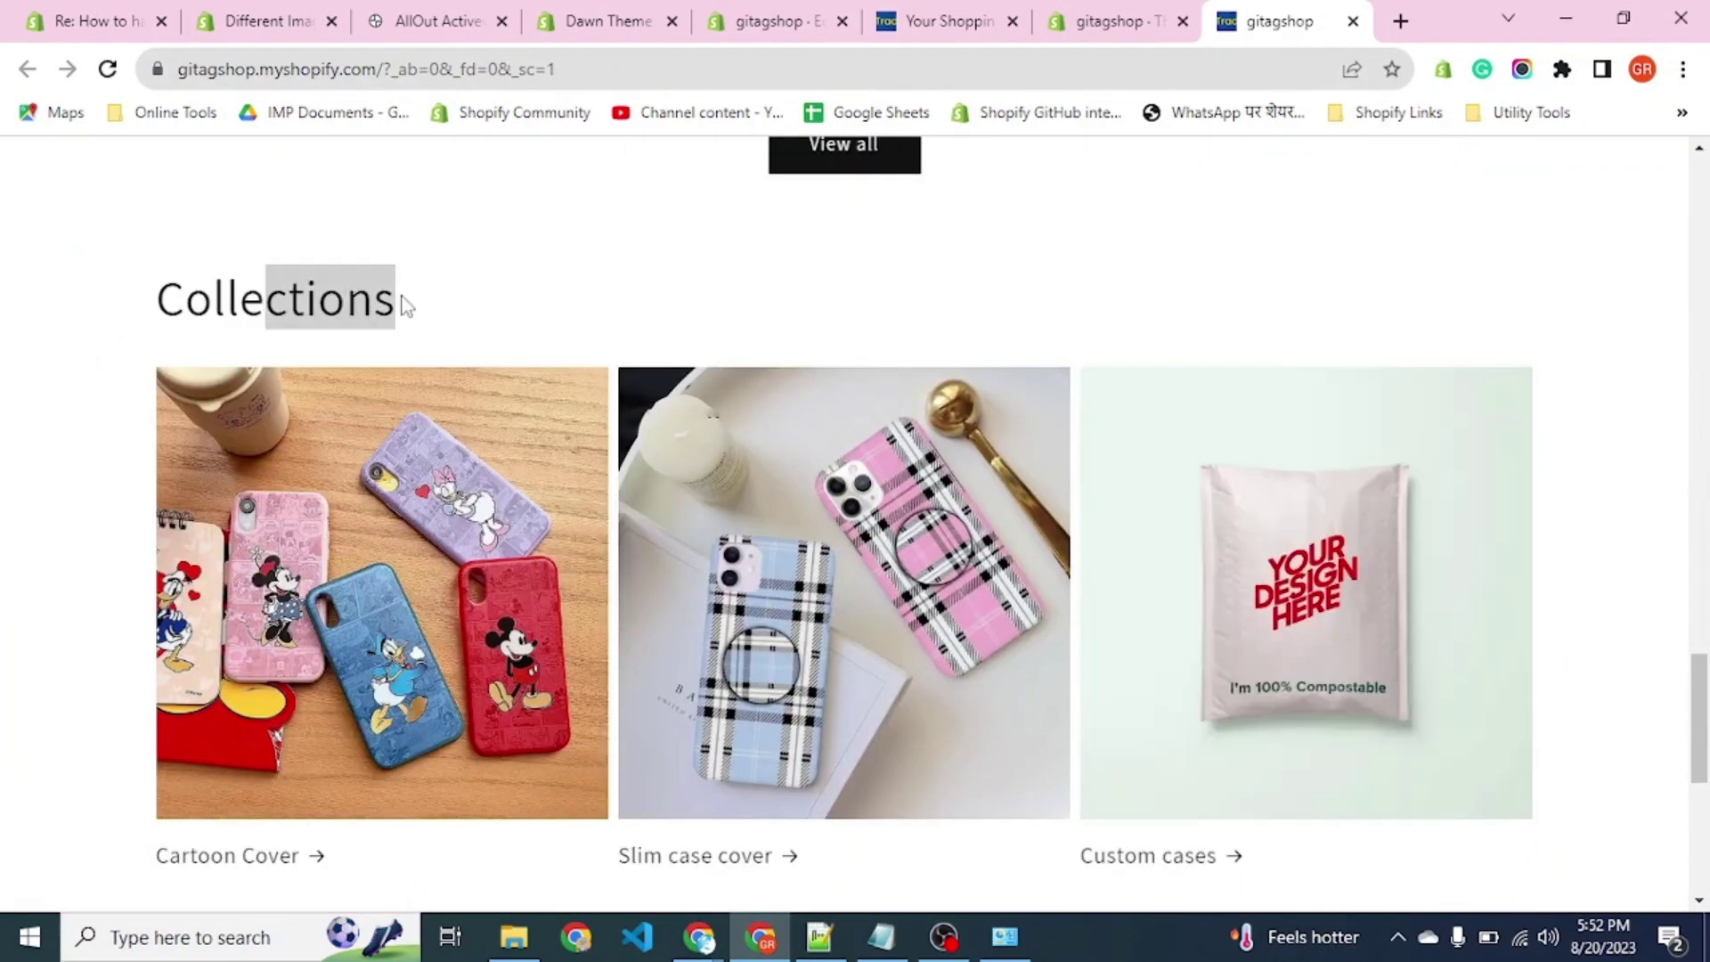
scroll(401, 296, "down", 2)
scroll(401, 295, "up", 1)
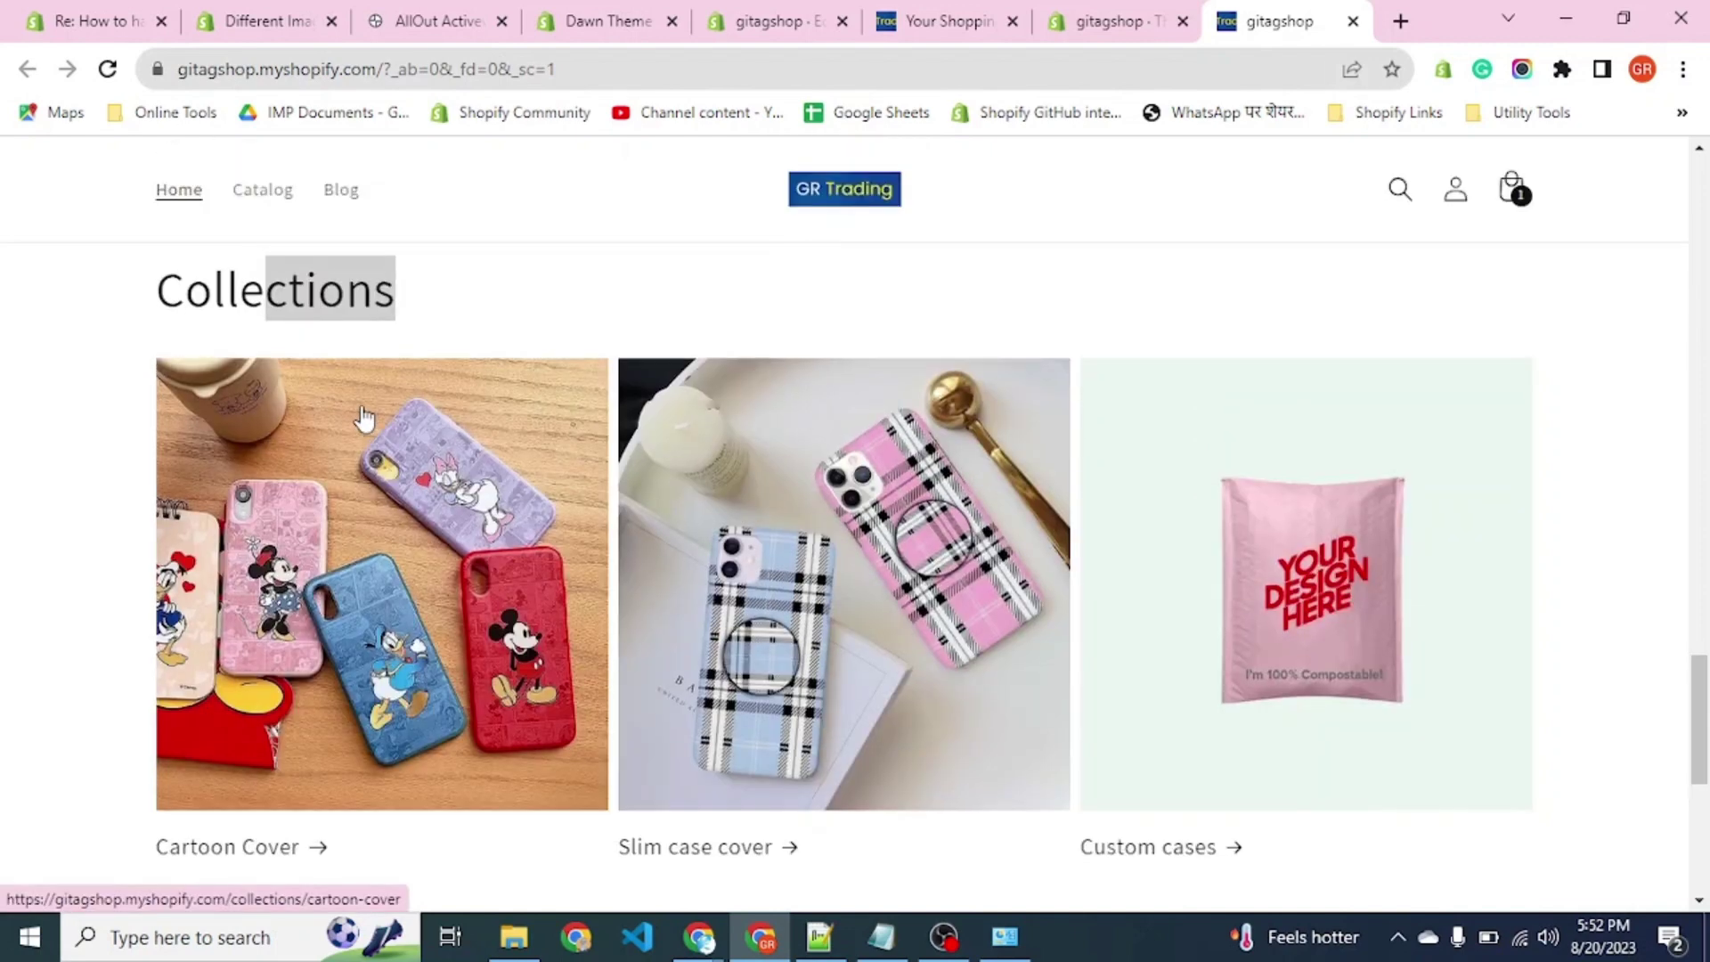
left_click(398, 327)
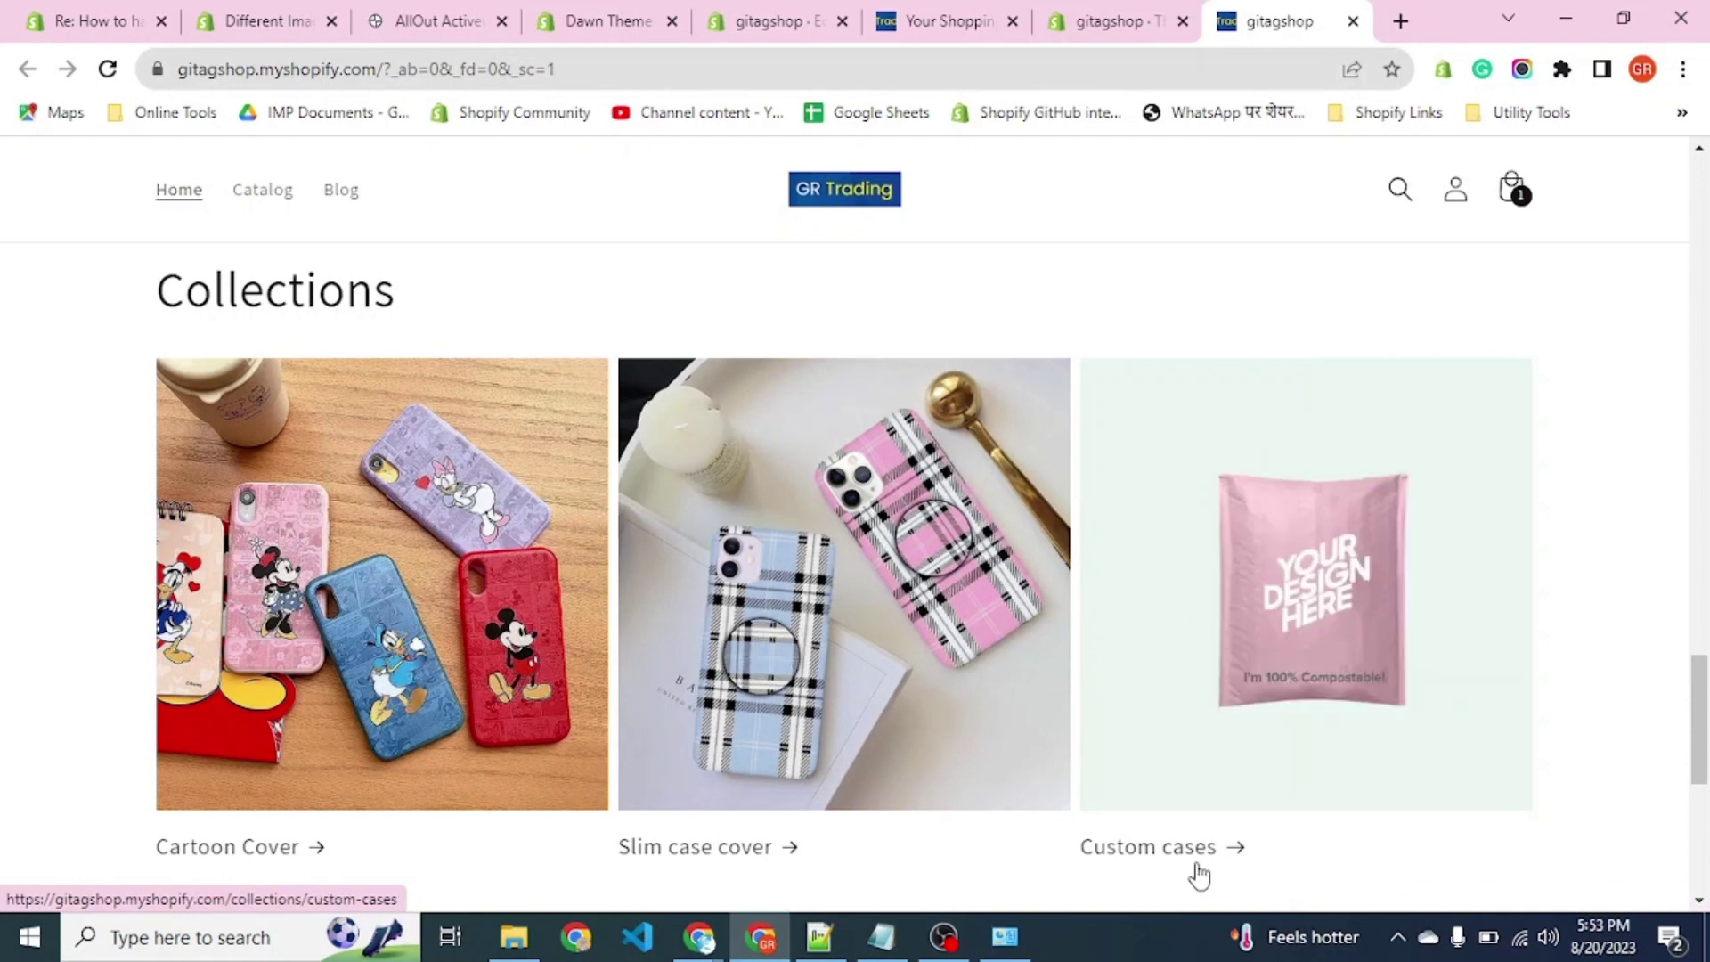
Review the Slim case cover collection in a new tab, still showing GR Trading, then return to admin.
middle_click(732, 856)
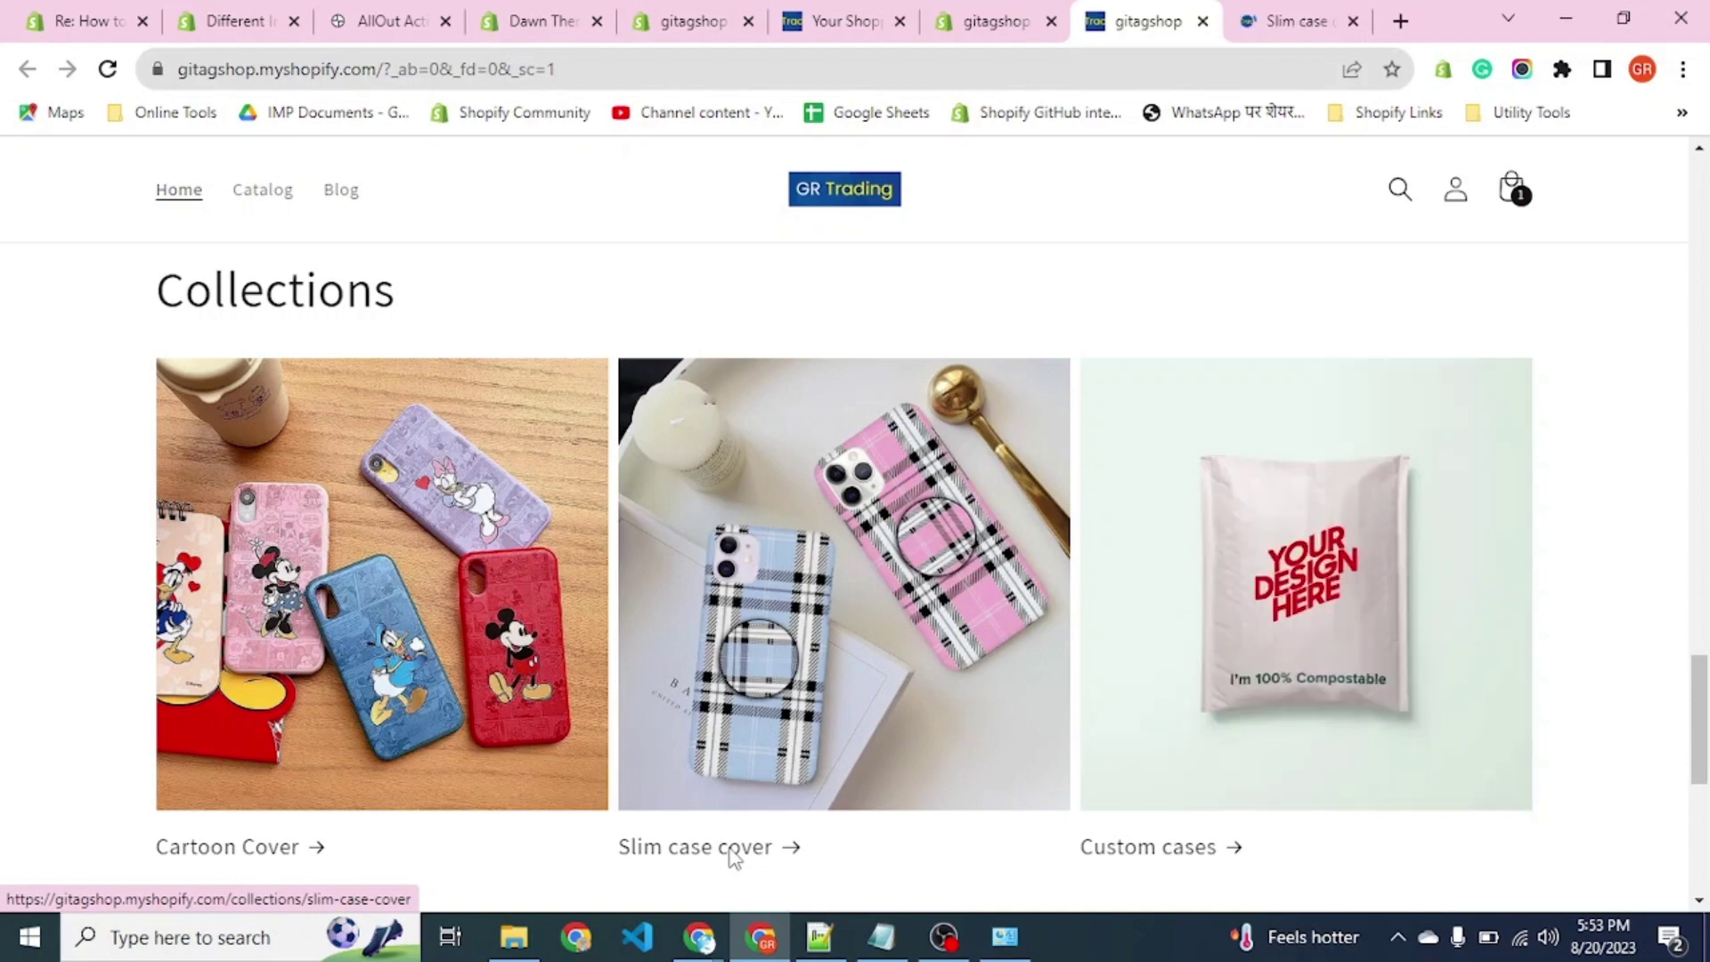
key("ctrl+Tab")
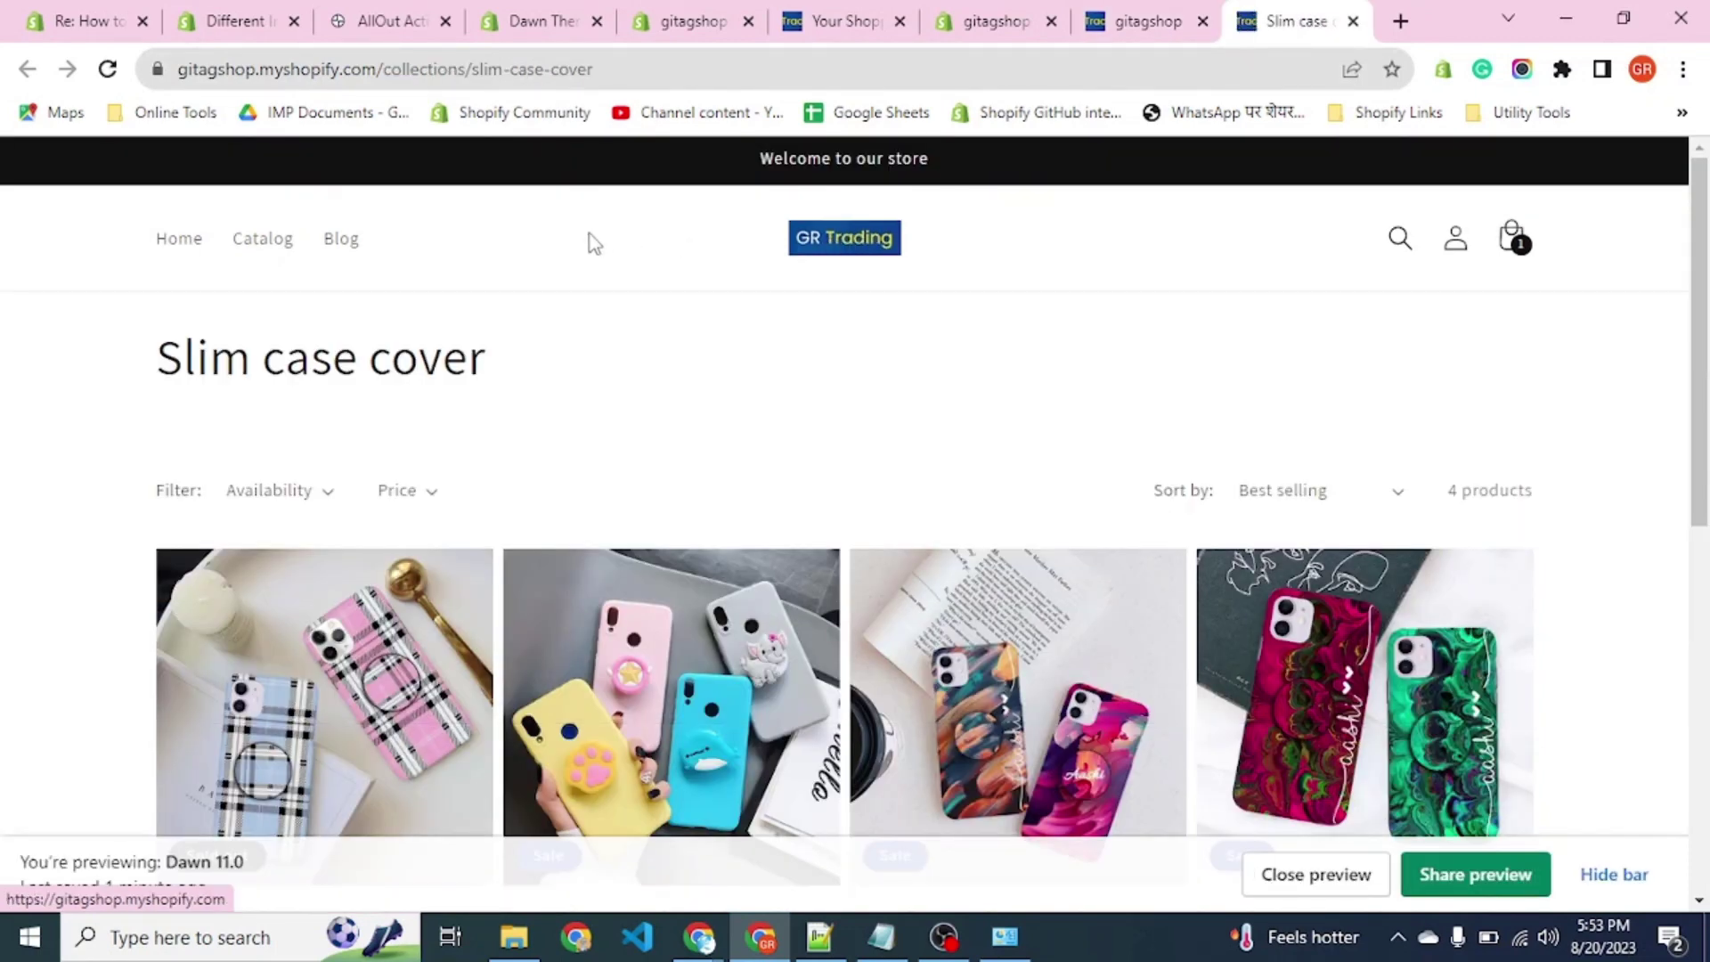
scroll(1002, 427, "down", 1)
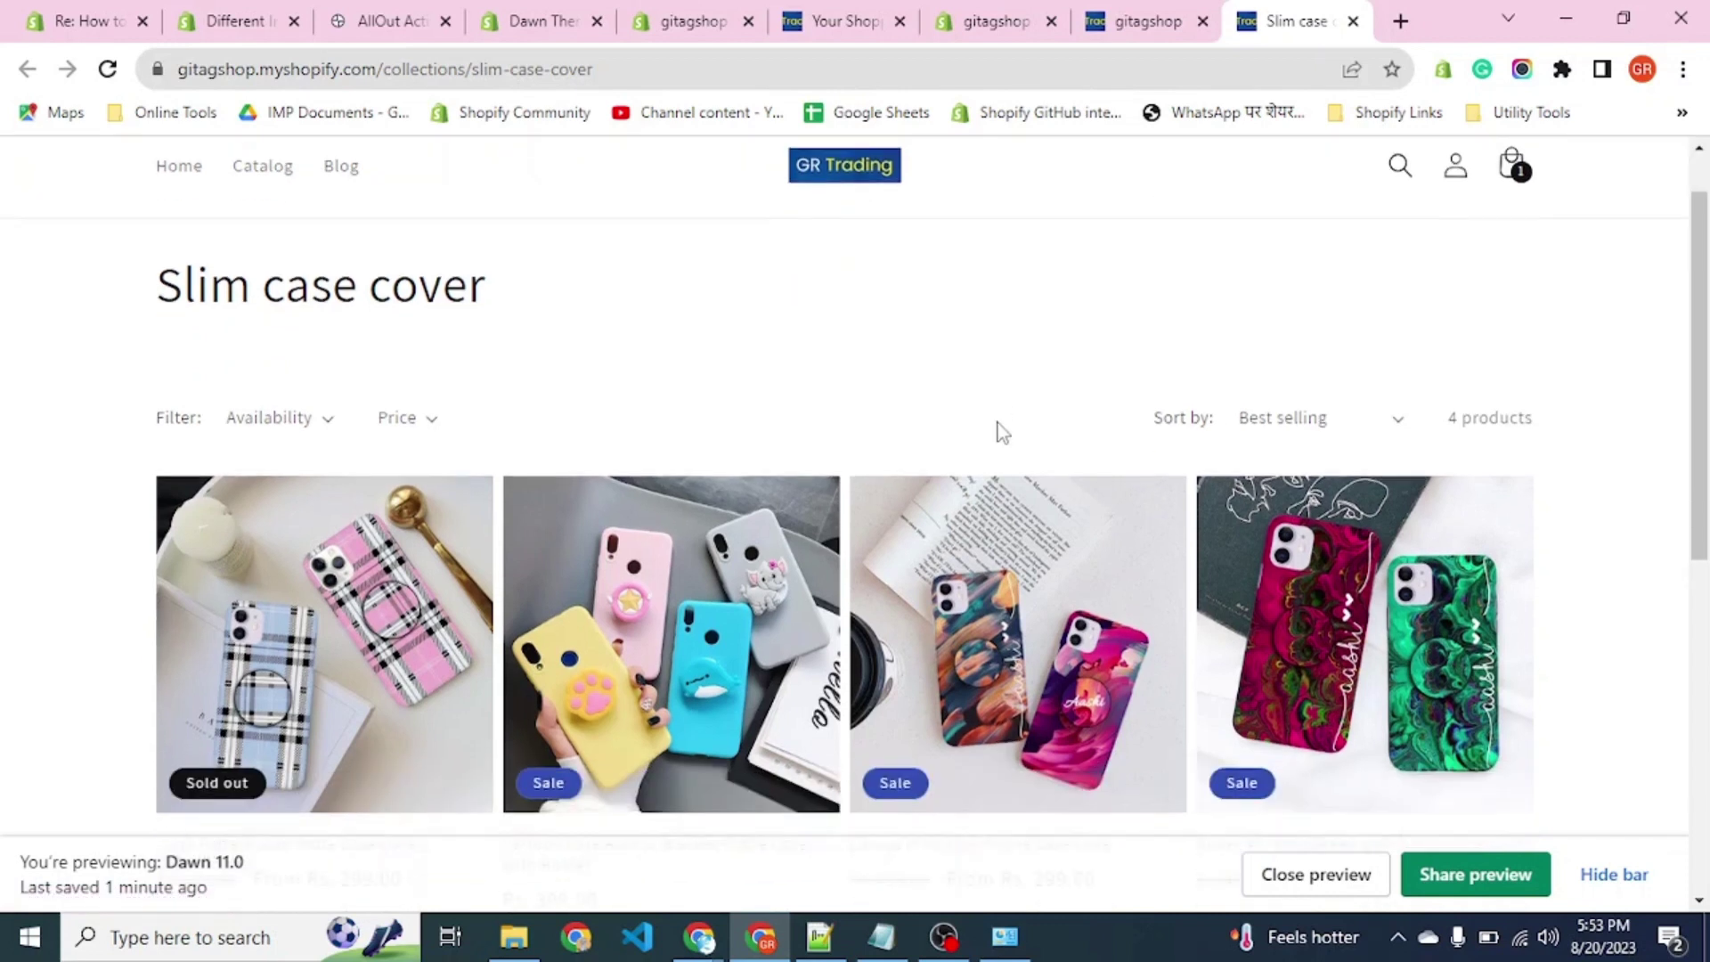
scroll(1002, 432, "up", 1)
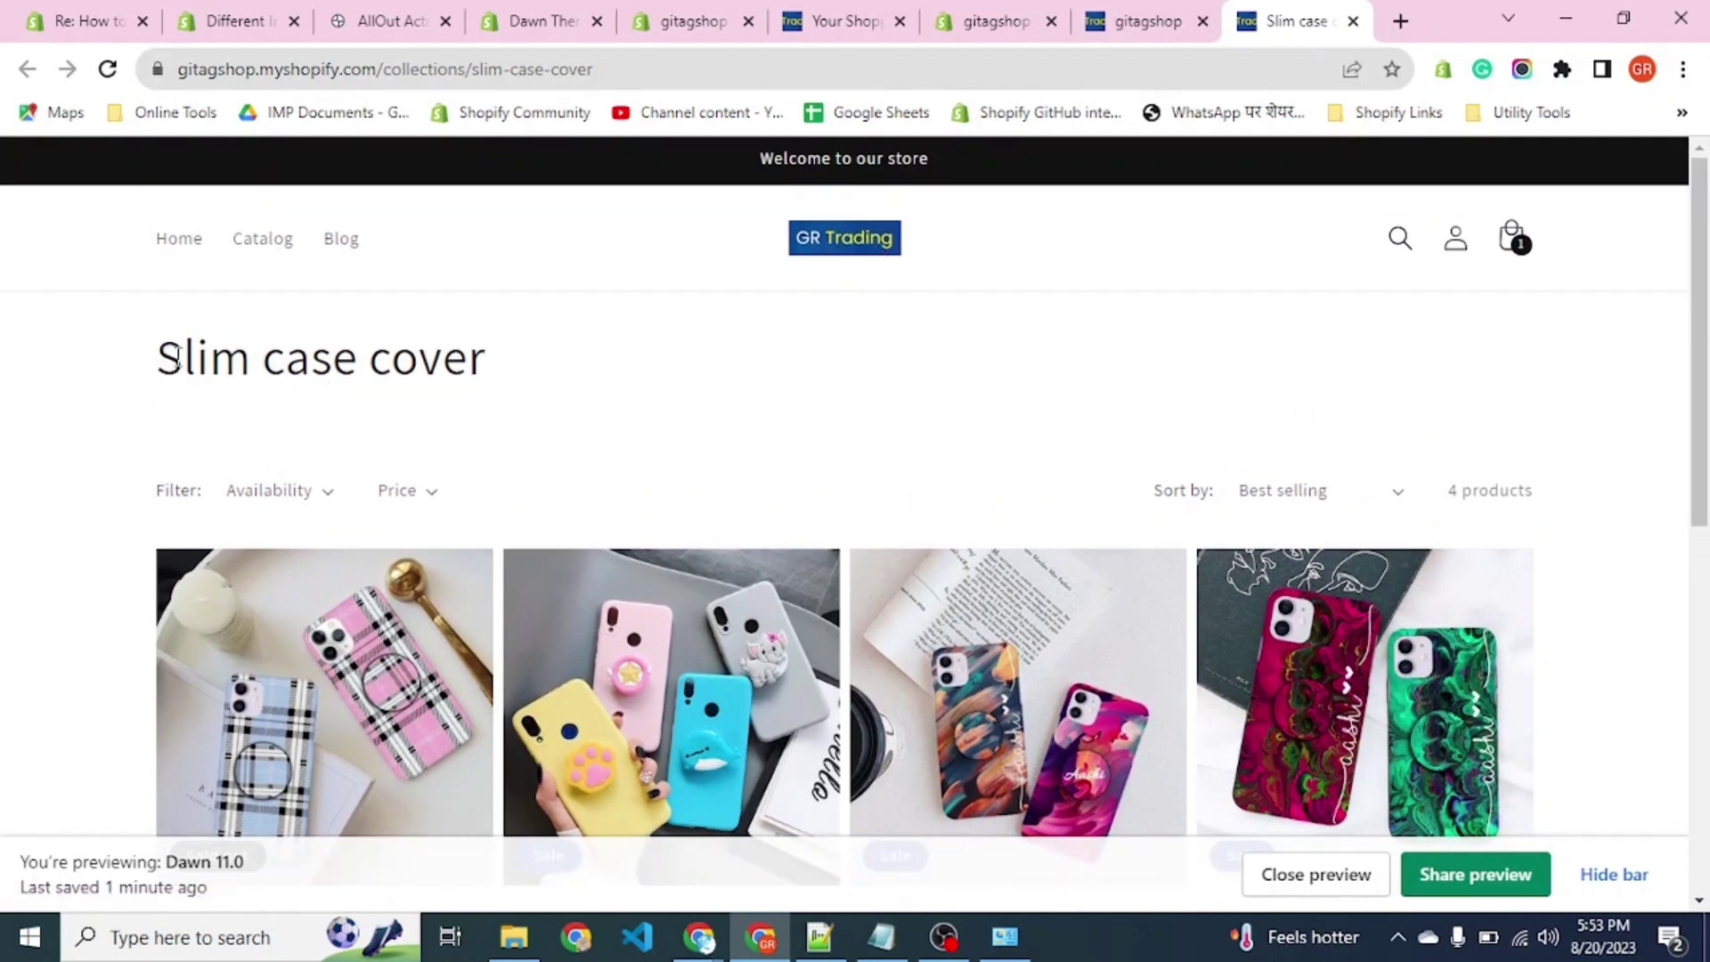
left_click_drag(176, 359, 487, 366)
left_click(486, 366)
left_click(1001, 40)
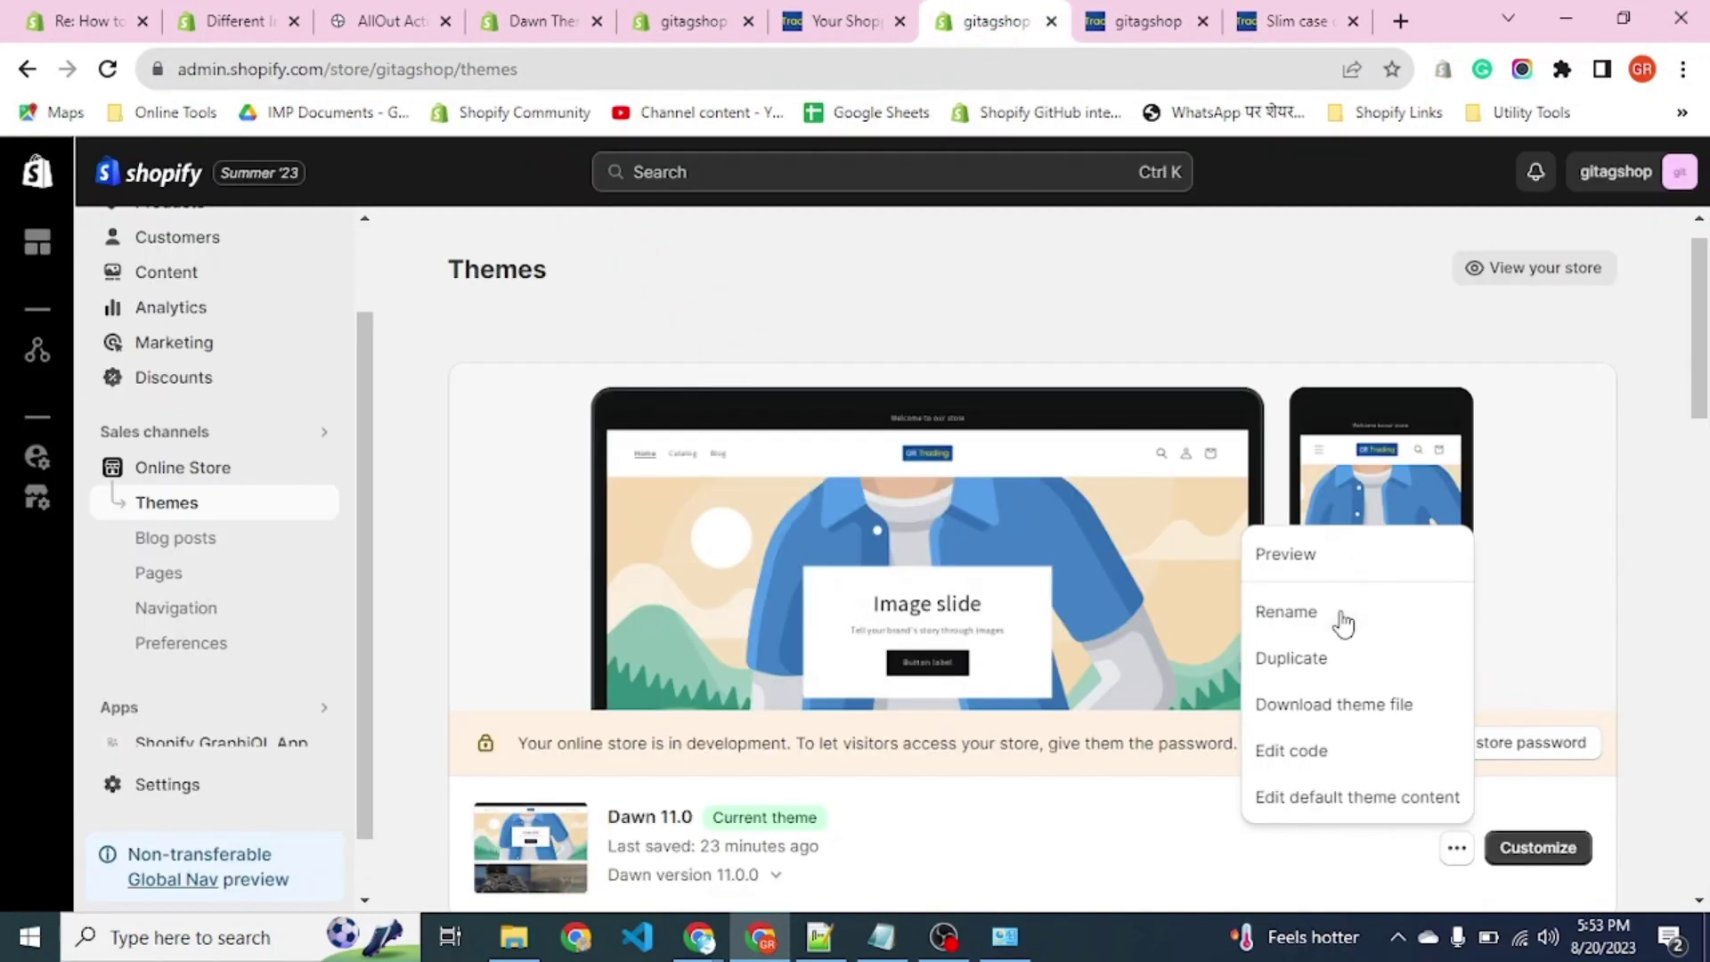
Customize Dawn 11.0 and list its Collections templates: Default collection and product-no-image.
left_click(1634, 683)
scroll(1636, 687, "down", 1)
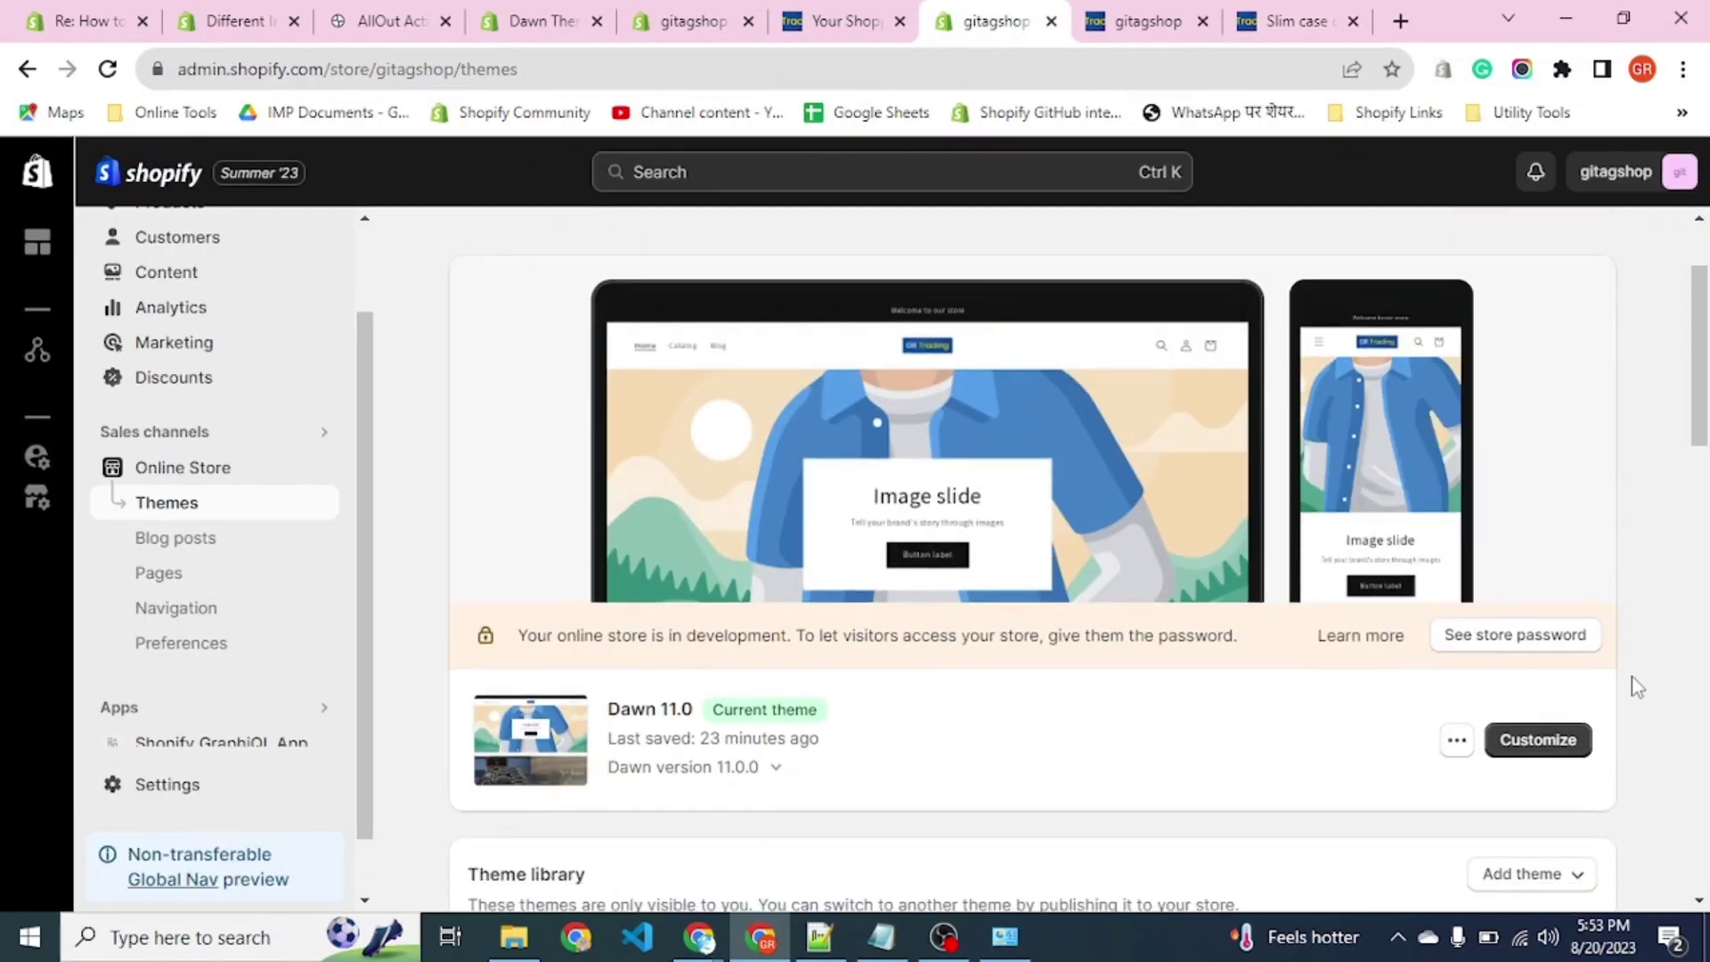
left_click(1538, 741)
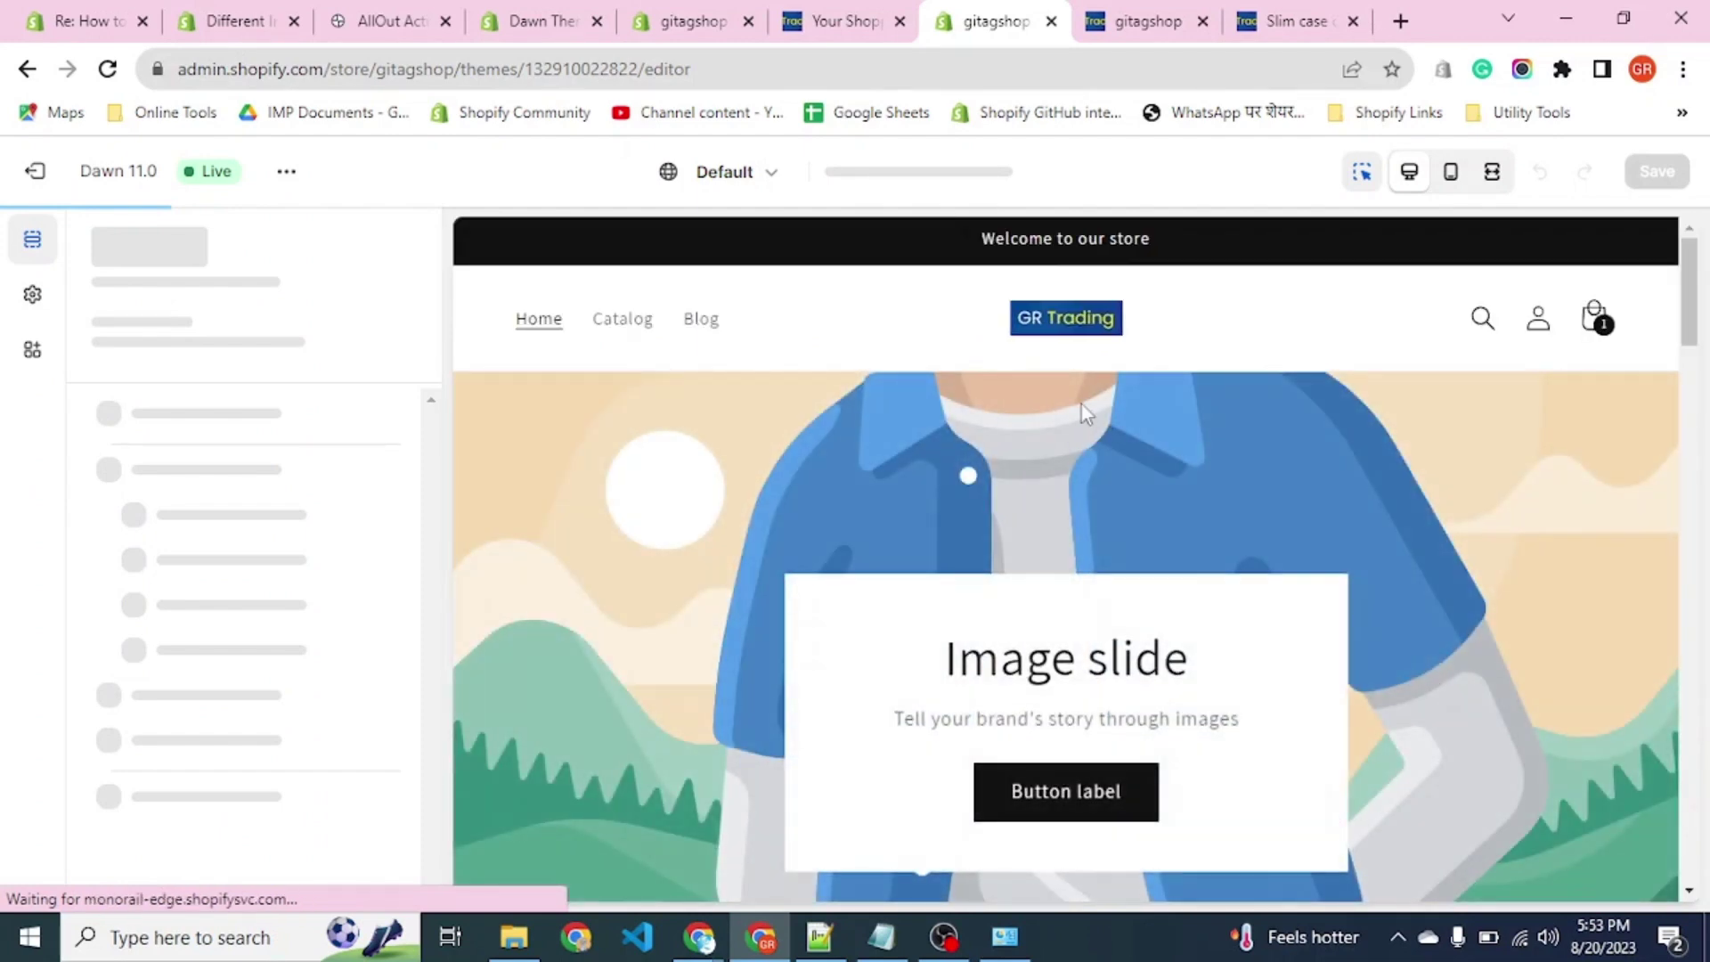
left_click(908, 183)
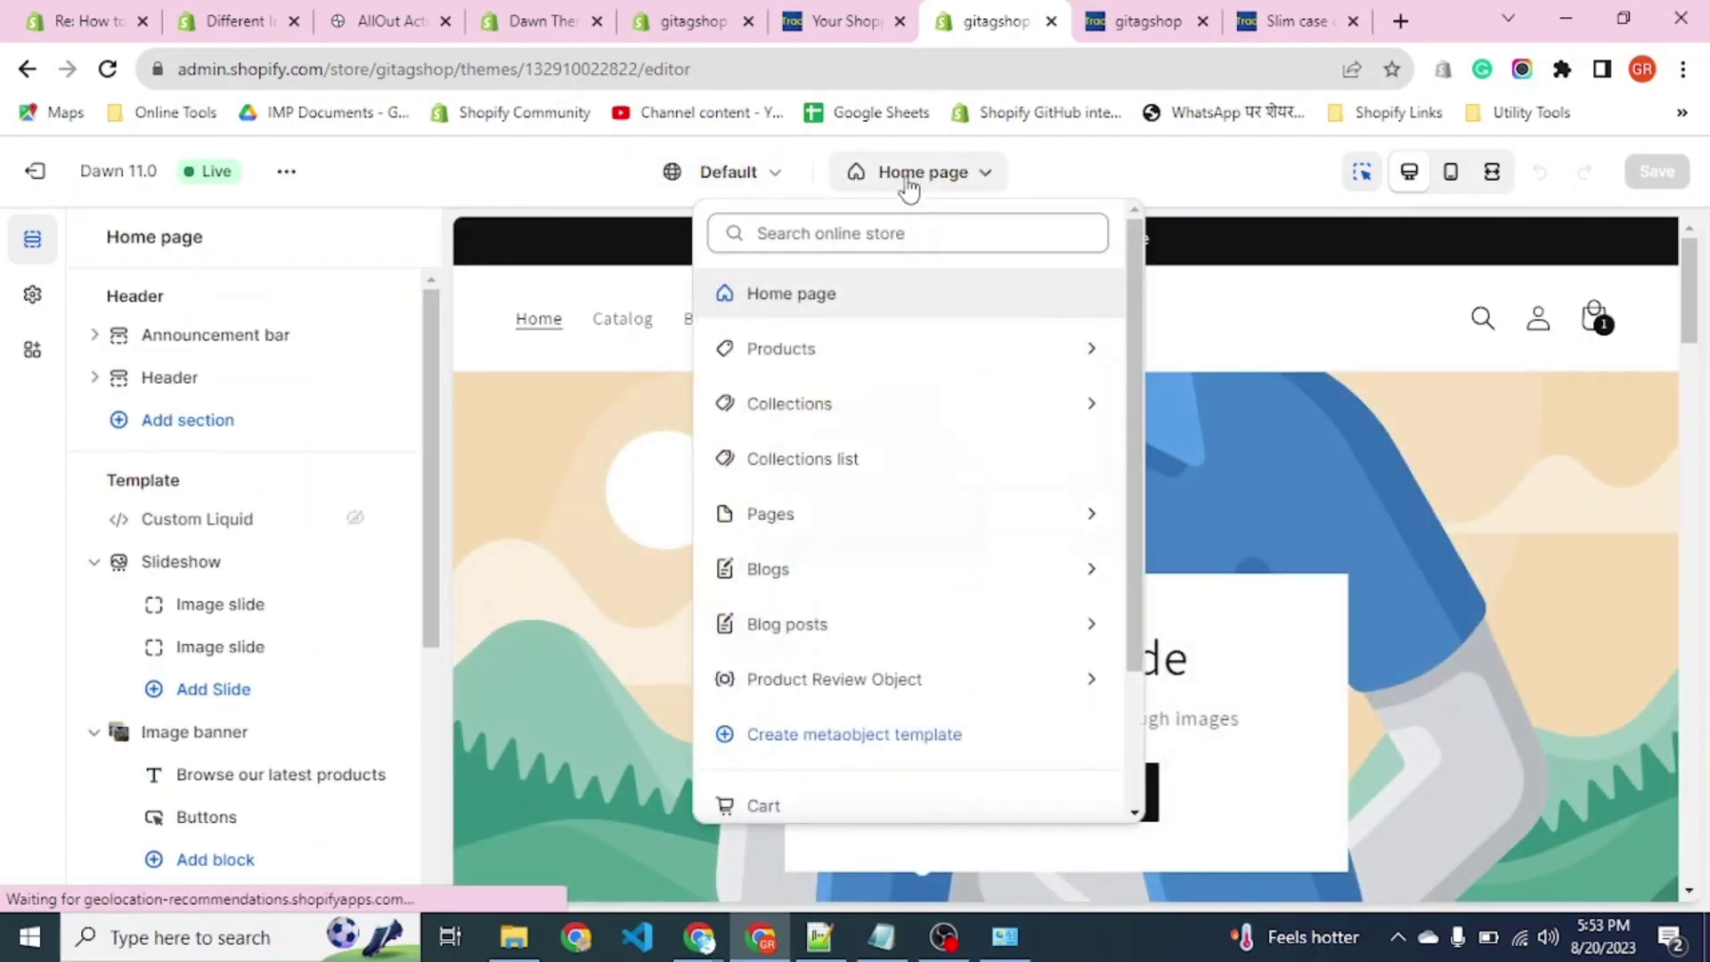
left_click(875, 416)
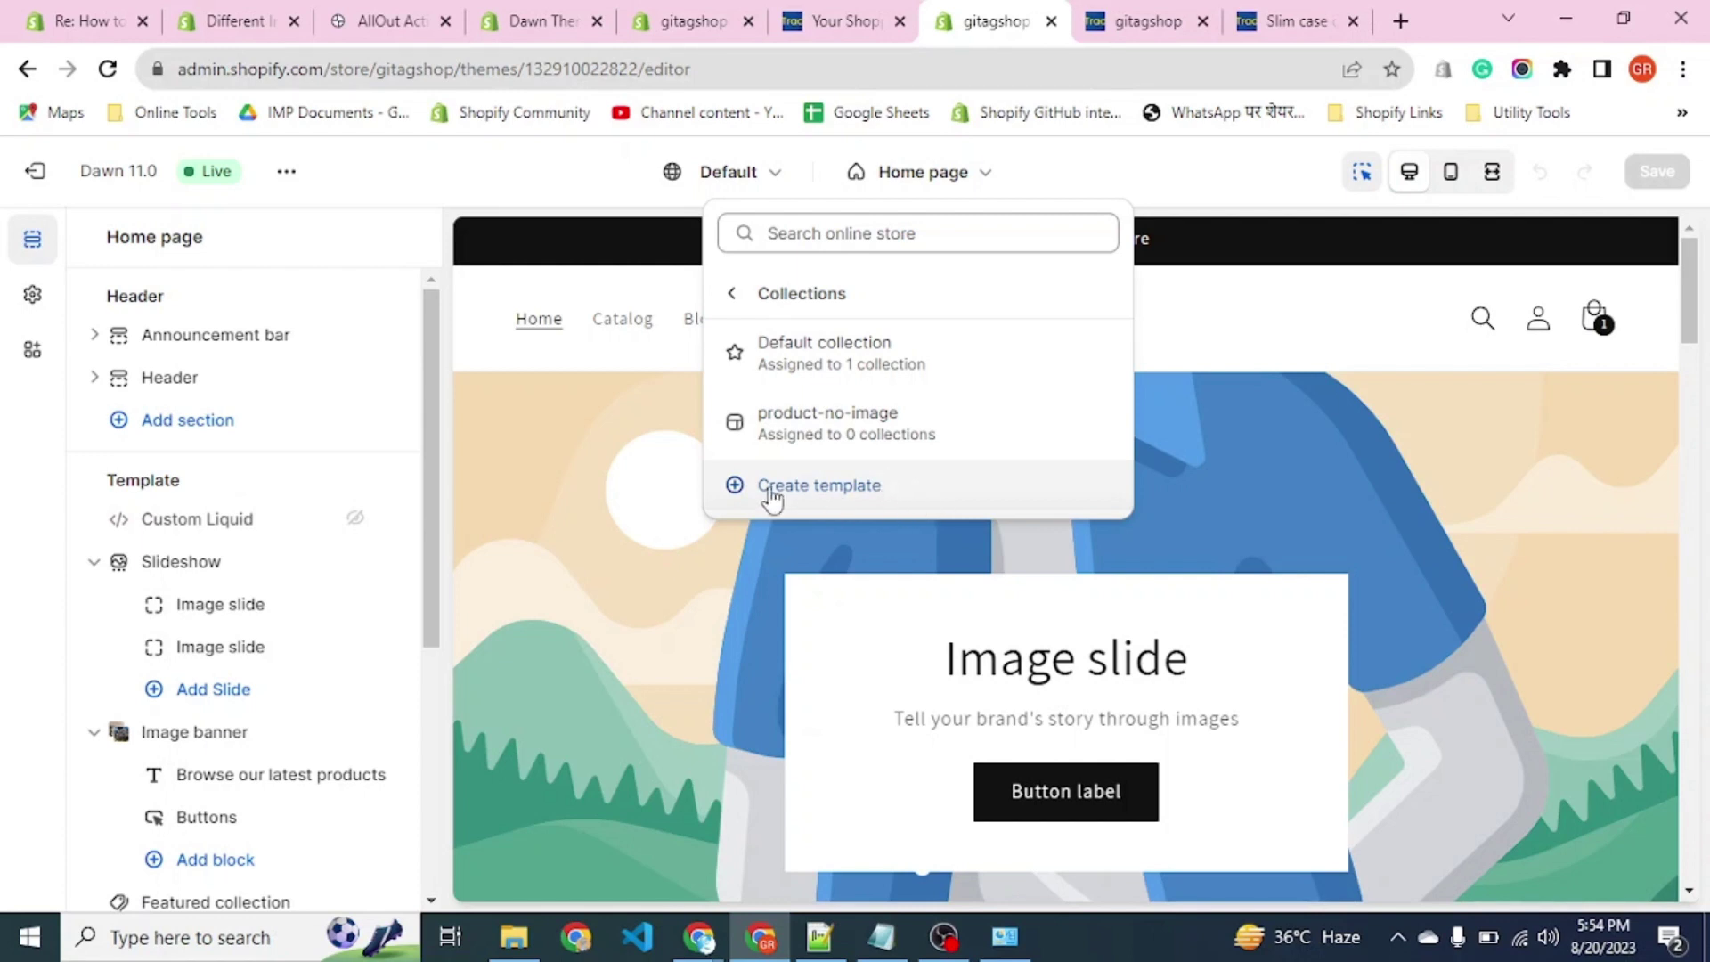
Create a collection template named 'different-logo' based on Default collection.
left_click(843, 487)
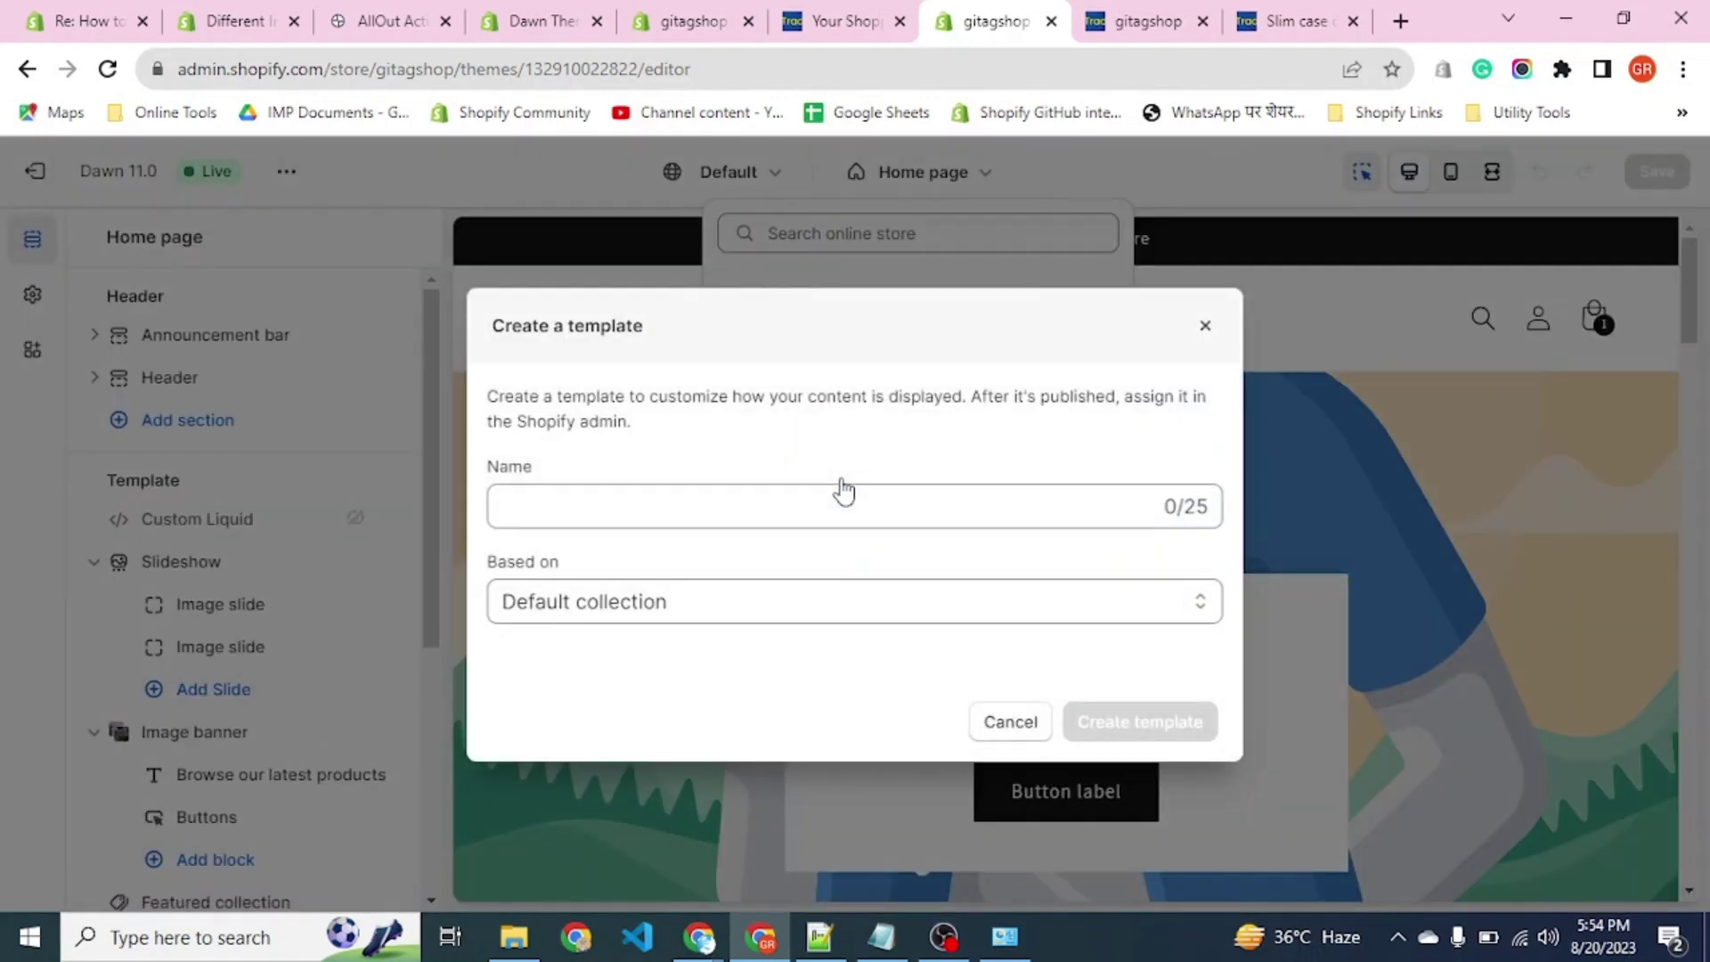
left_click(779, 503)
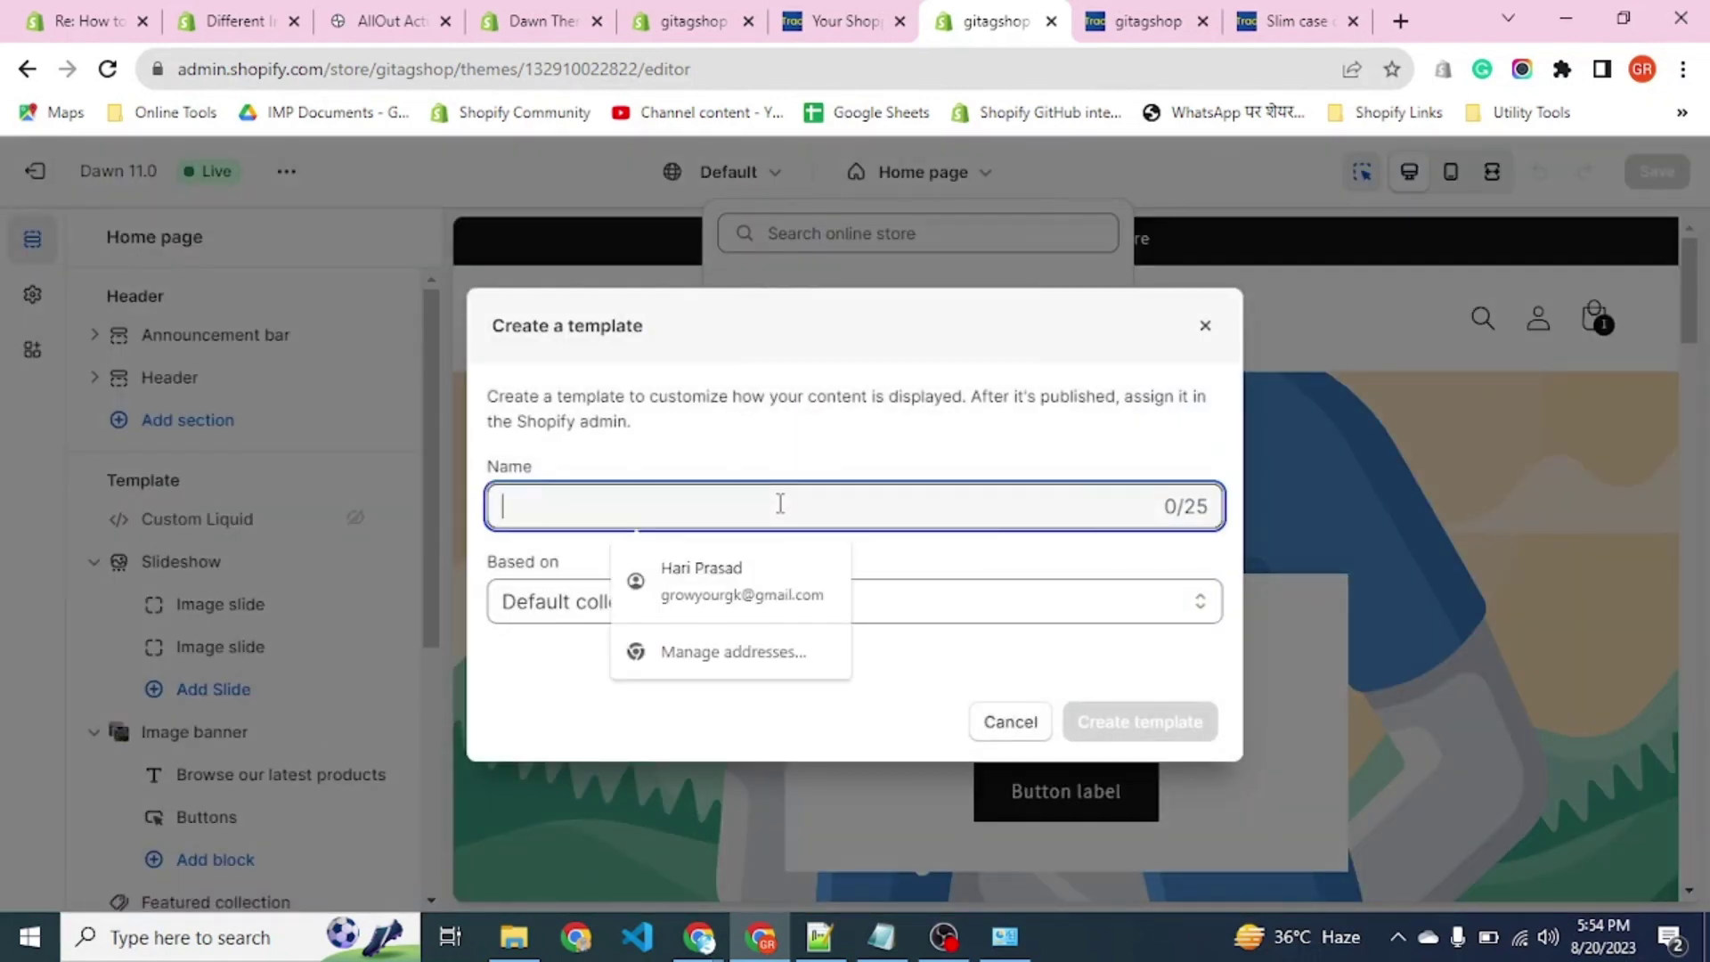
type("nc")
key("BackSpace")
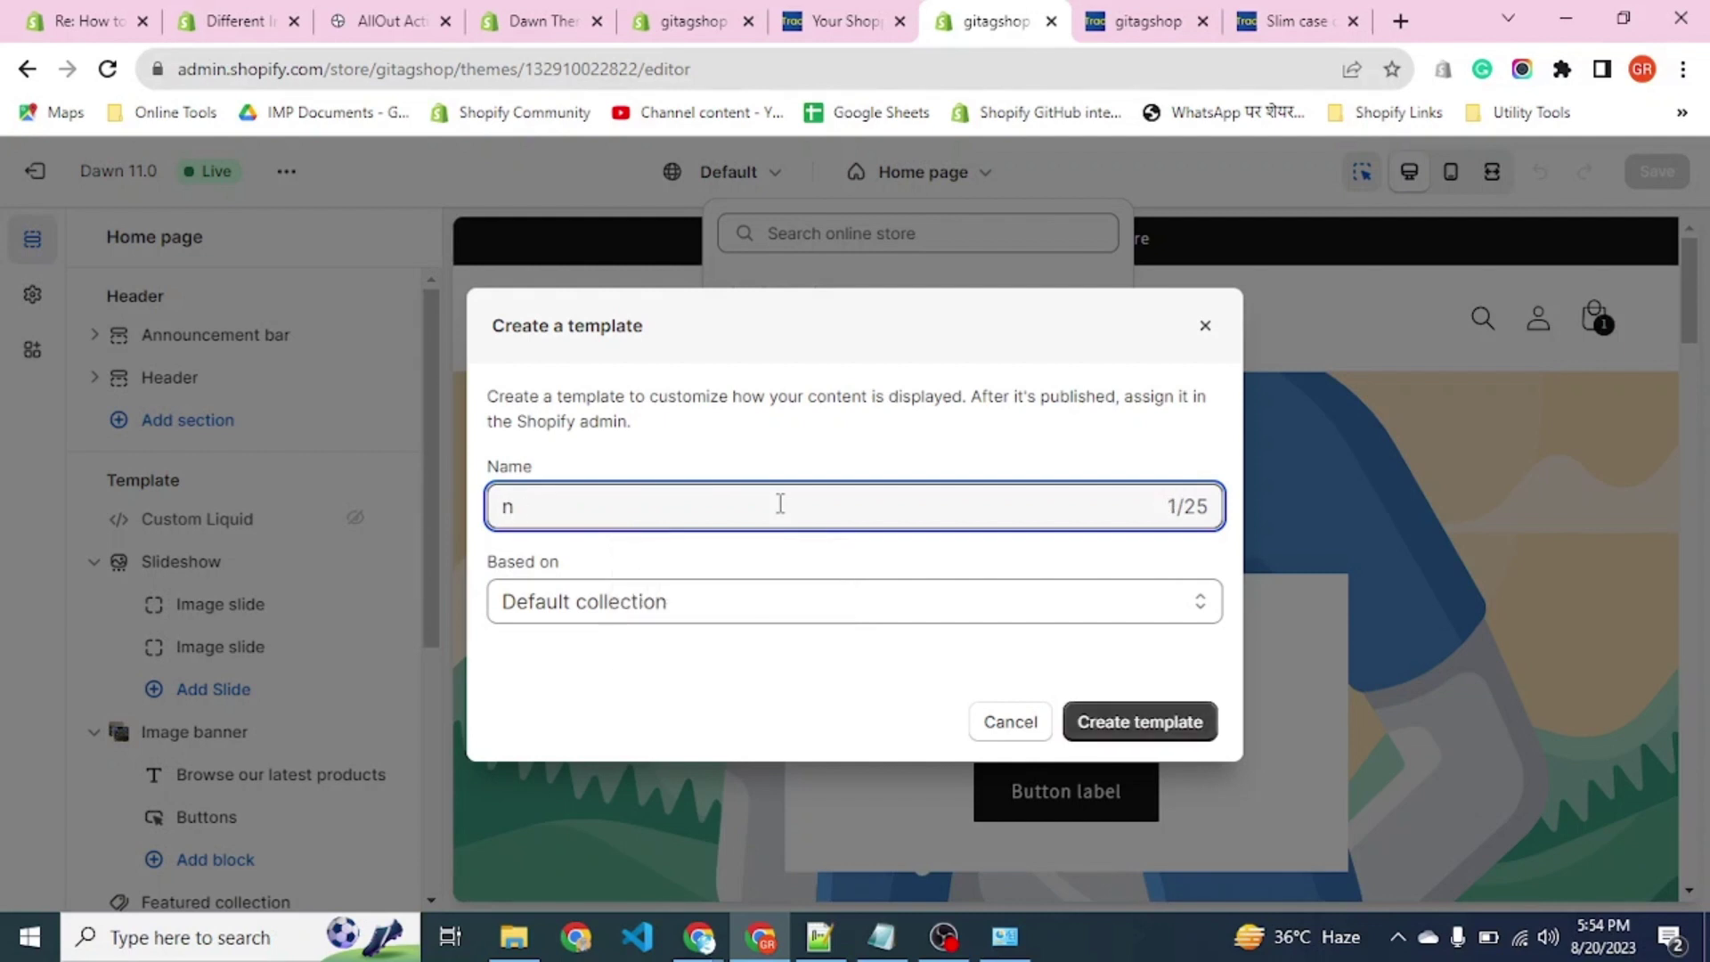
key("BackSpace")
type("different-logo")
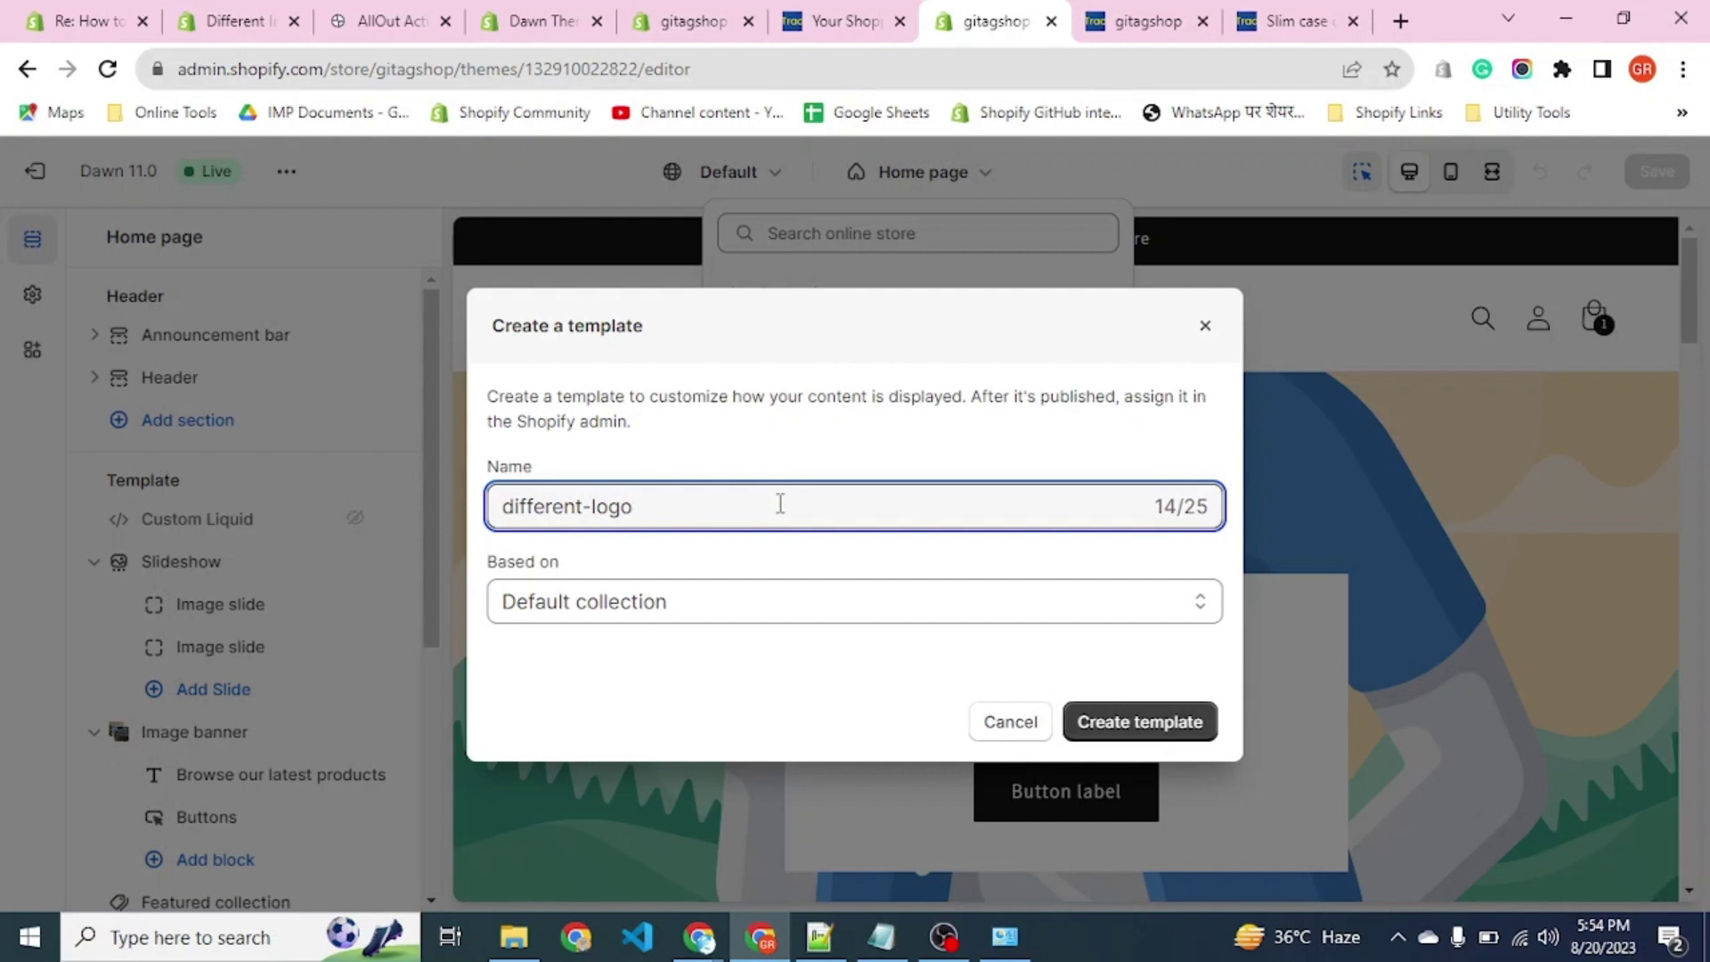
key("ctrl+shift+Left")
key("ctrl+shift+Left")
key("ctrl+shift+Left")
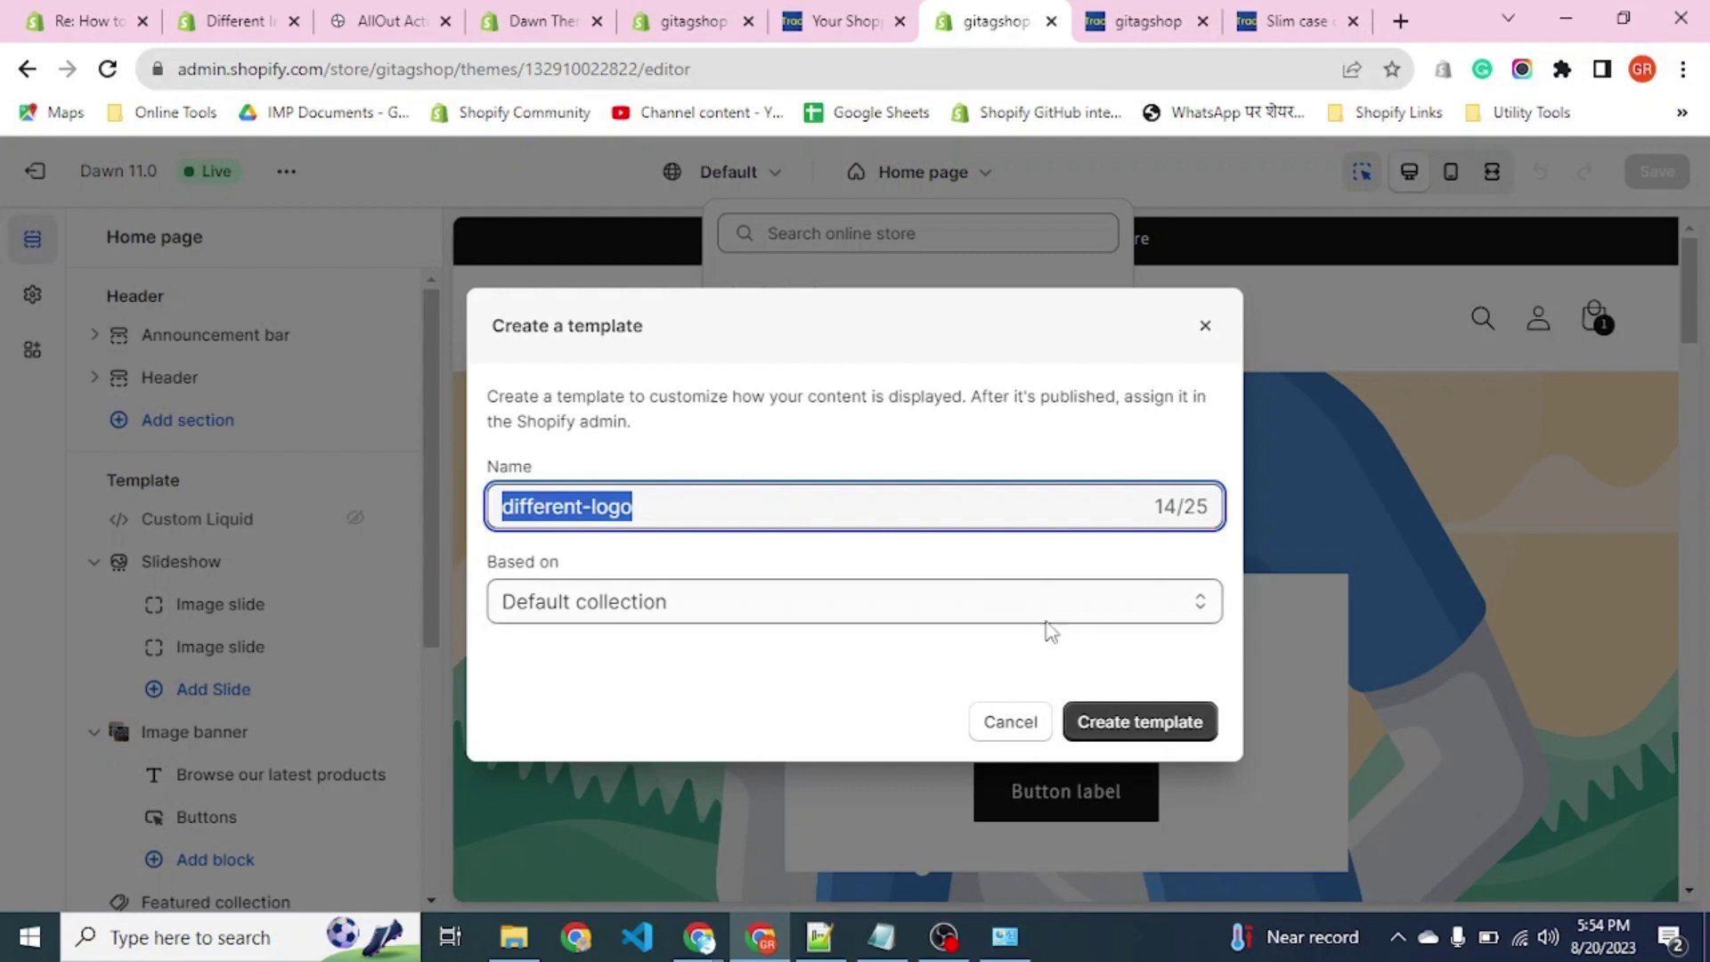
left_click(1157, 735)
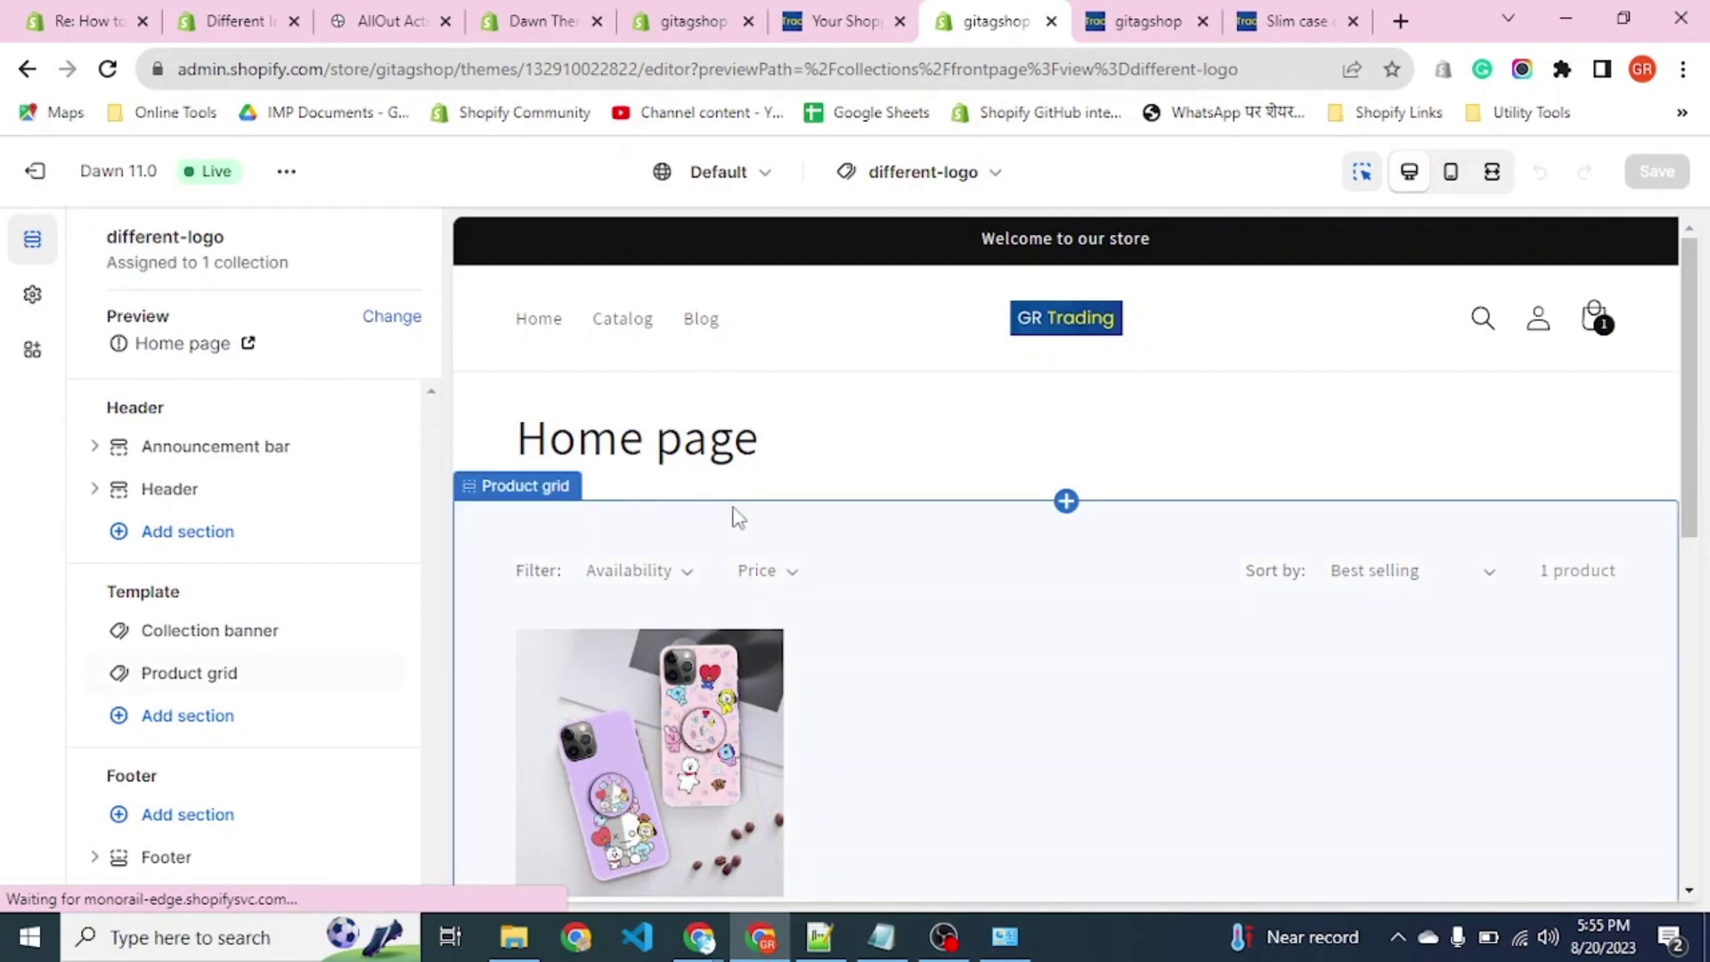
Switch the different-logo template's preview from Home page to the Slim case cover collection.
left_click(1299, 23)
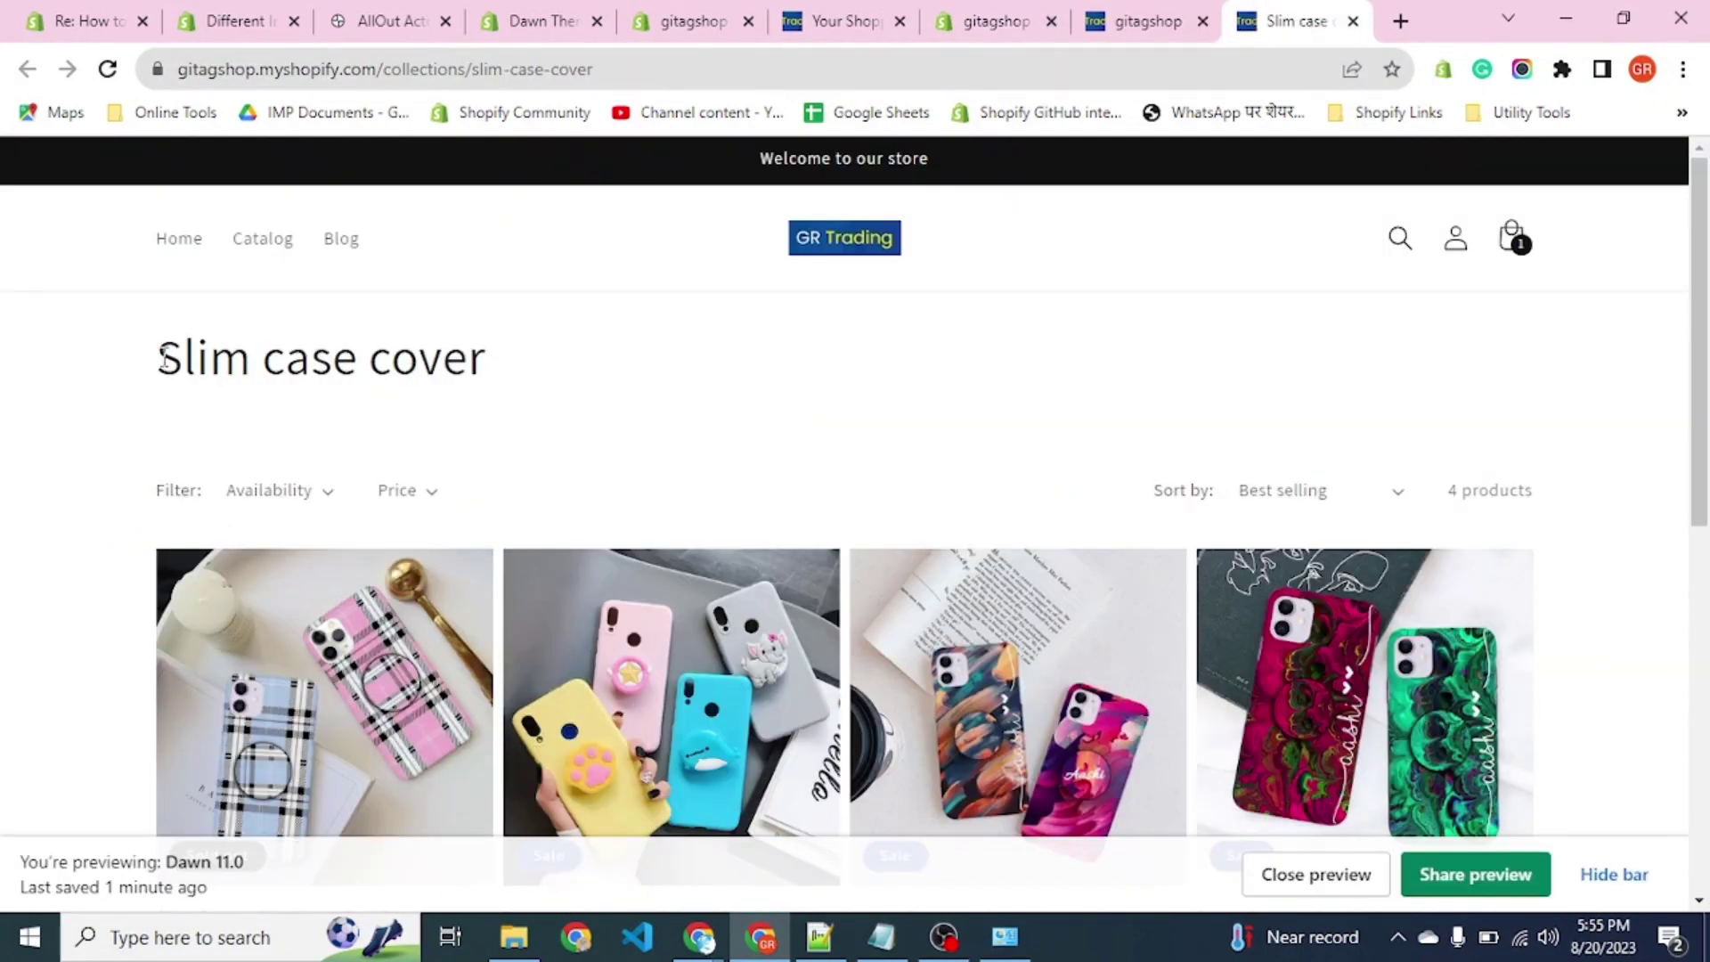
left_click(995, 23)
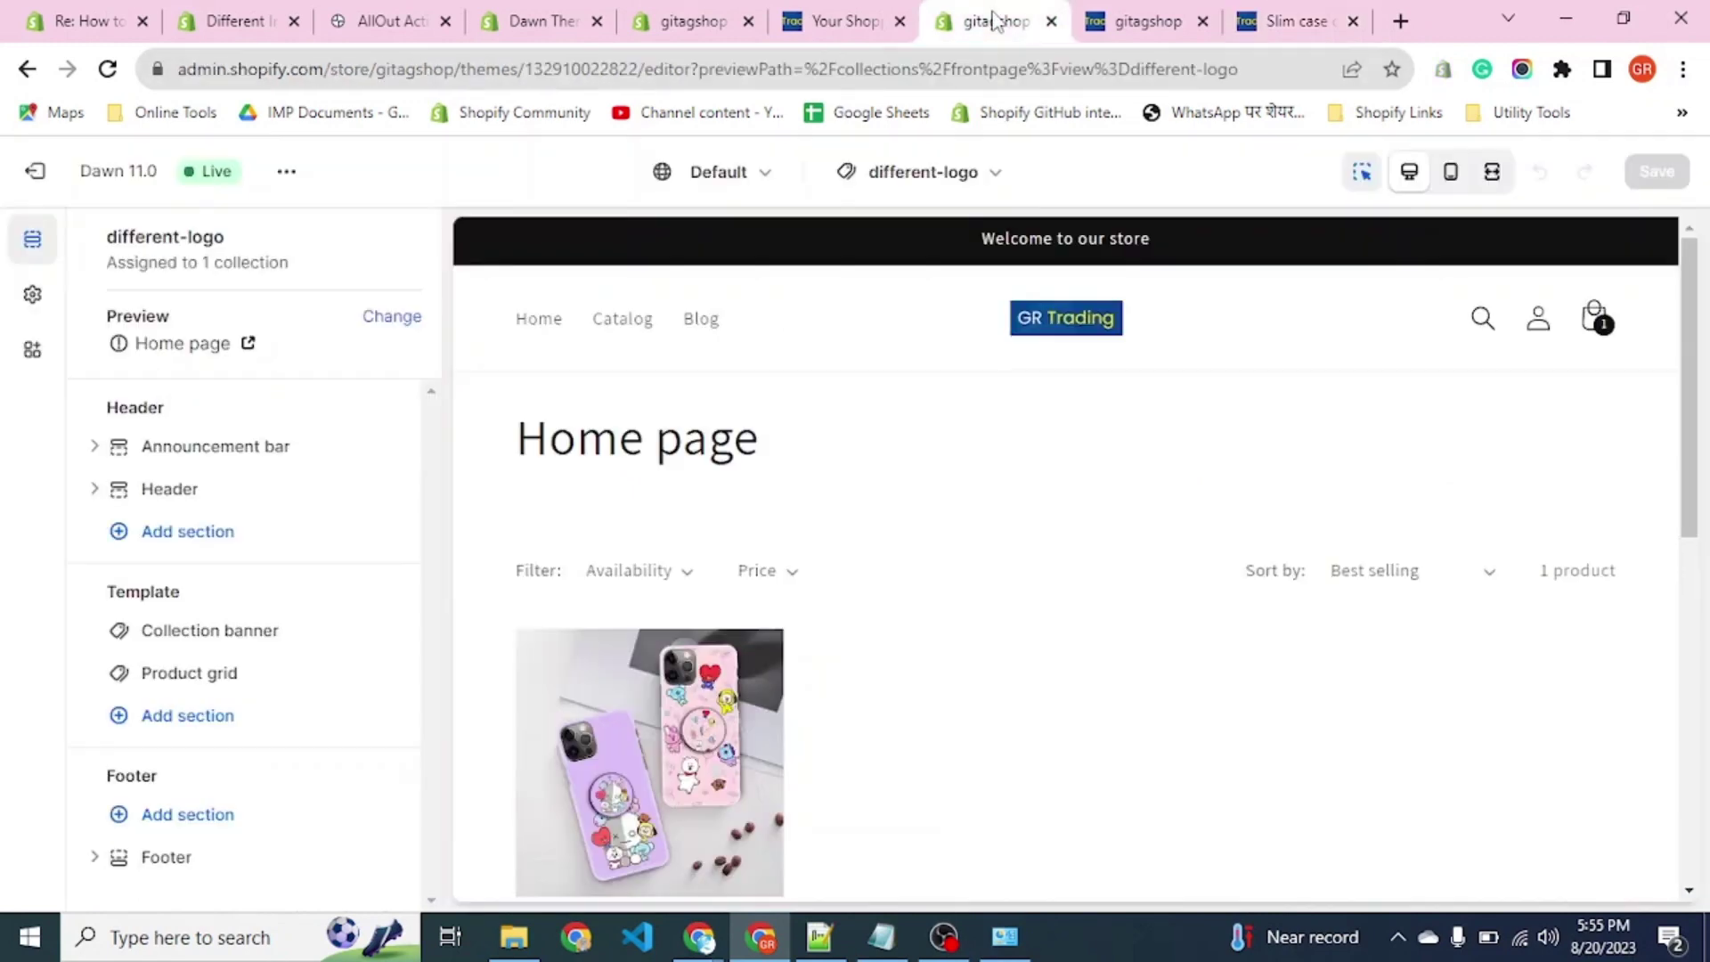
left_click(387, 319)
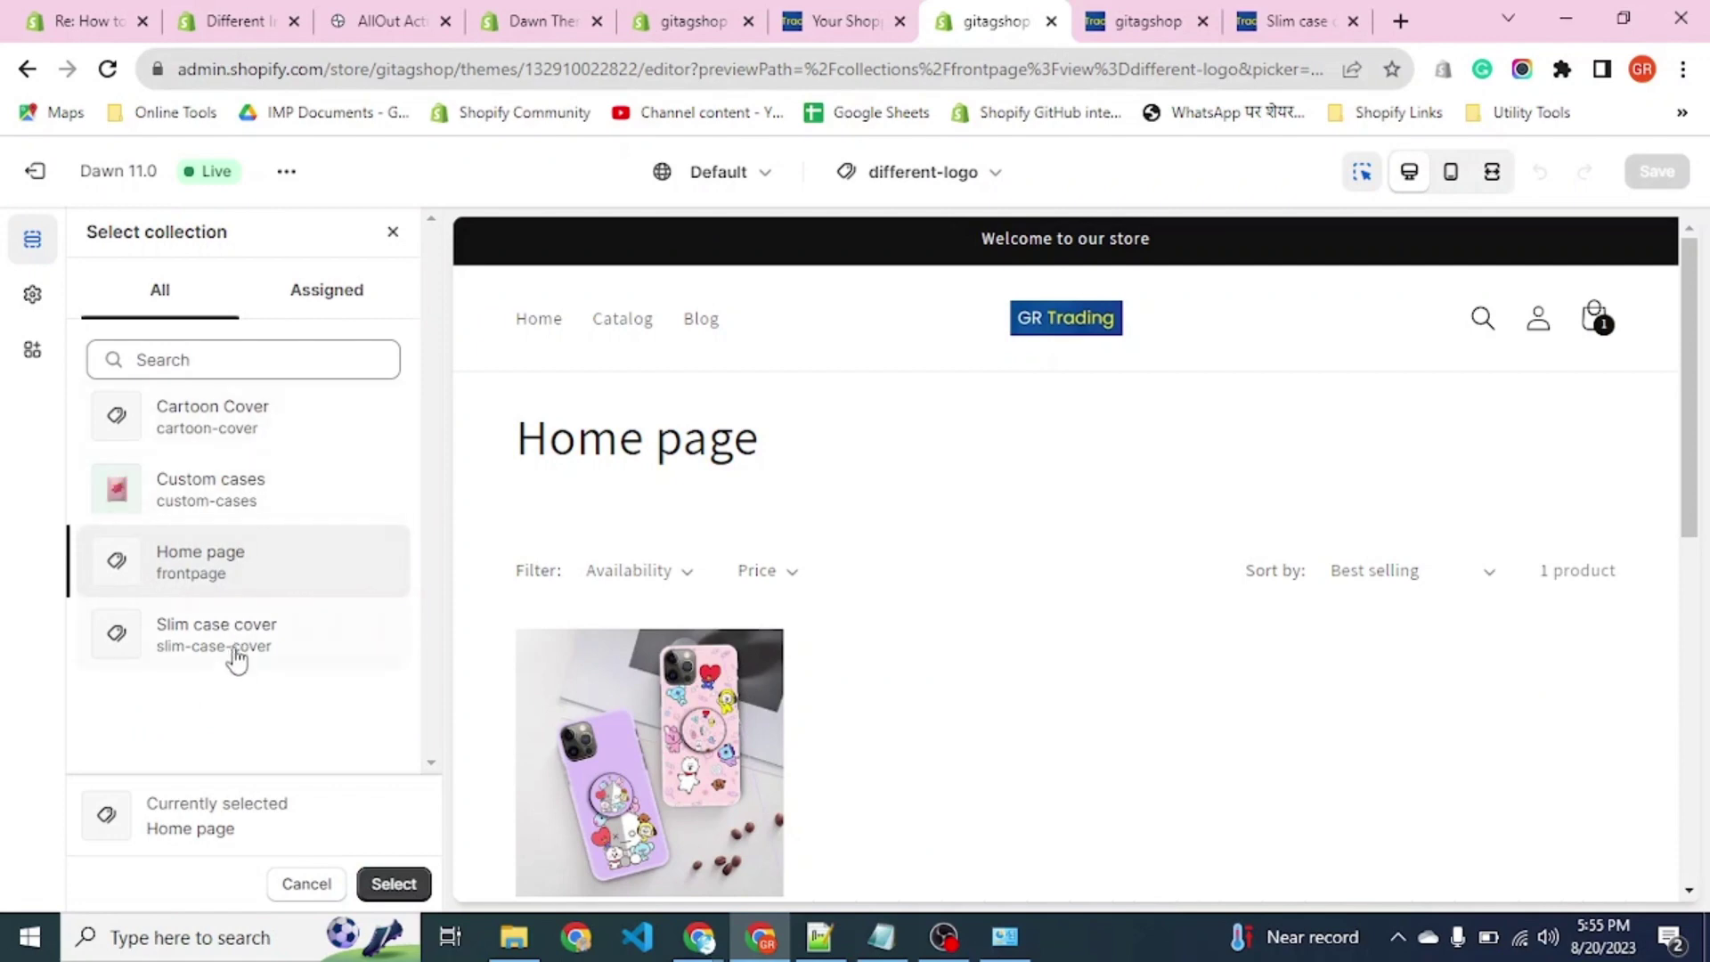
left_click(244, 654)
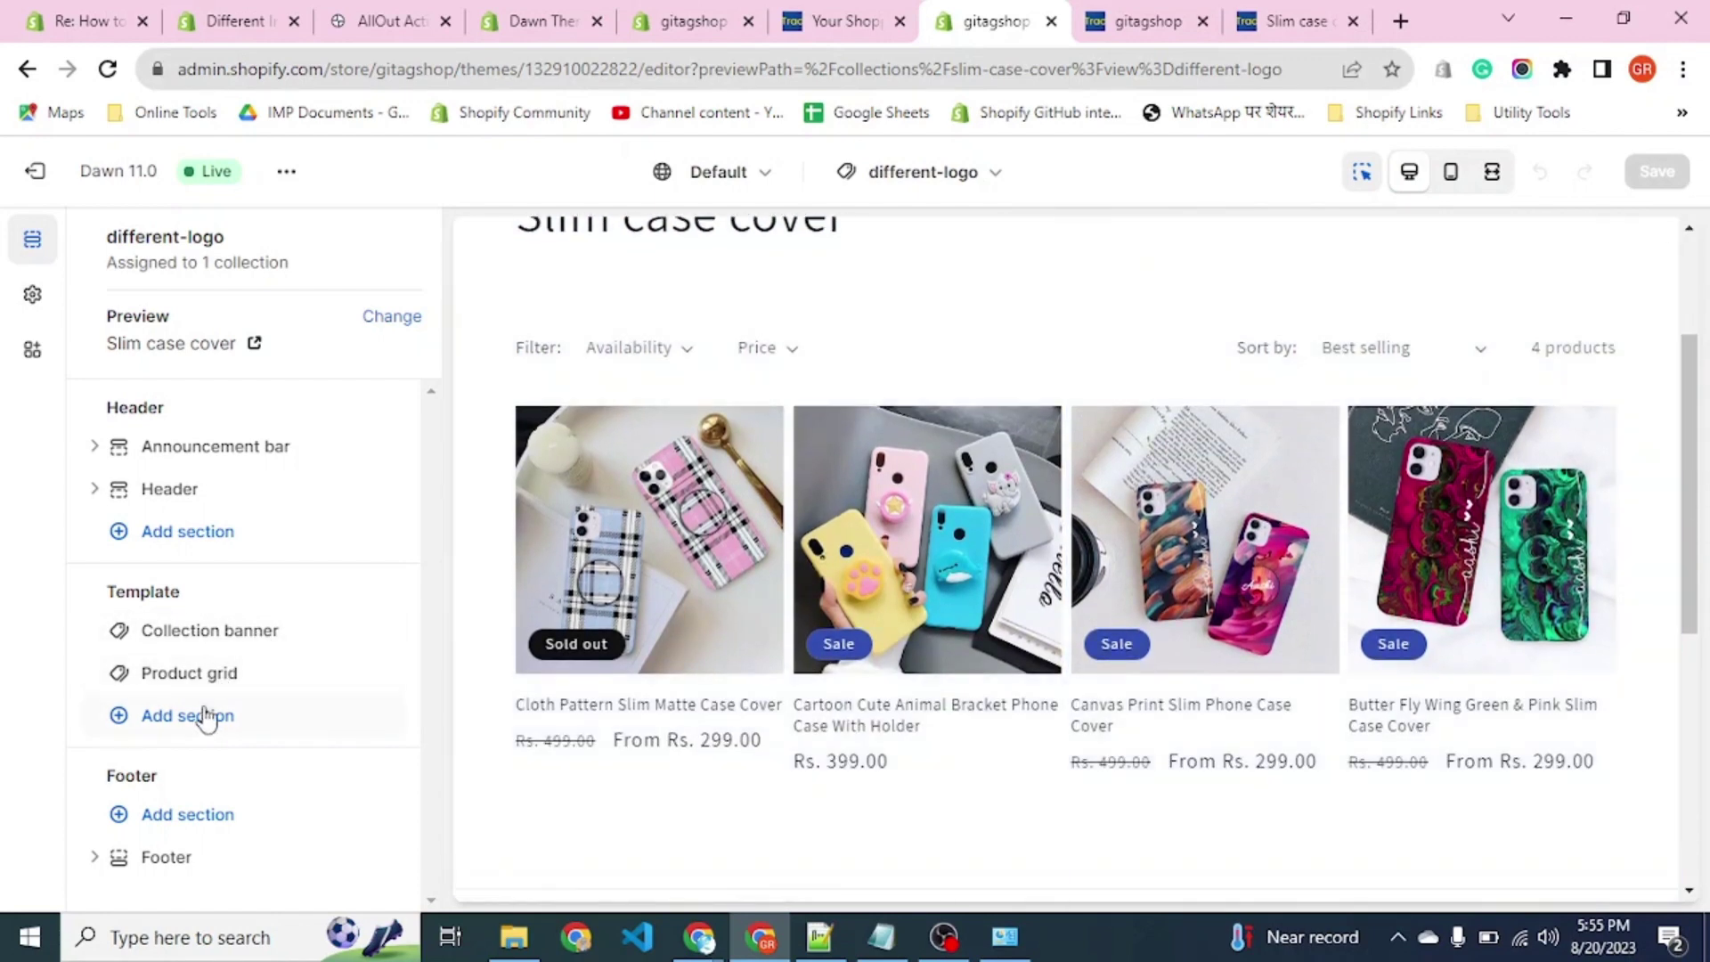
Add a Custom Liquid section below Product grid and open its Liquid code field.
left_click(205, 718)
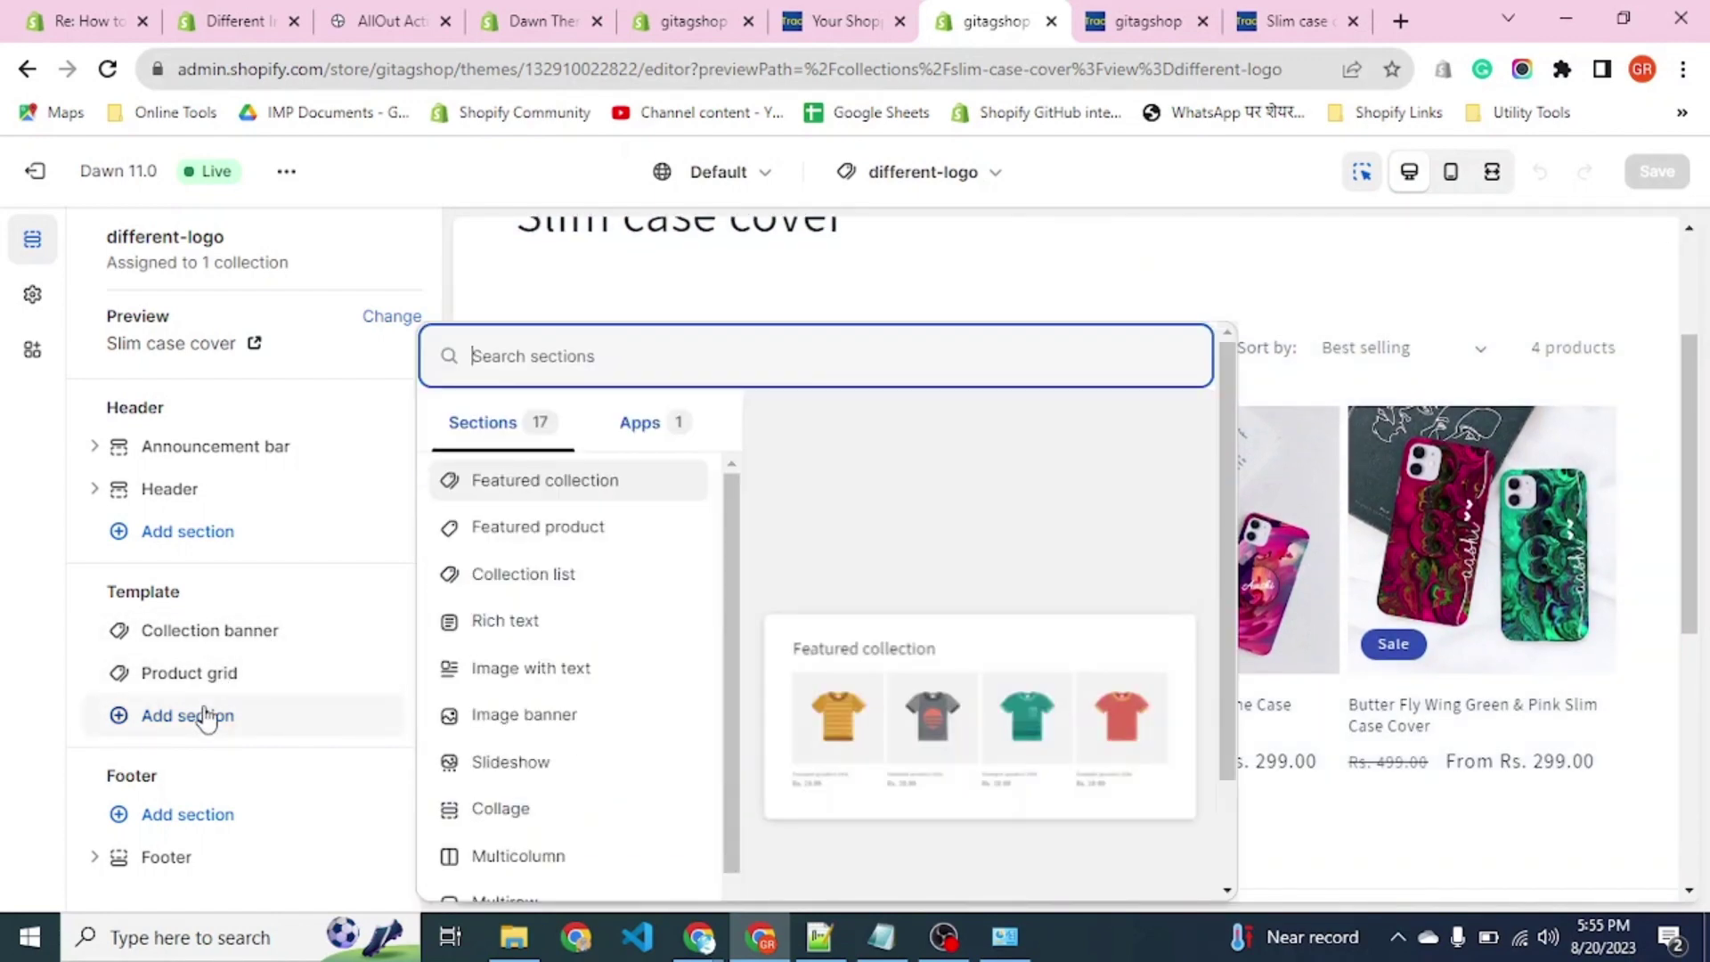
type("custom")
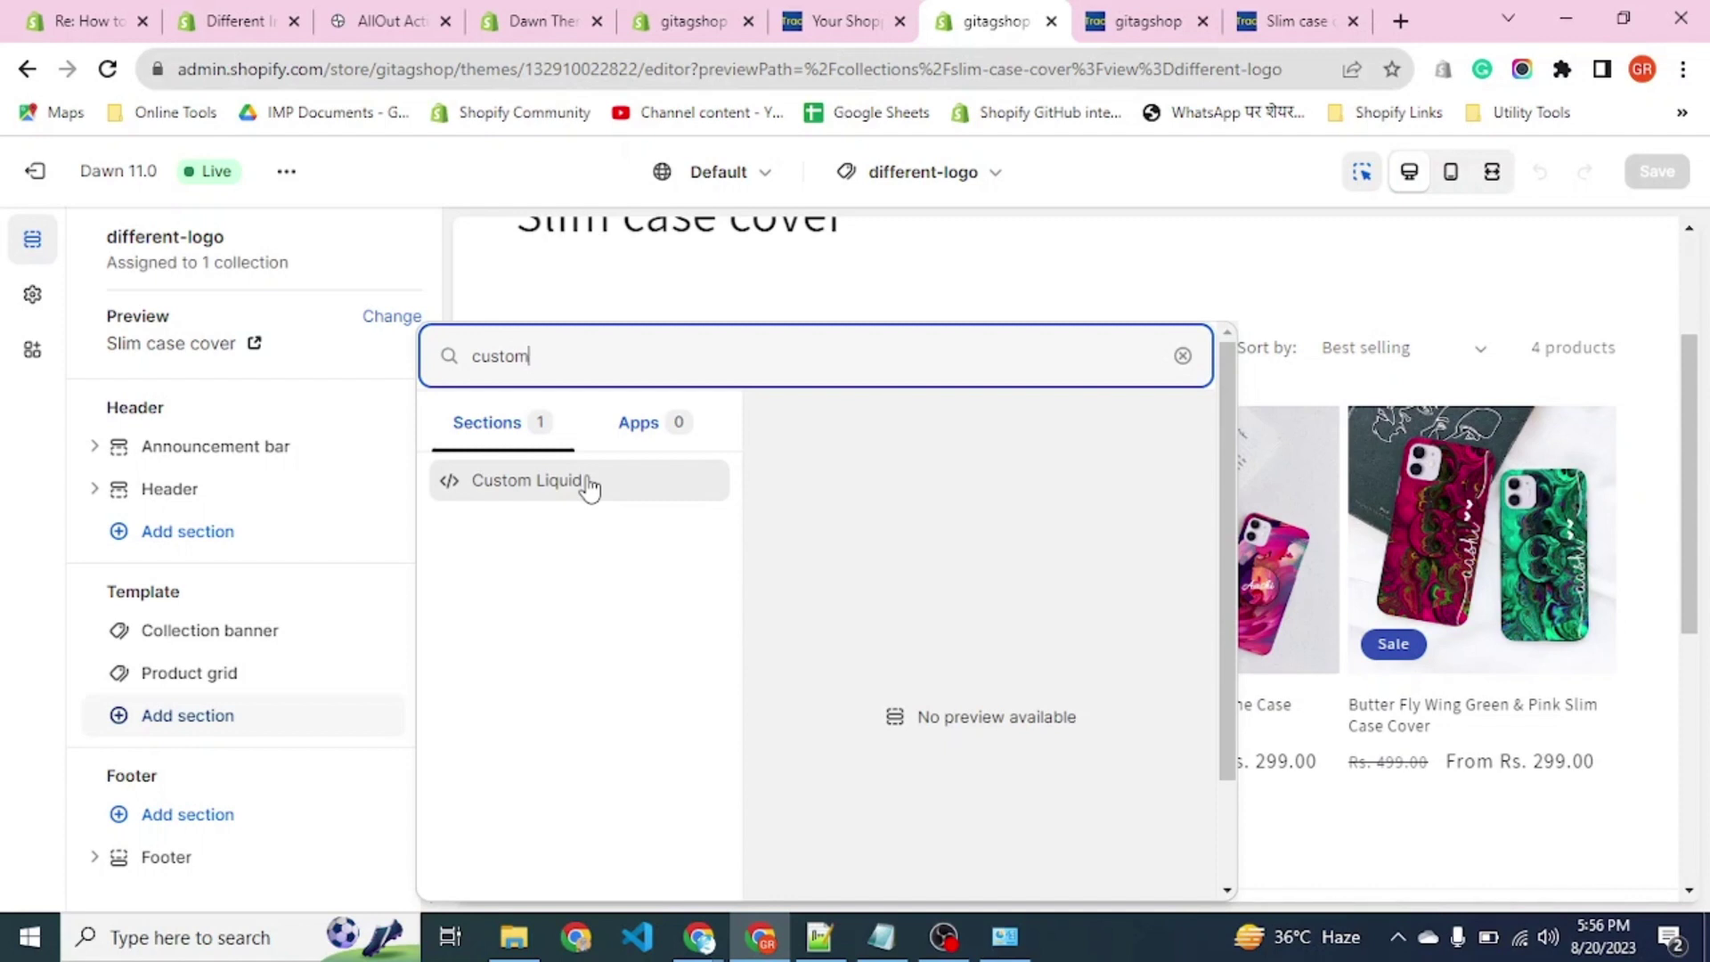
left_click(589, 488)
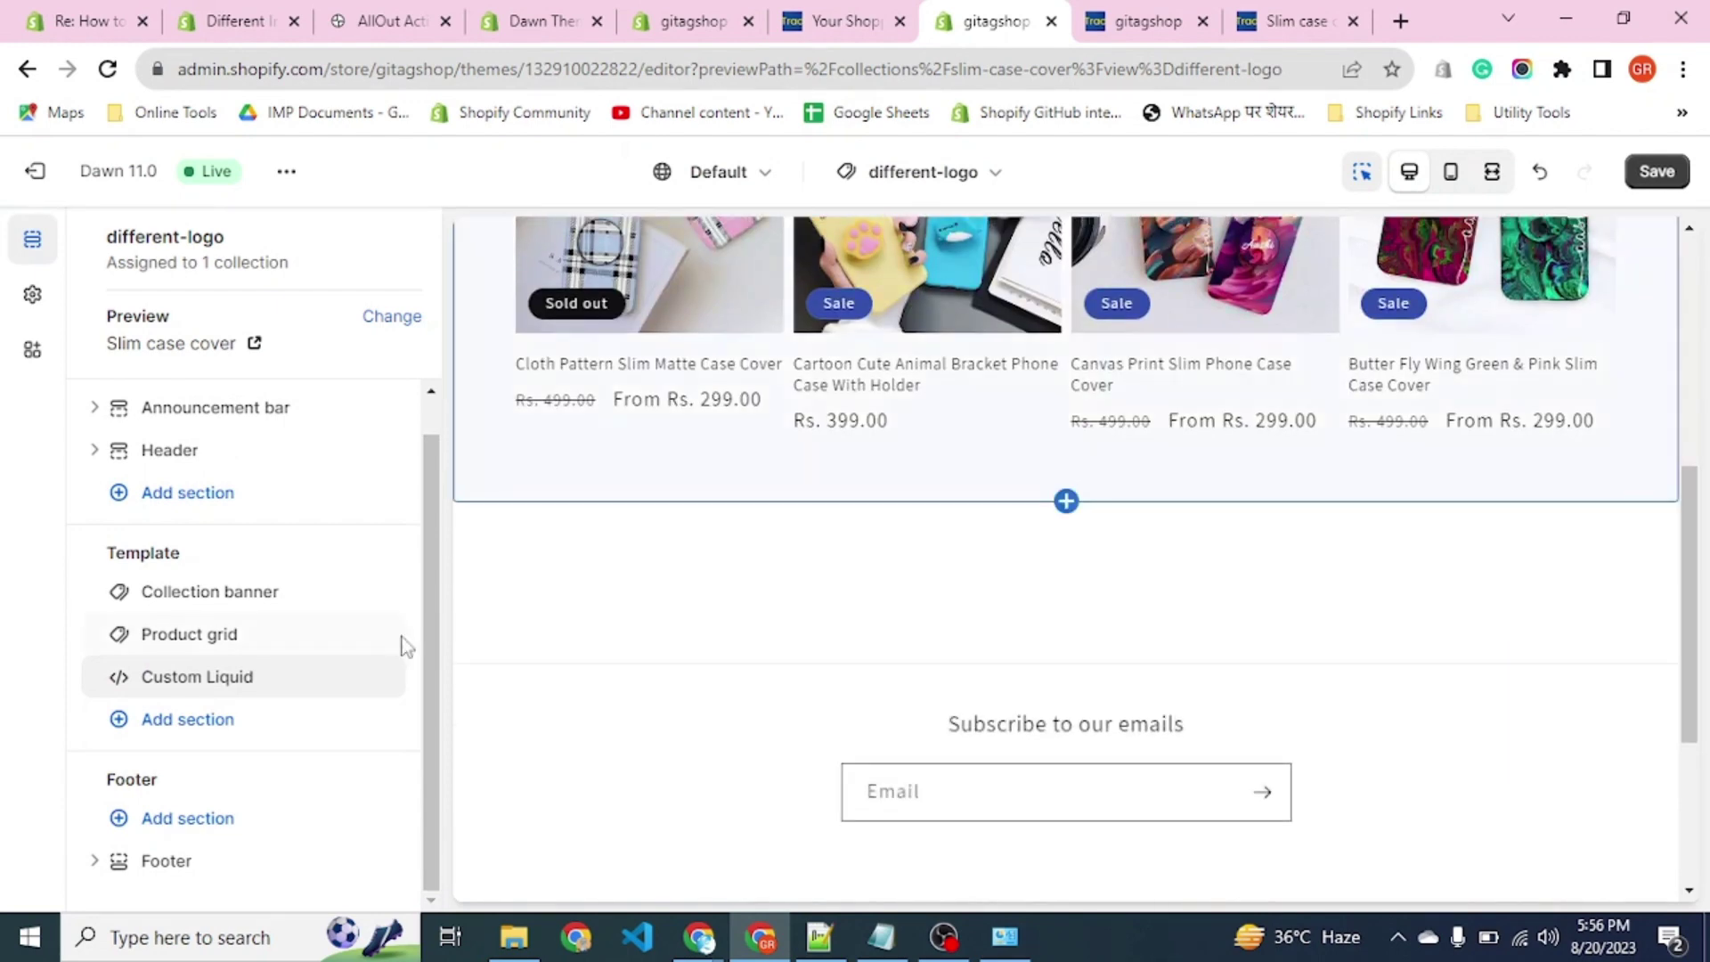
mouse_move(239, 690)
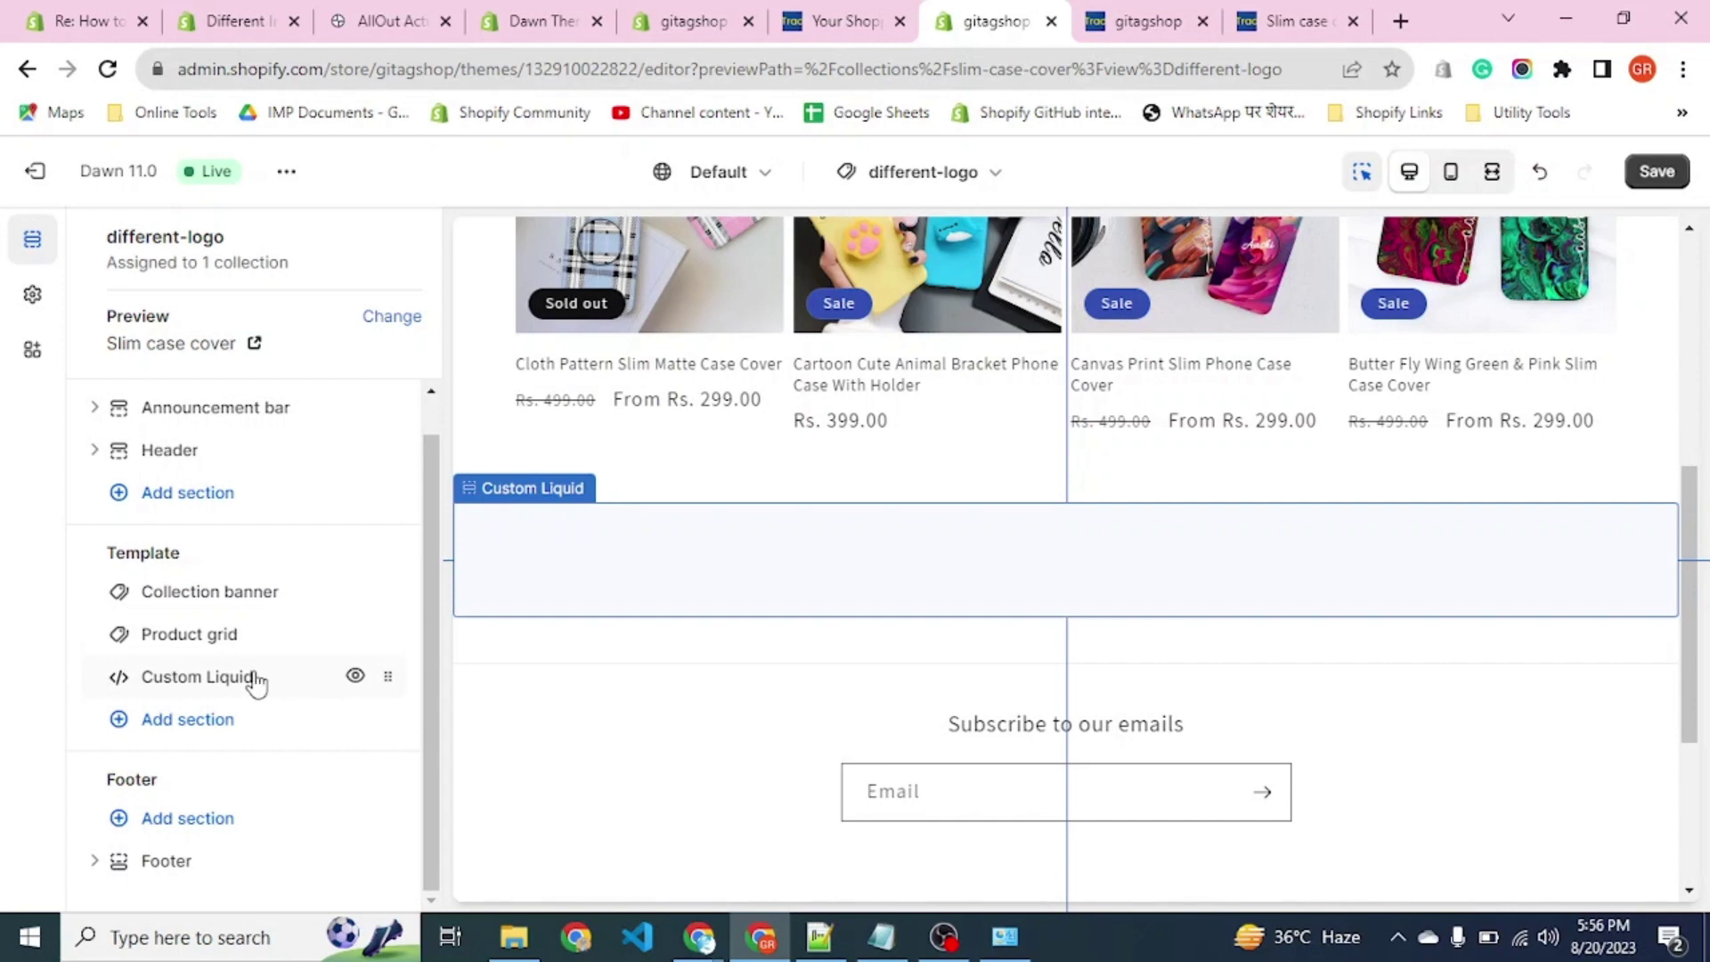
left_click(257, 683)
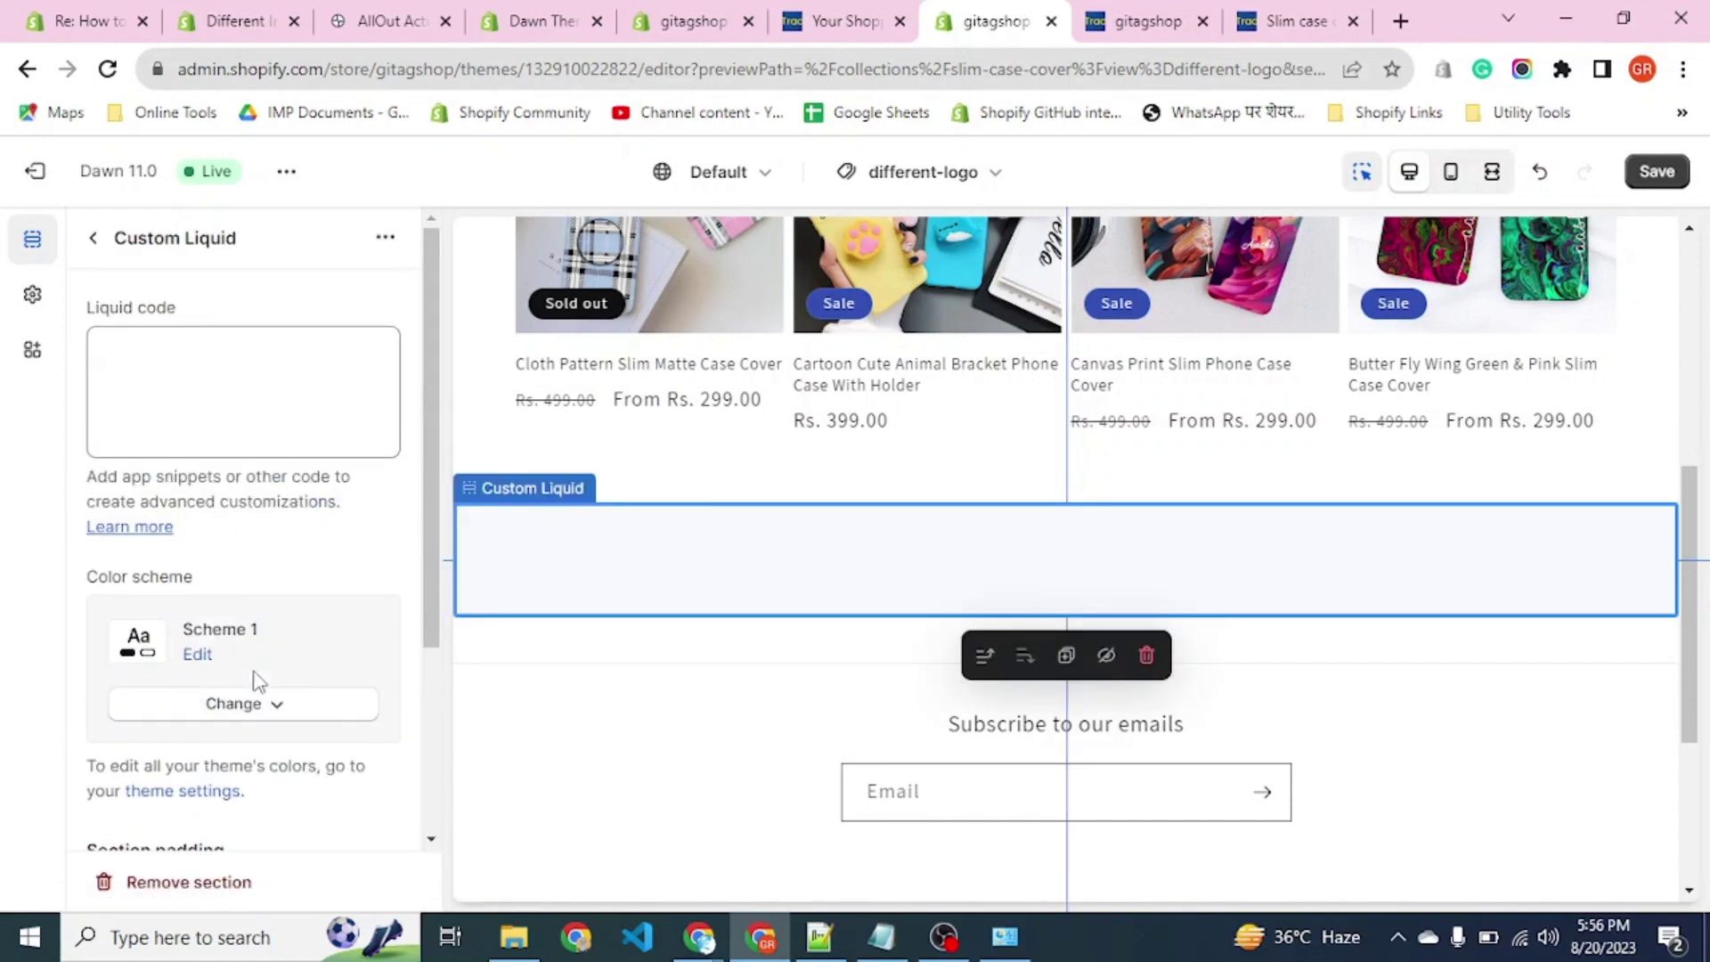
left_click(271, 412)
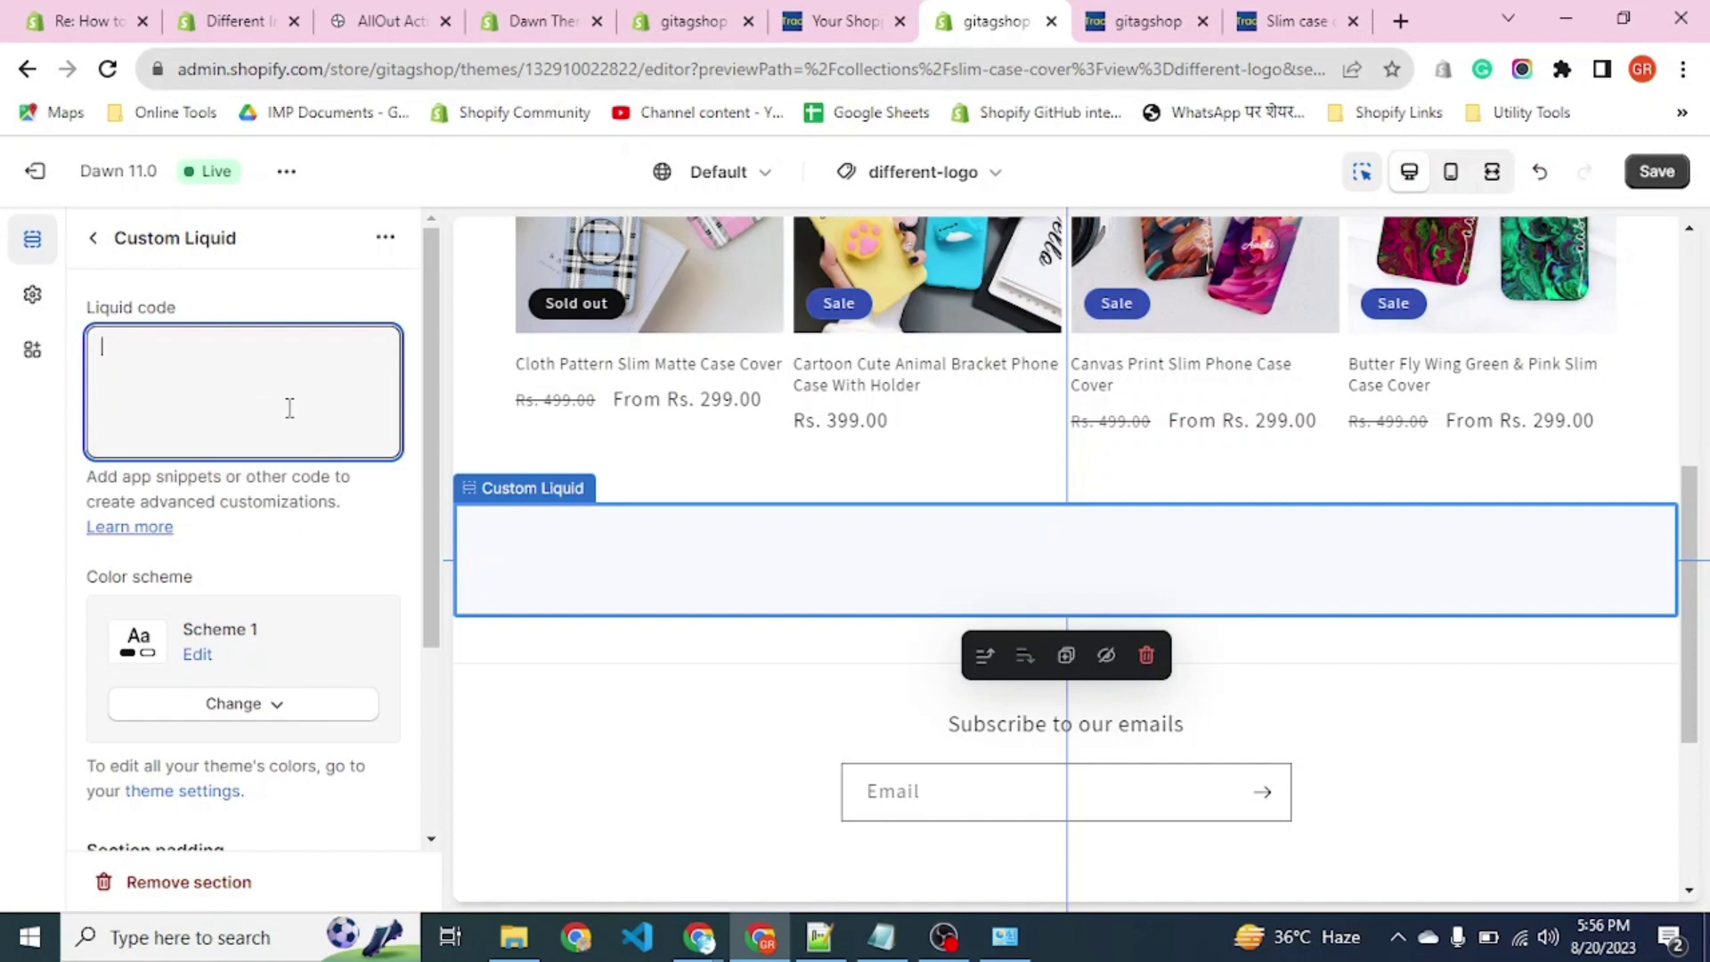
Paste the prepared CSS style block from Notepad into Liquid code, making the header logo TECHGIG.
left_click(883, 937)
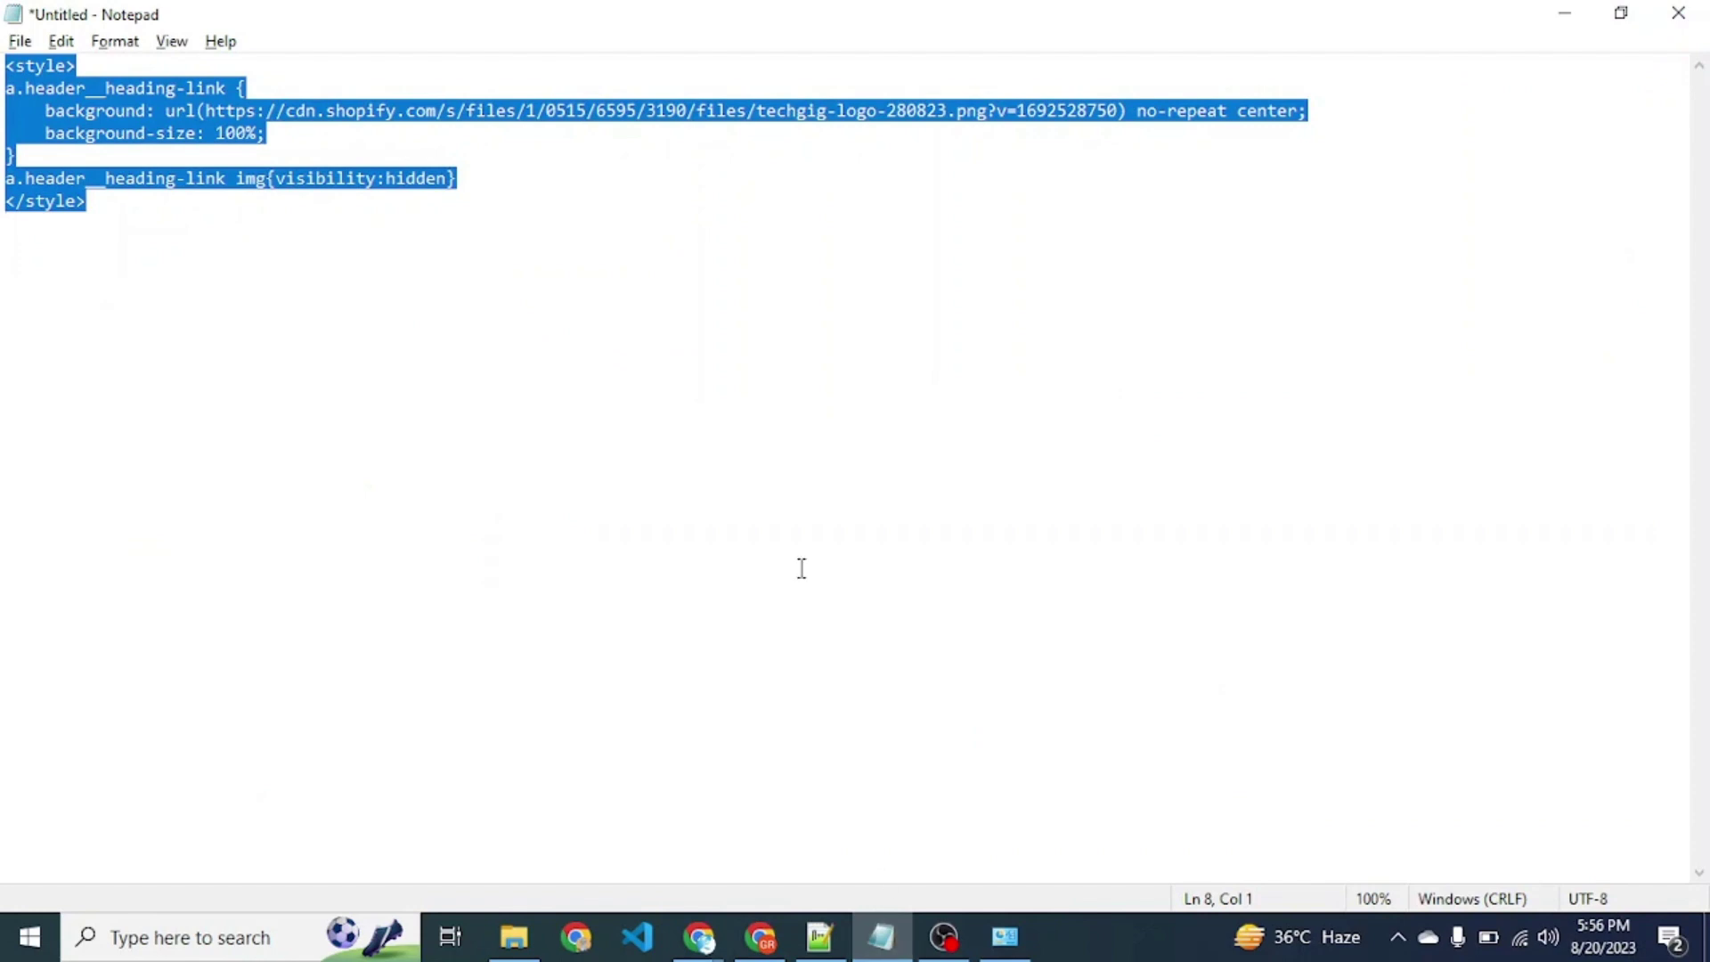
key("alt+Tab")
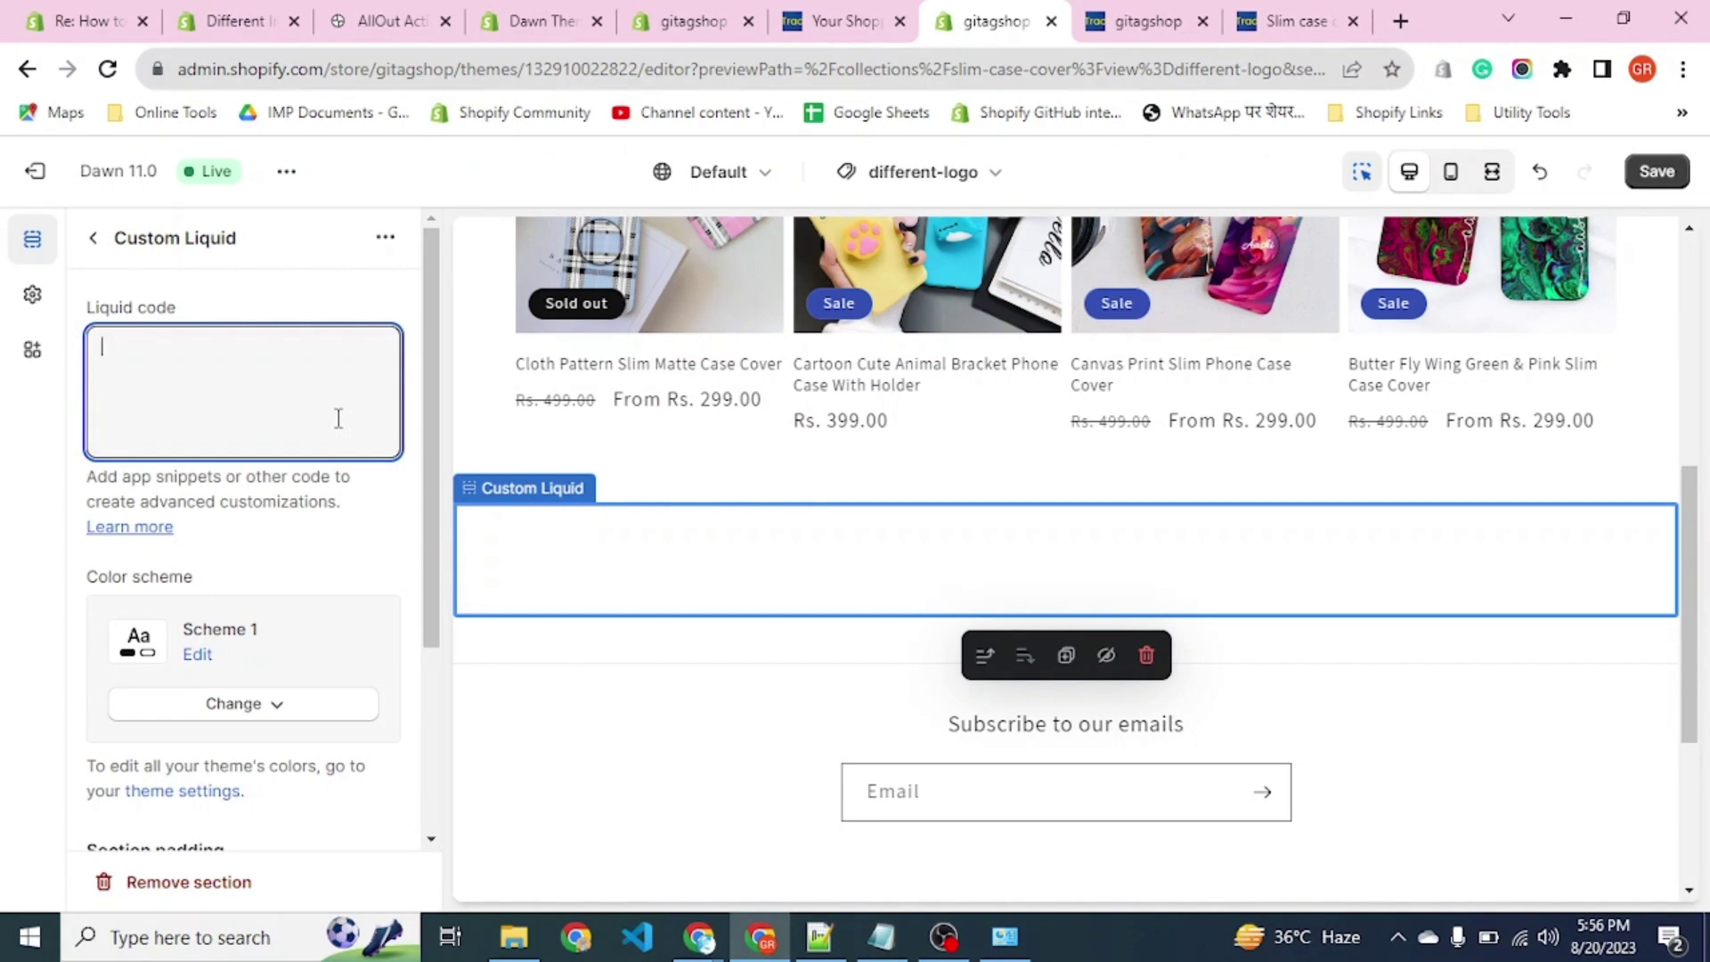
key("ctrl+v")
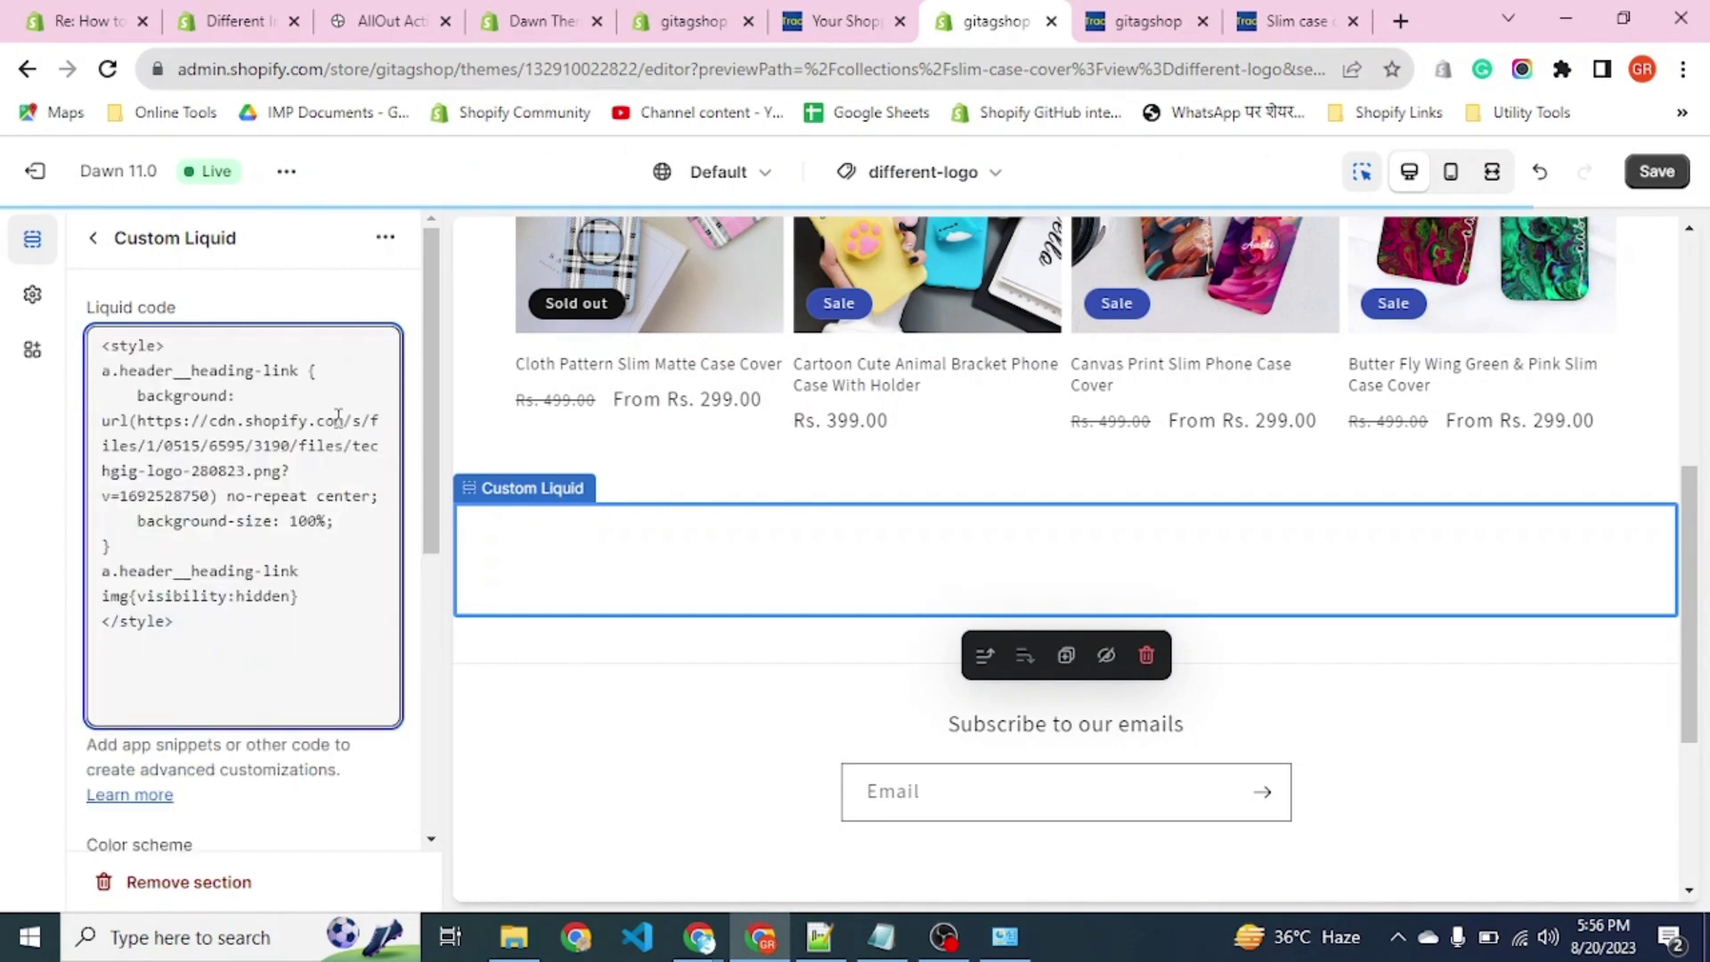
scroll(774, 505, "up", 2)
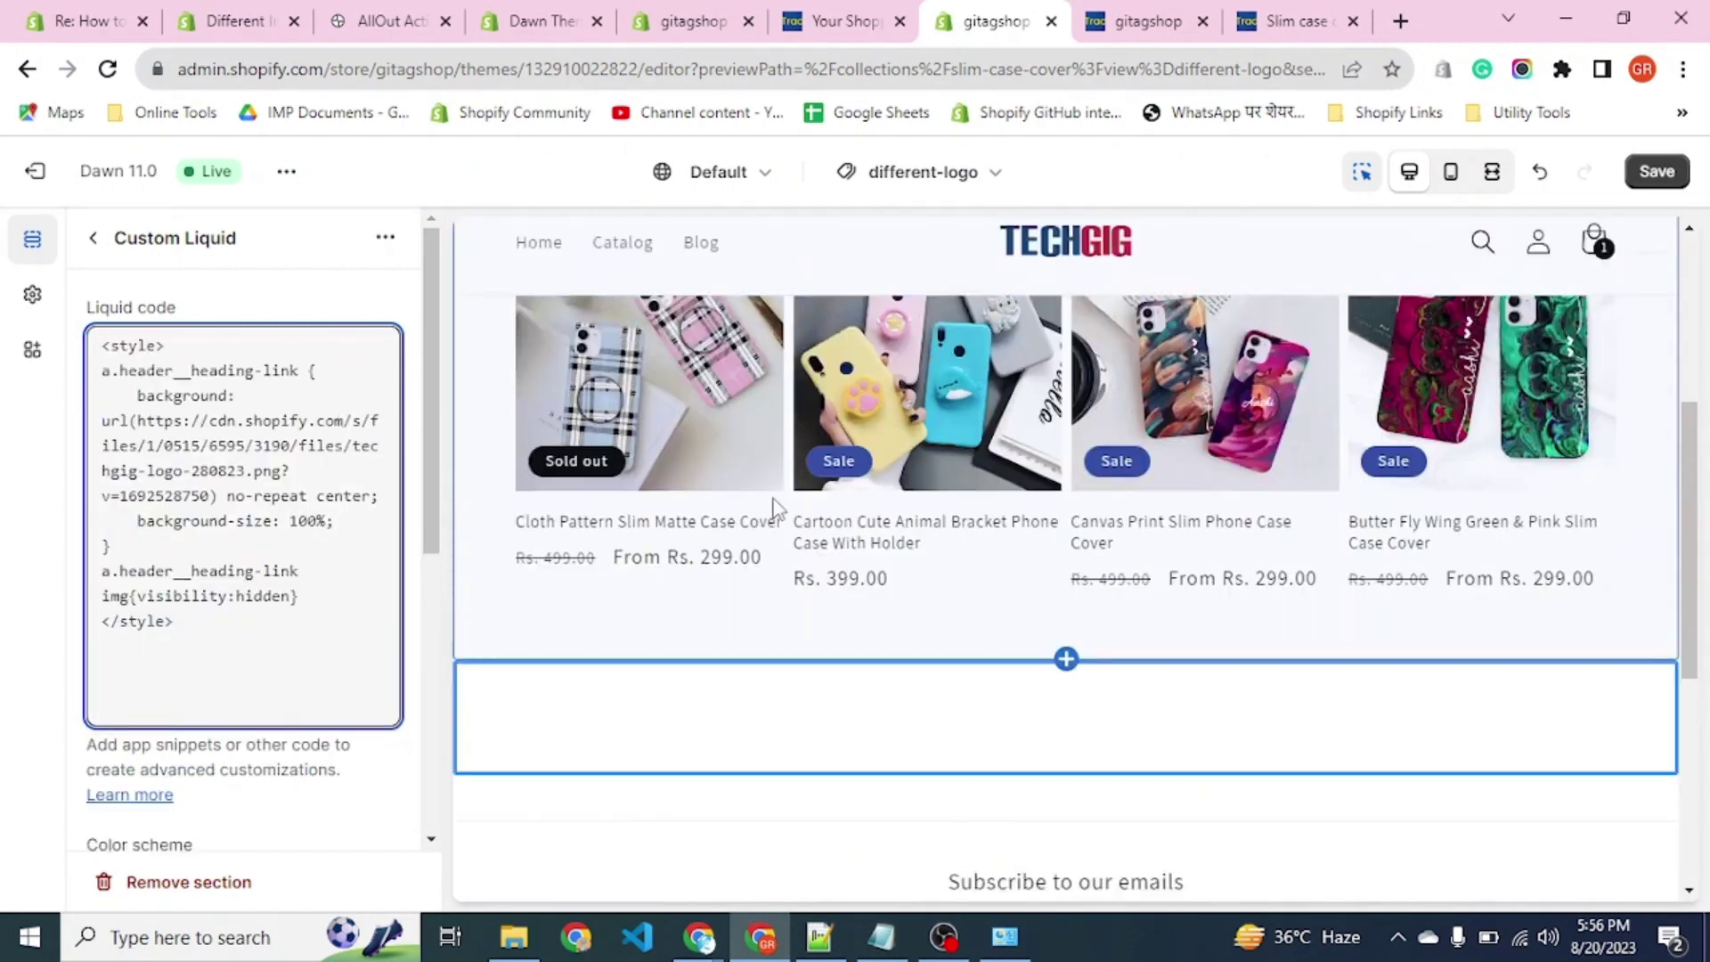
scroll(774, 505, "up", 4)
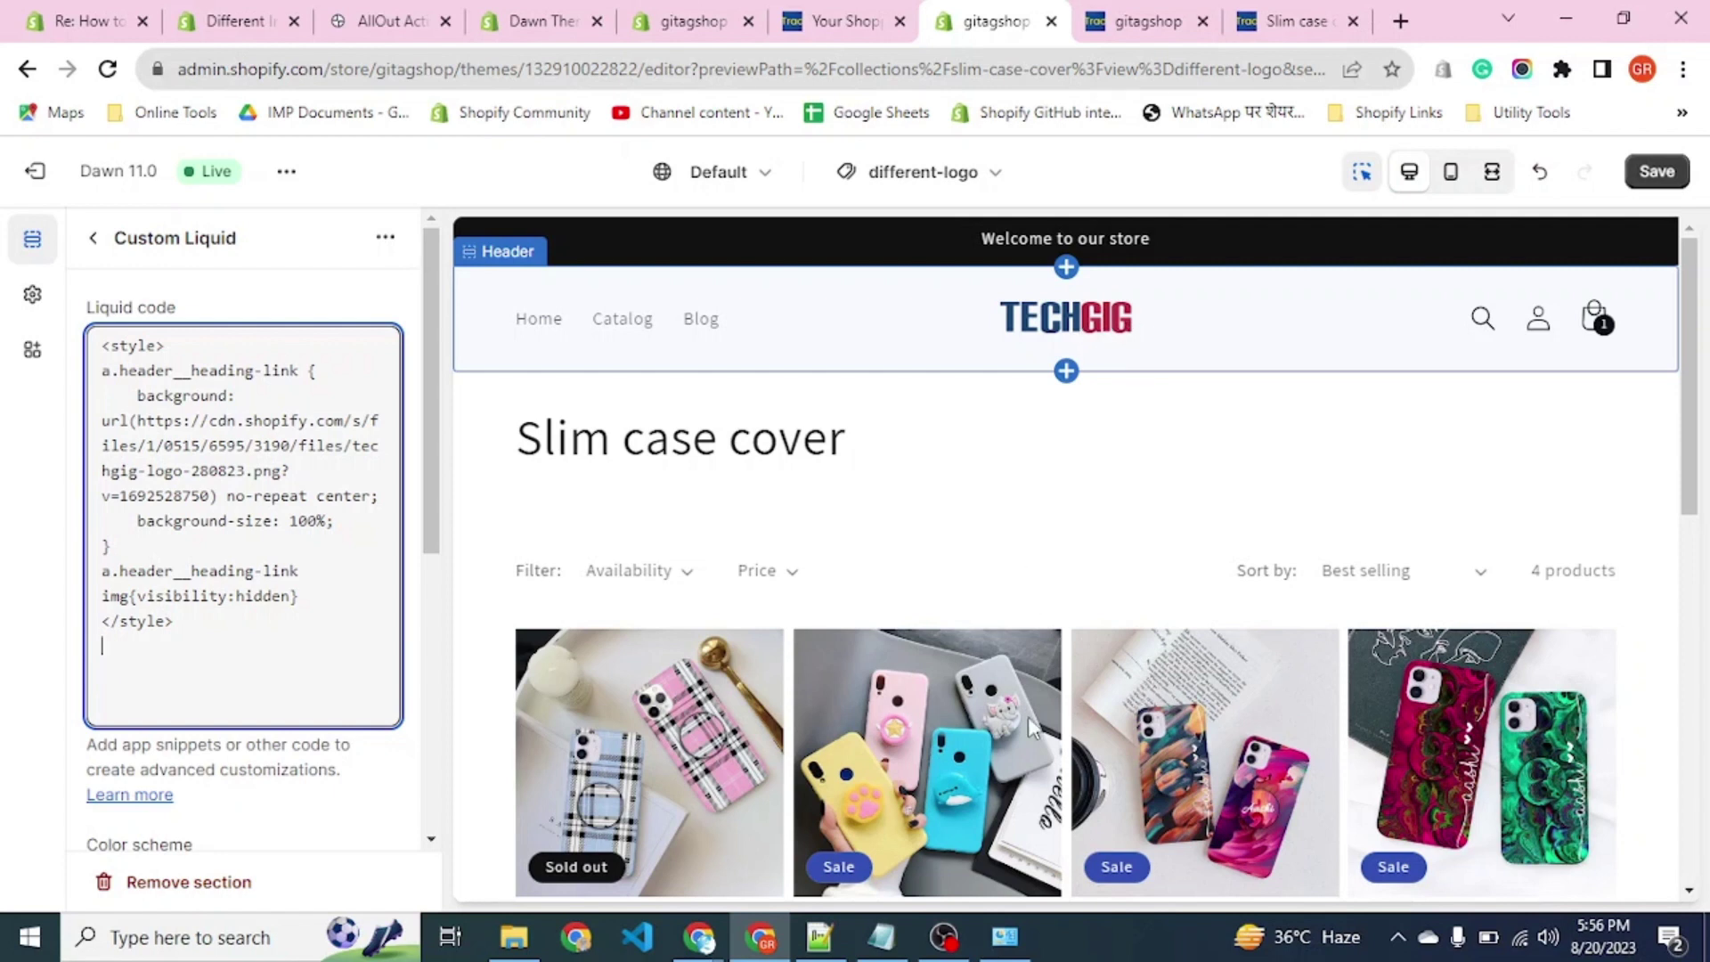
left_click(884, 951)
left_click(1164, 164)
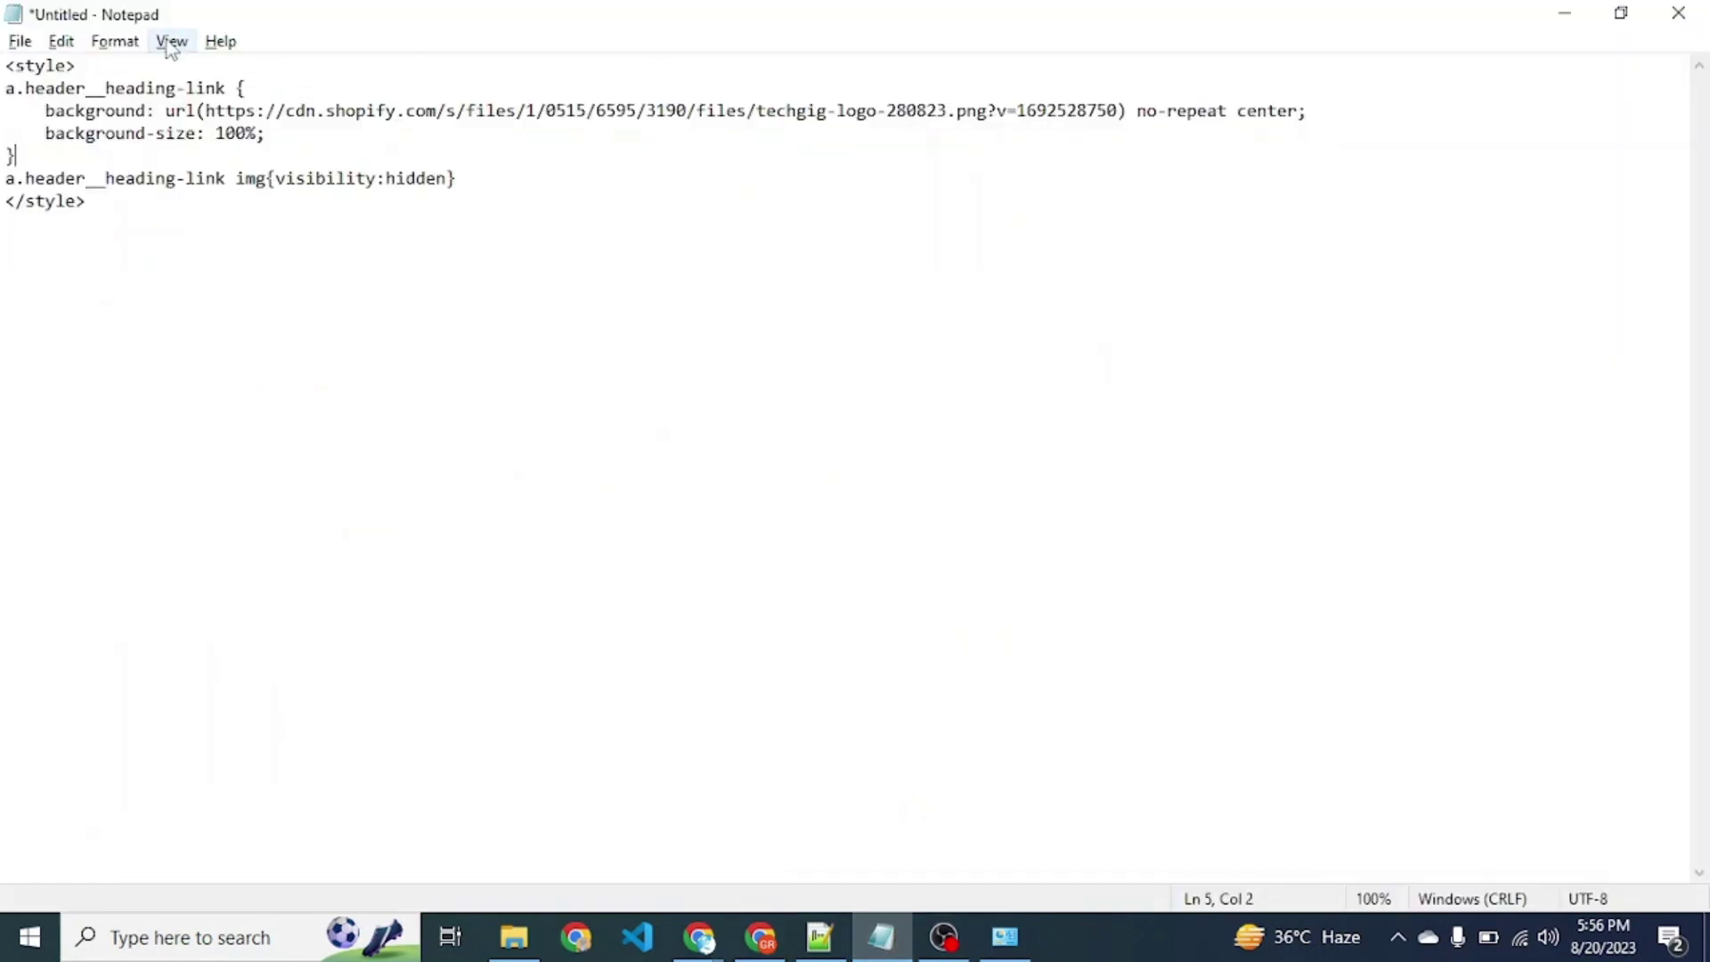
left_click_drag(227, 89, 26, 92)
key("Right")
left_click(25, 93, "shift")
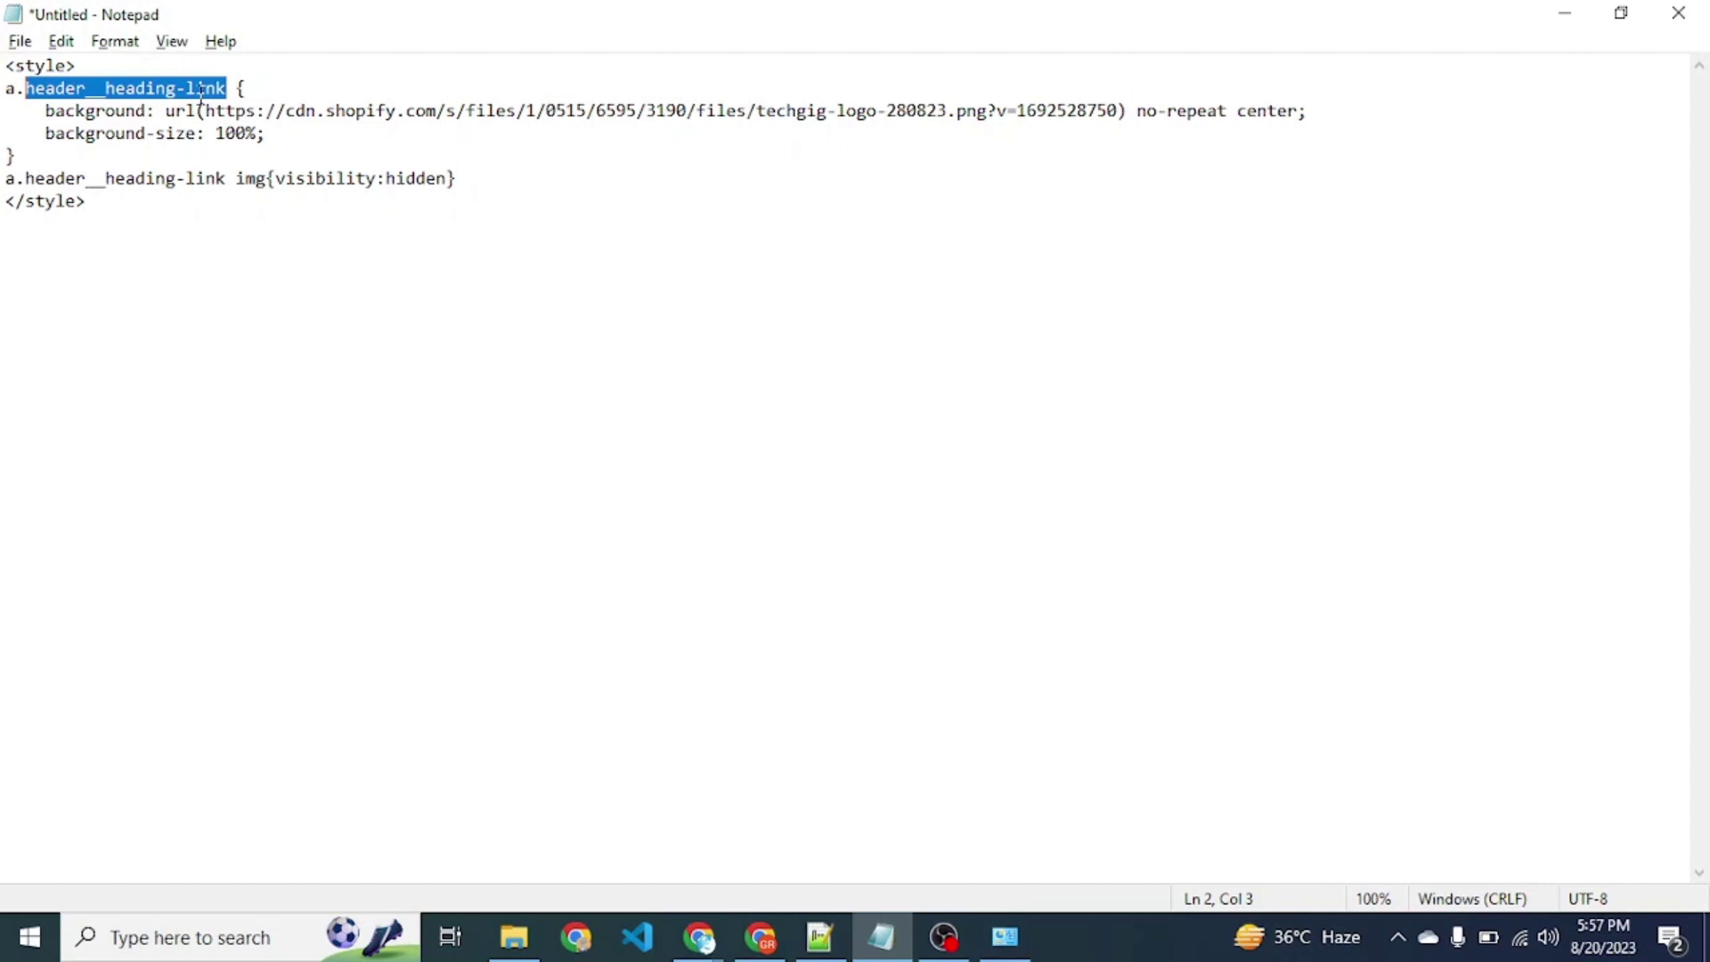
key("alt+Tab")
key("ctrl+v")
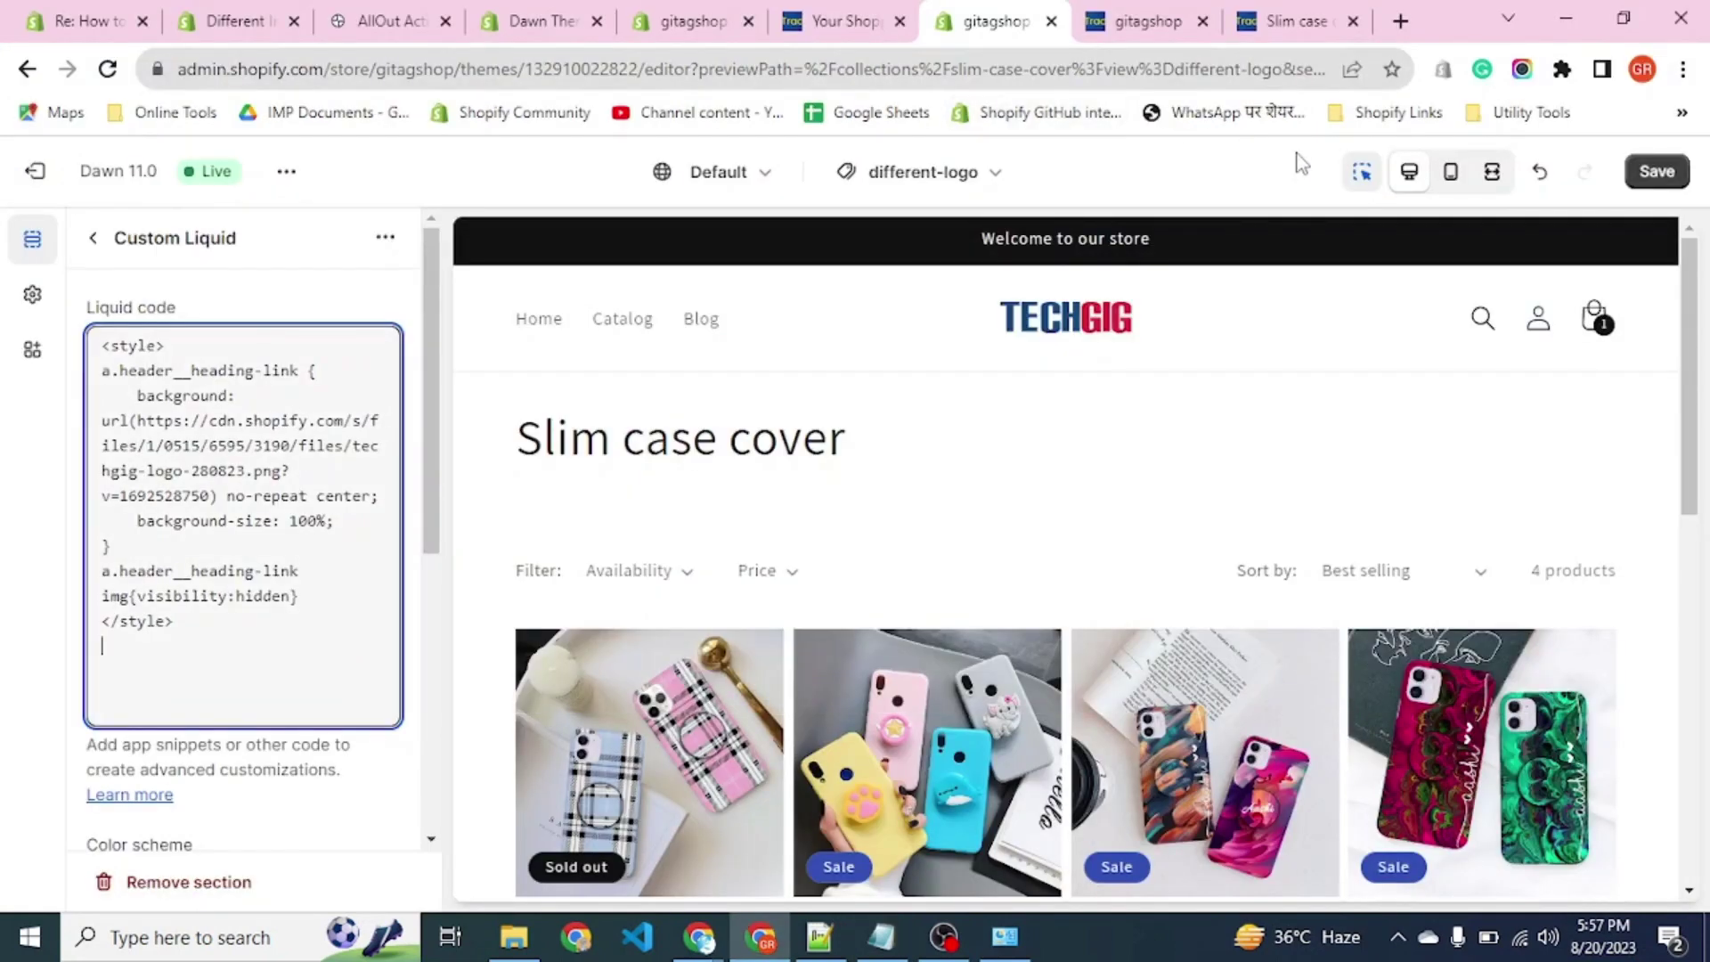
Save the different-logo template and open the Slim case cover collection in admin.
left_click(1658, 173)
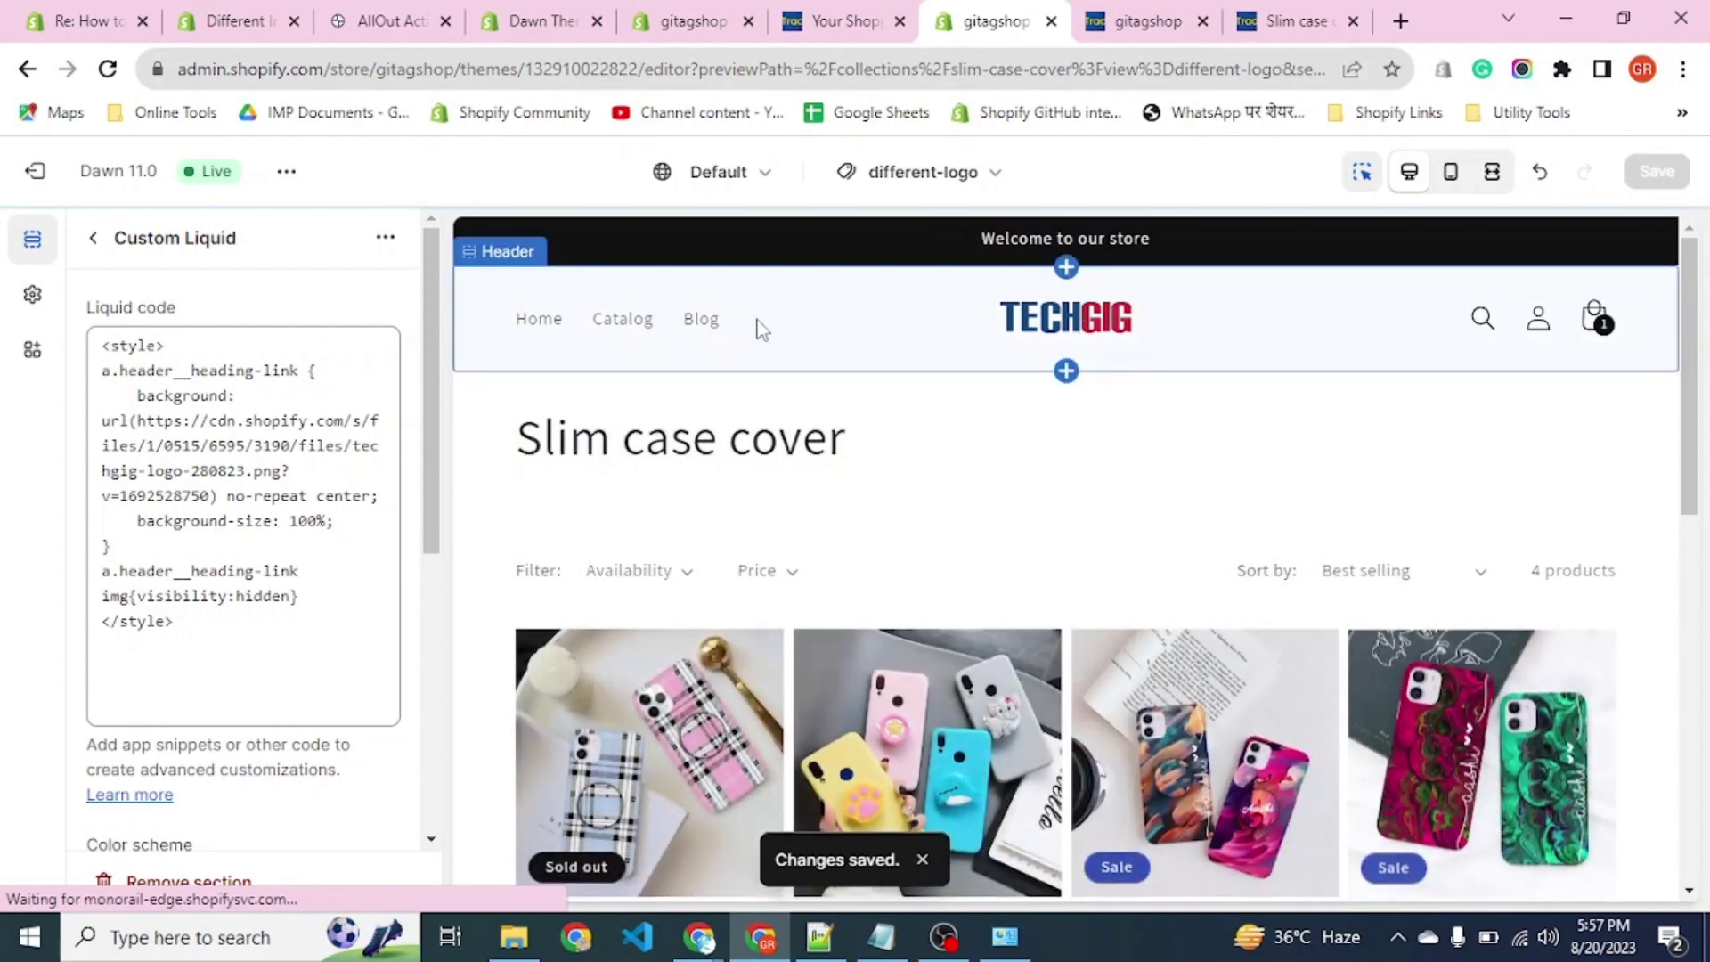
left_click(36, 171)
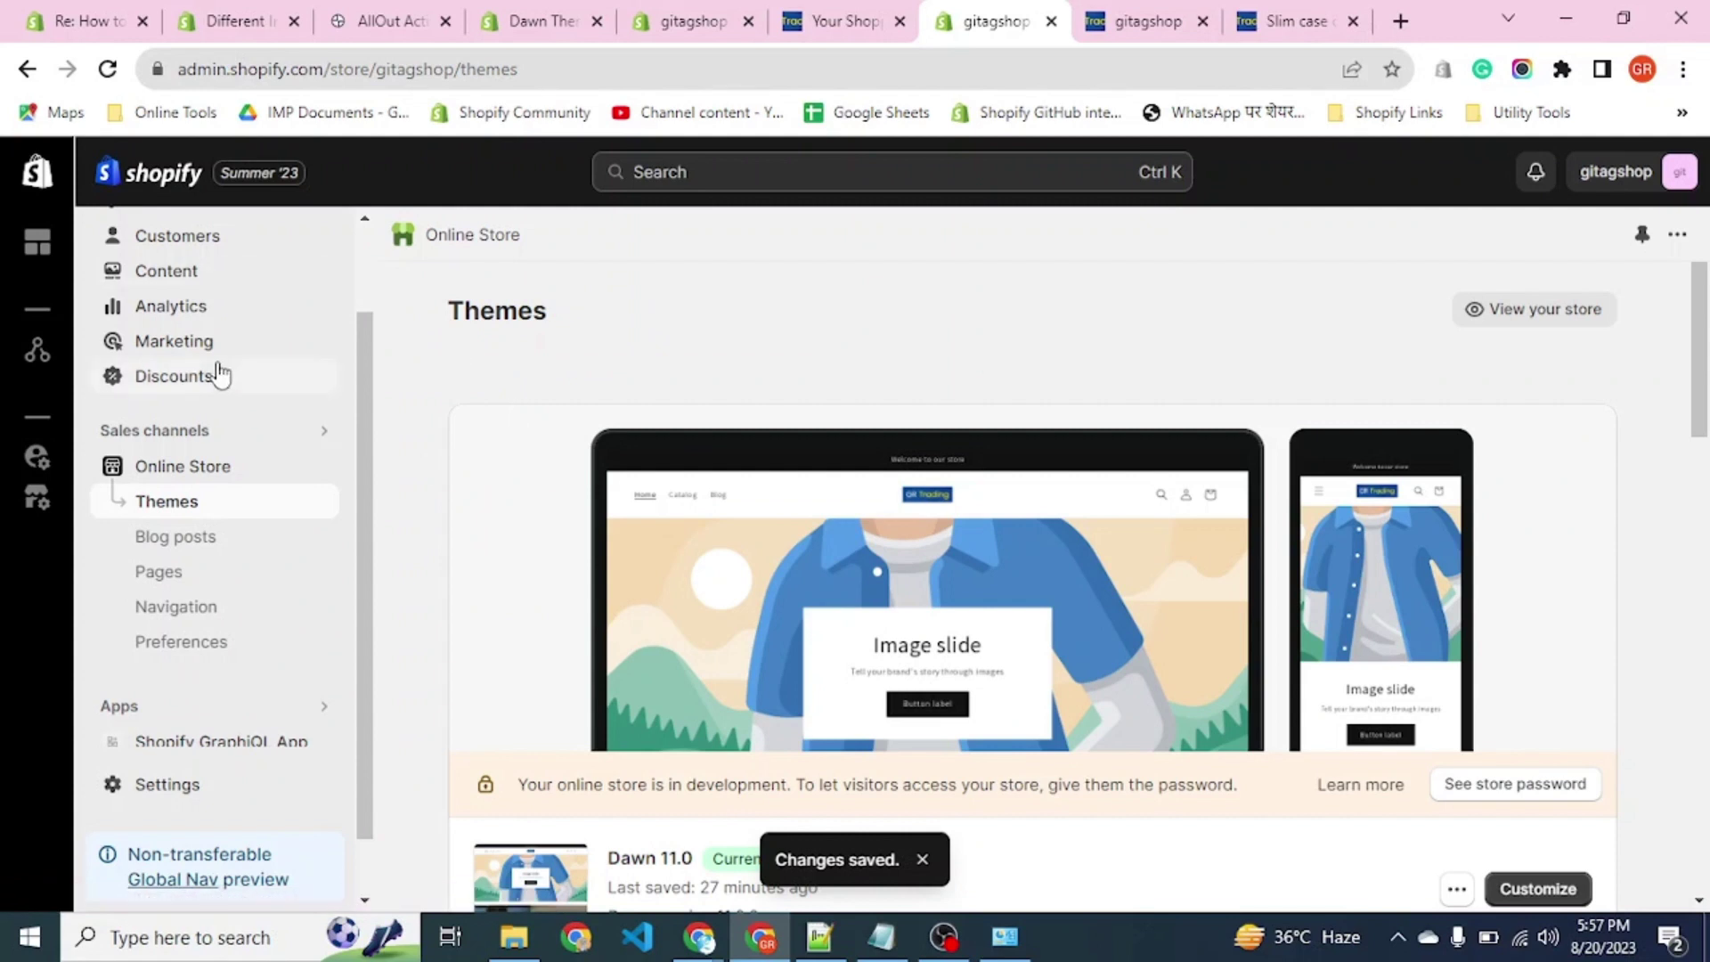
left_click(237, 335)
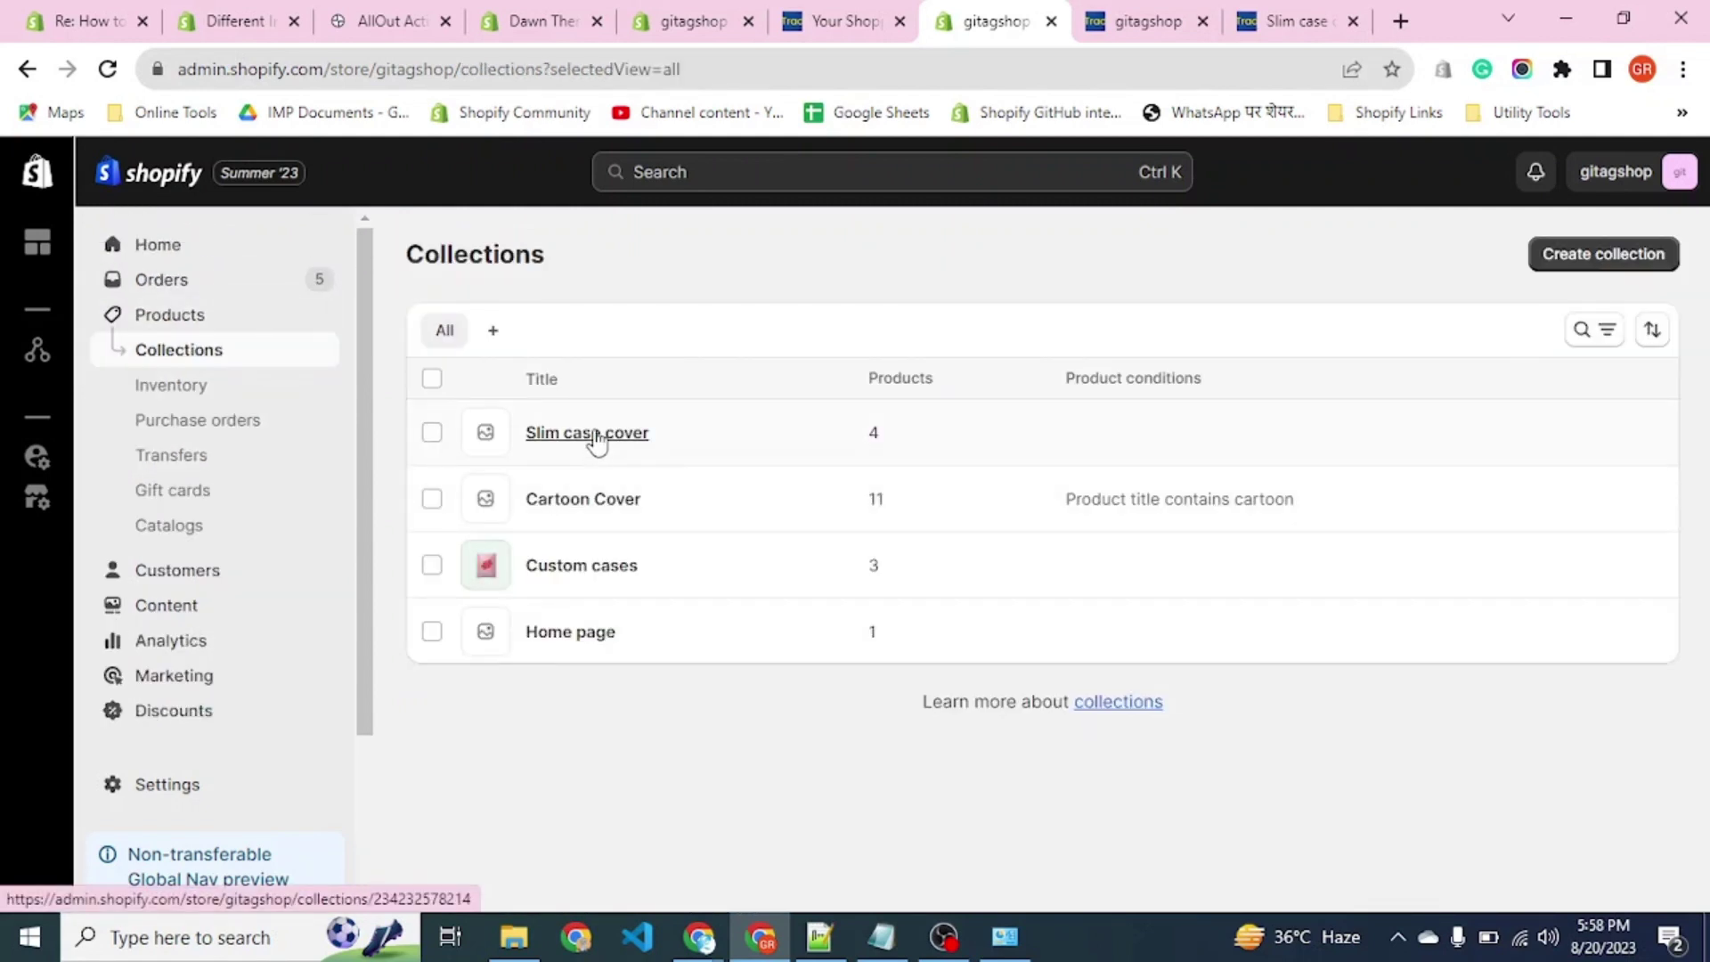
left_click(596, 435)
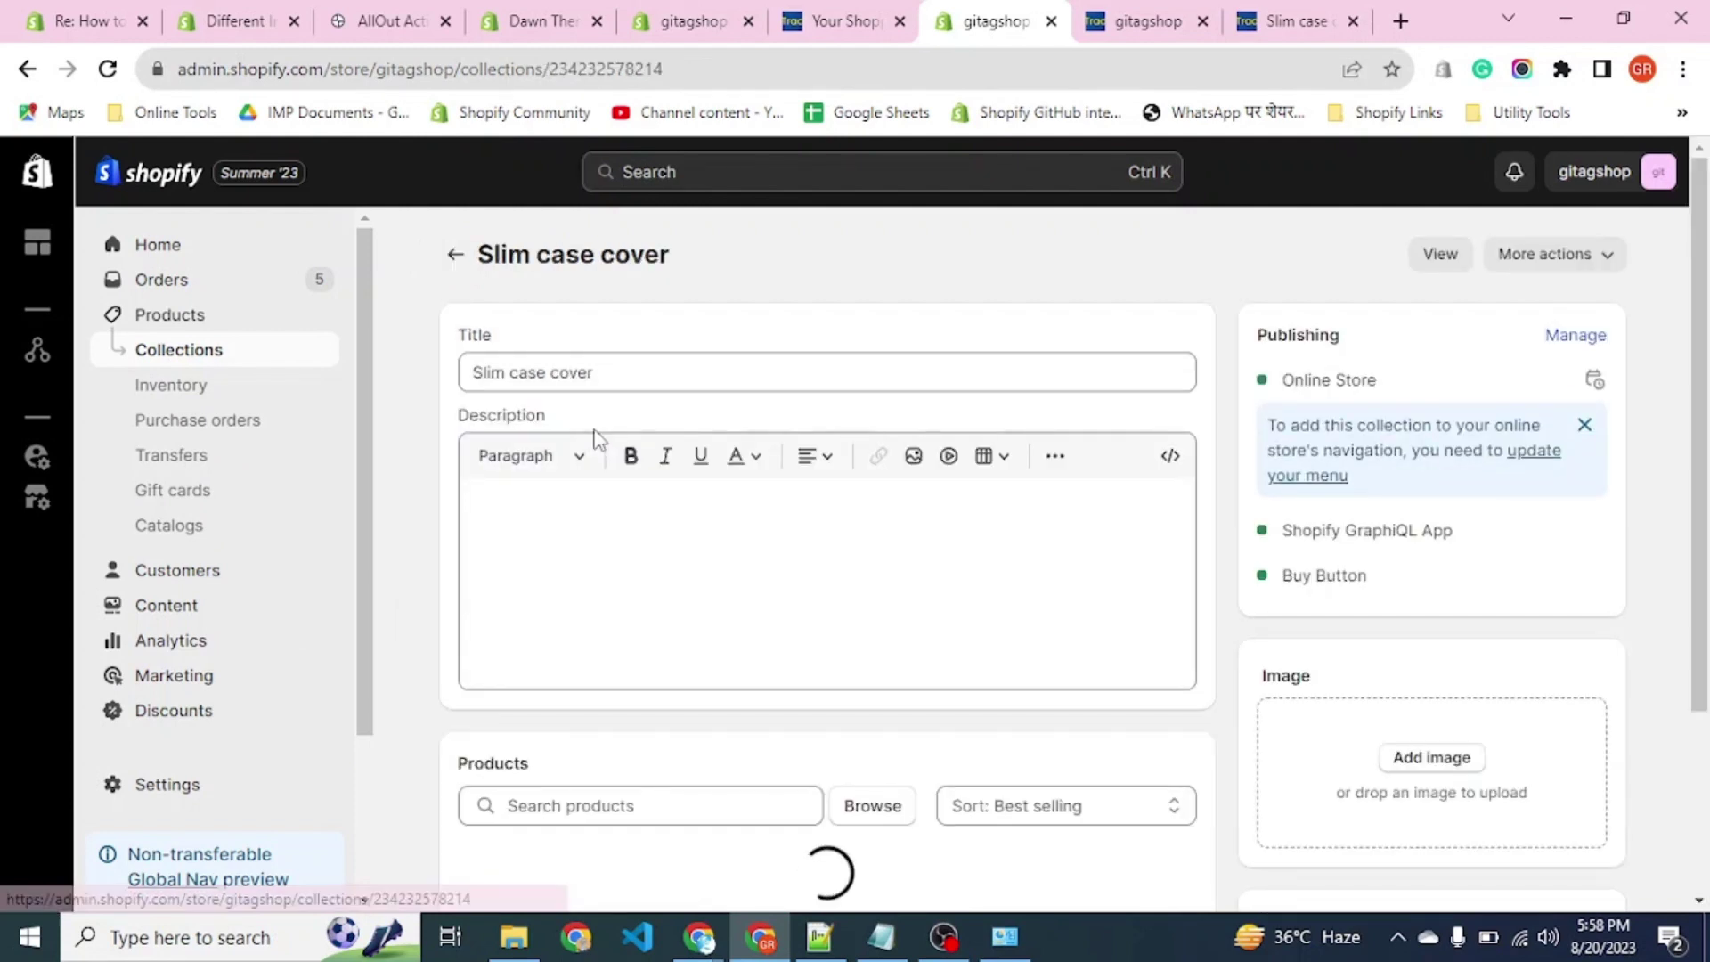
Set Slim case cover's theme template to different-logo, save, and view it on the storefront.
scroll(1328, 608, "down", 6)
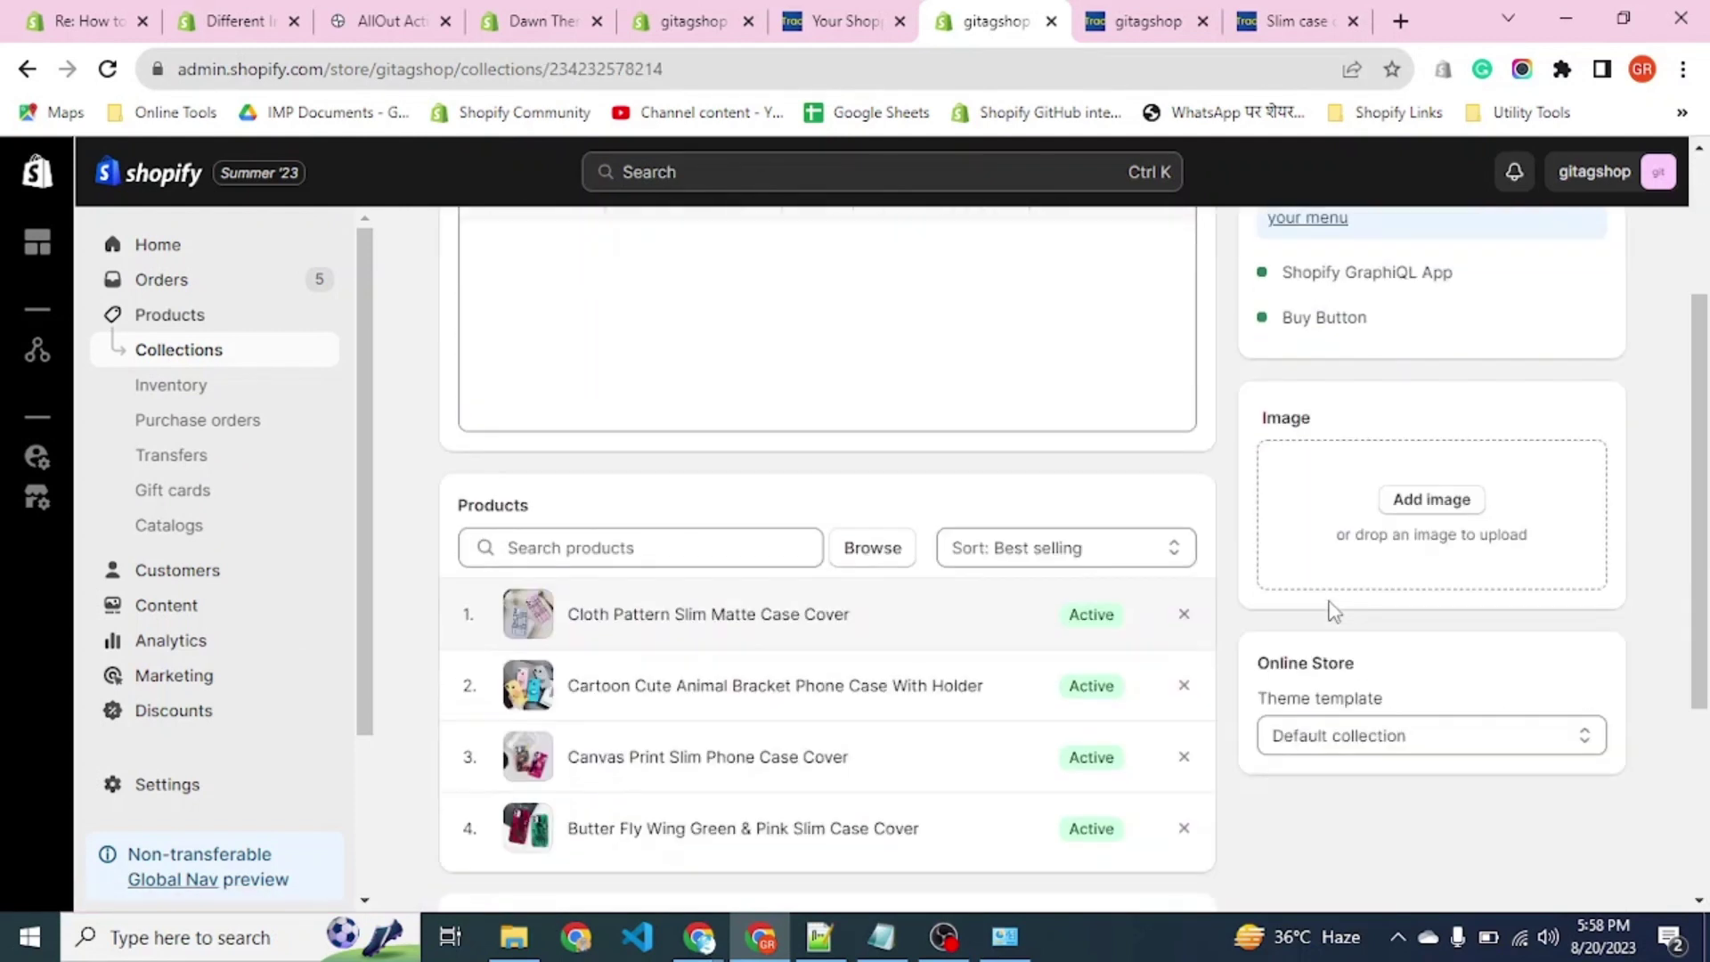
left_click(1435, 478)
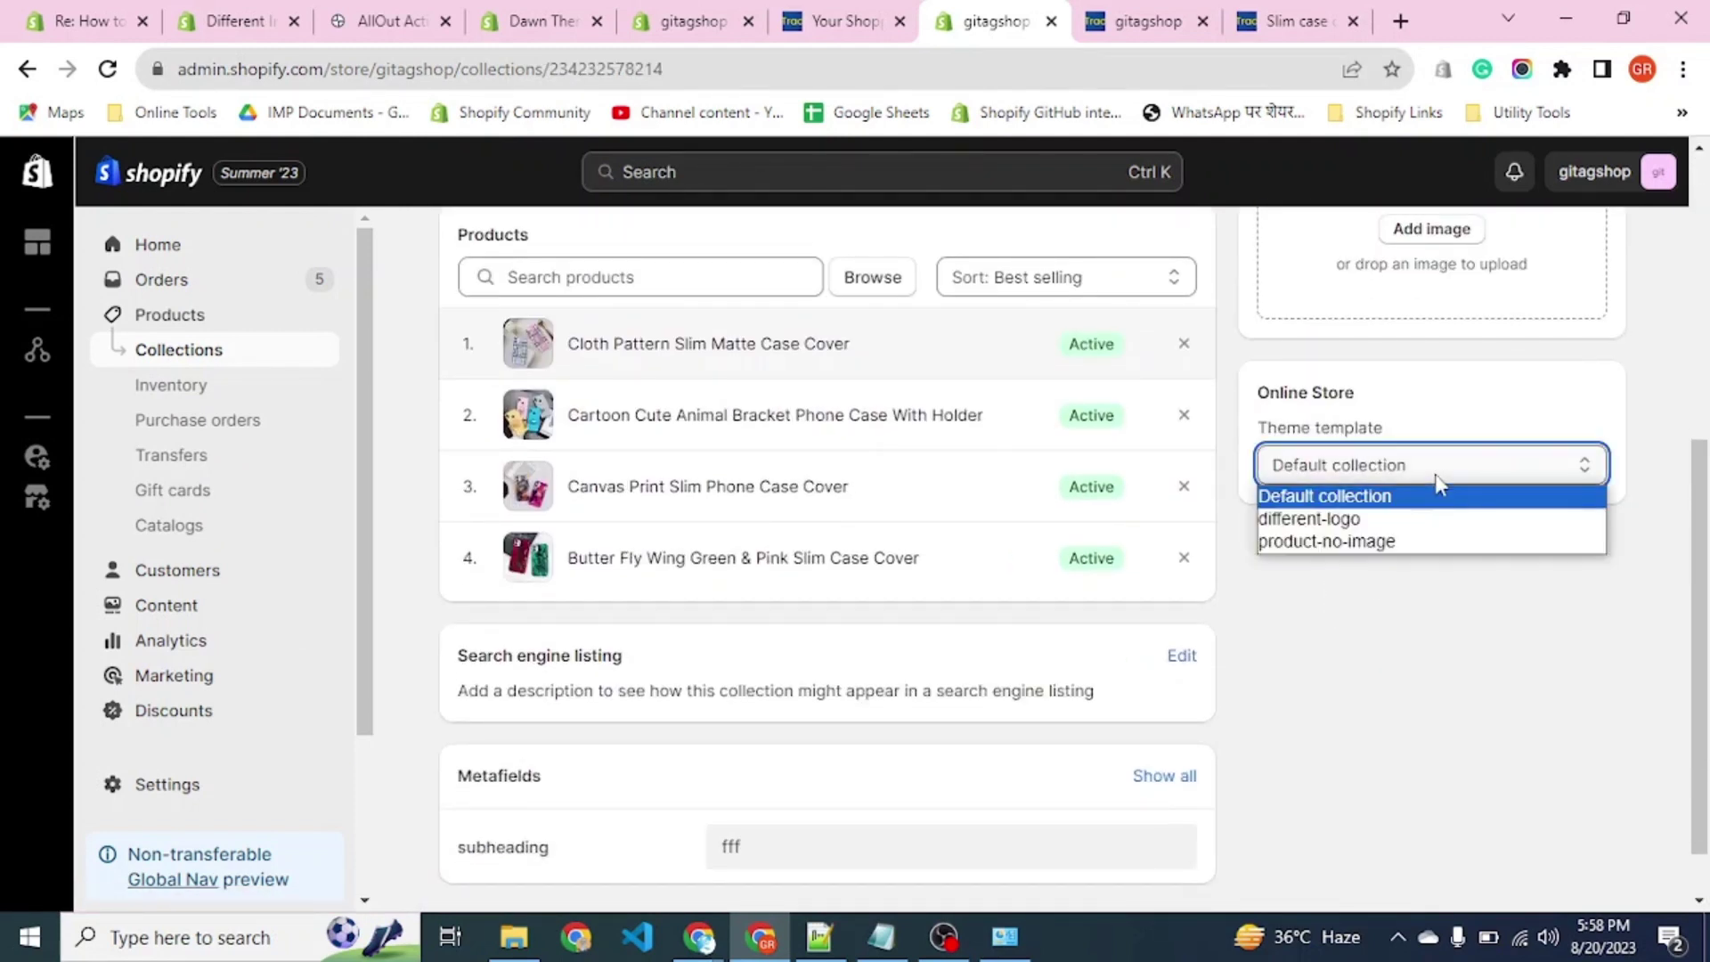
left_click(1393, 521)
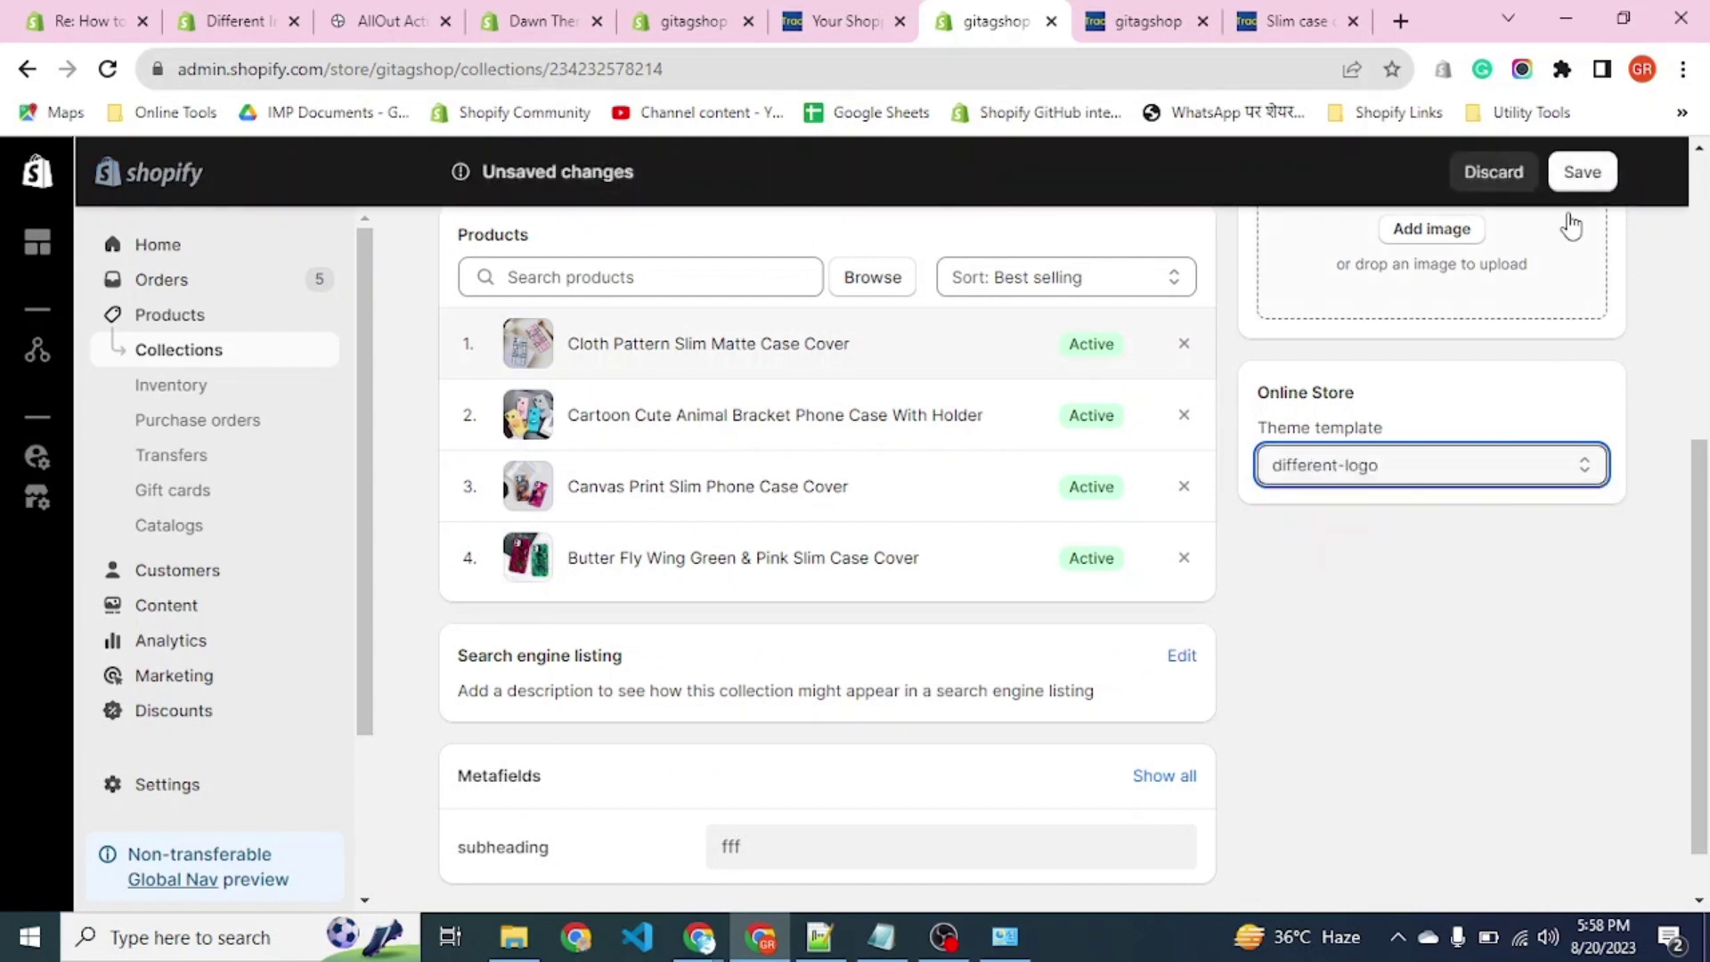
left_click(1577, 186)
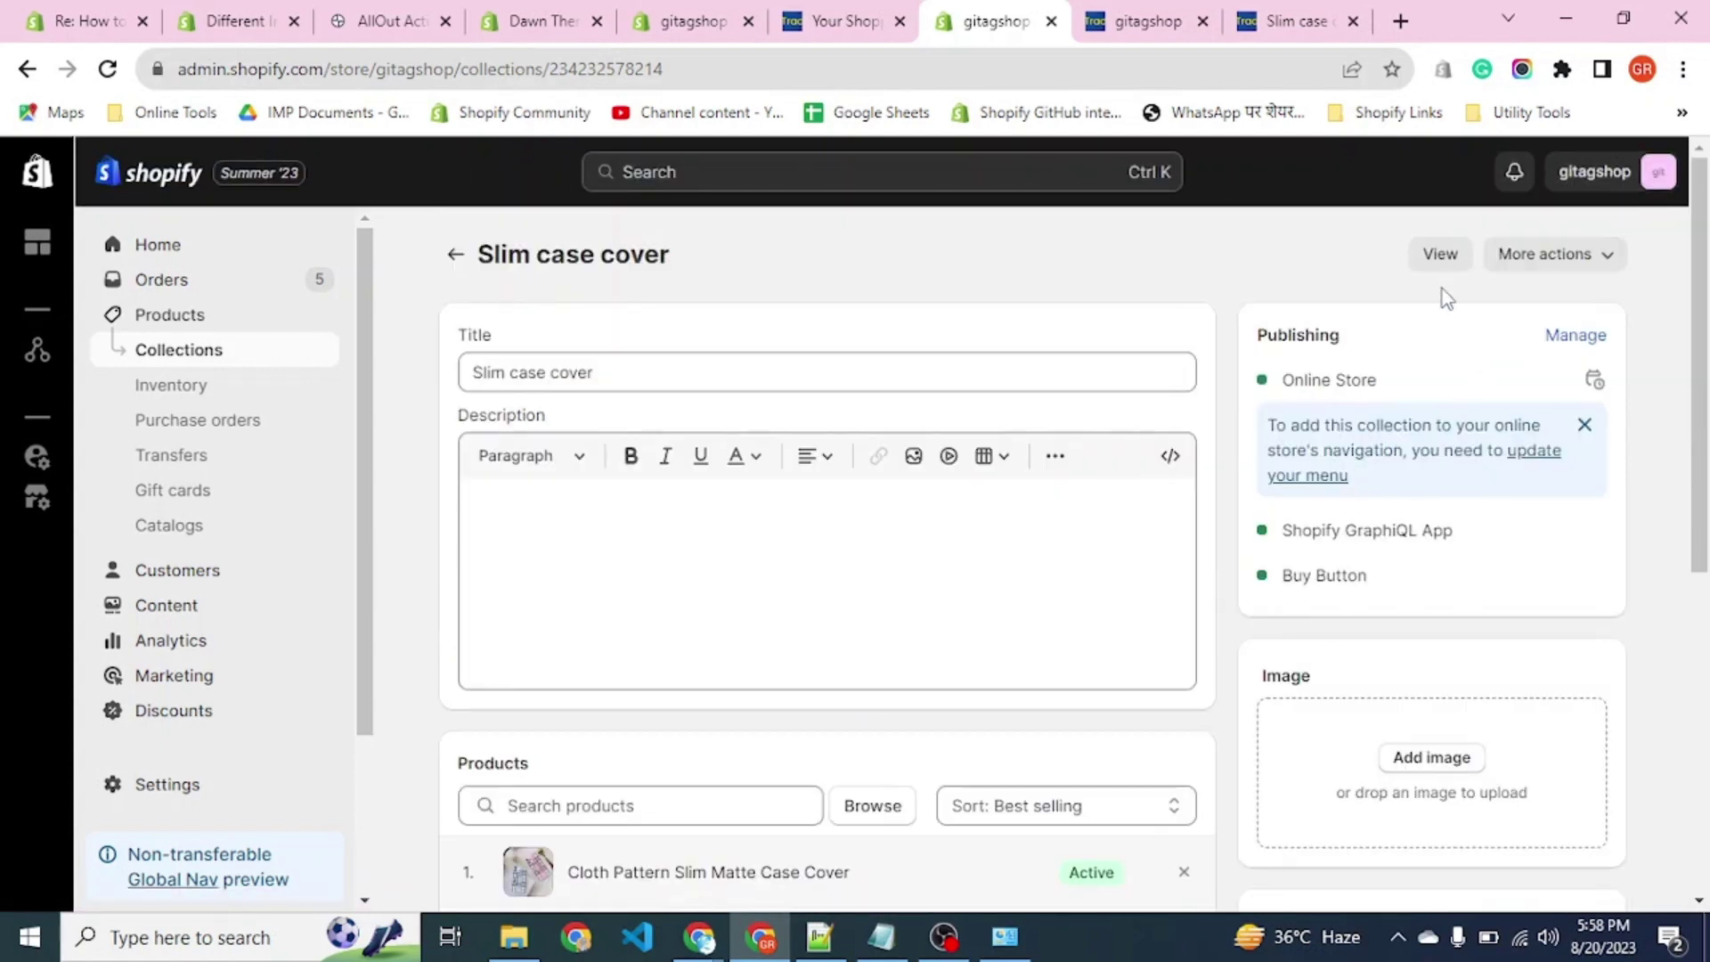
left_click(1441, 258)
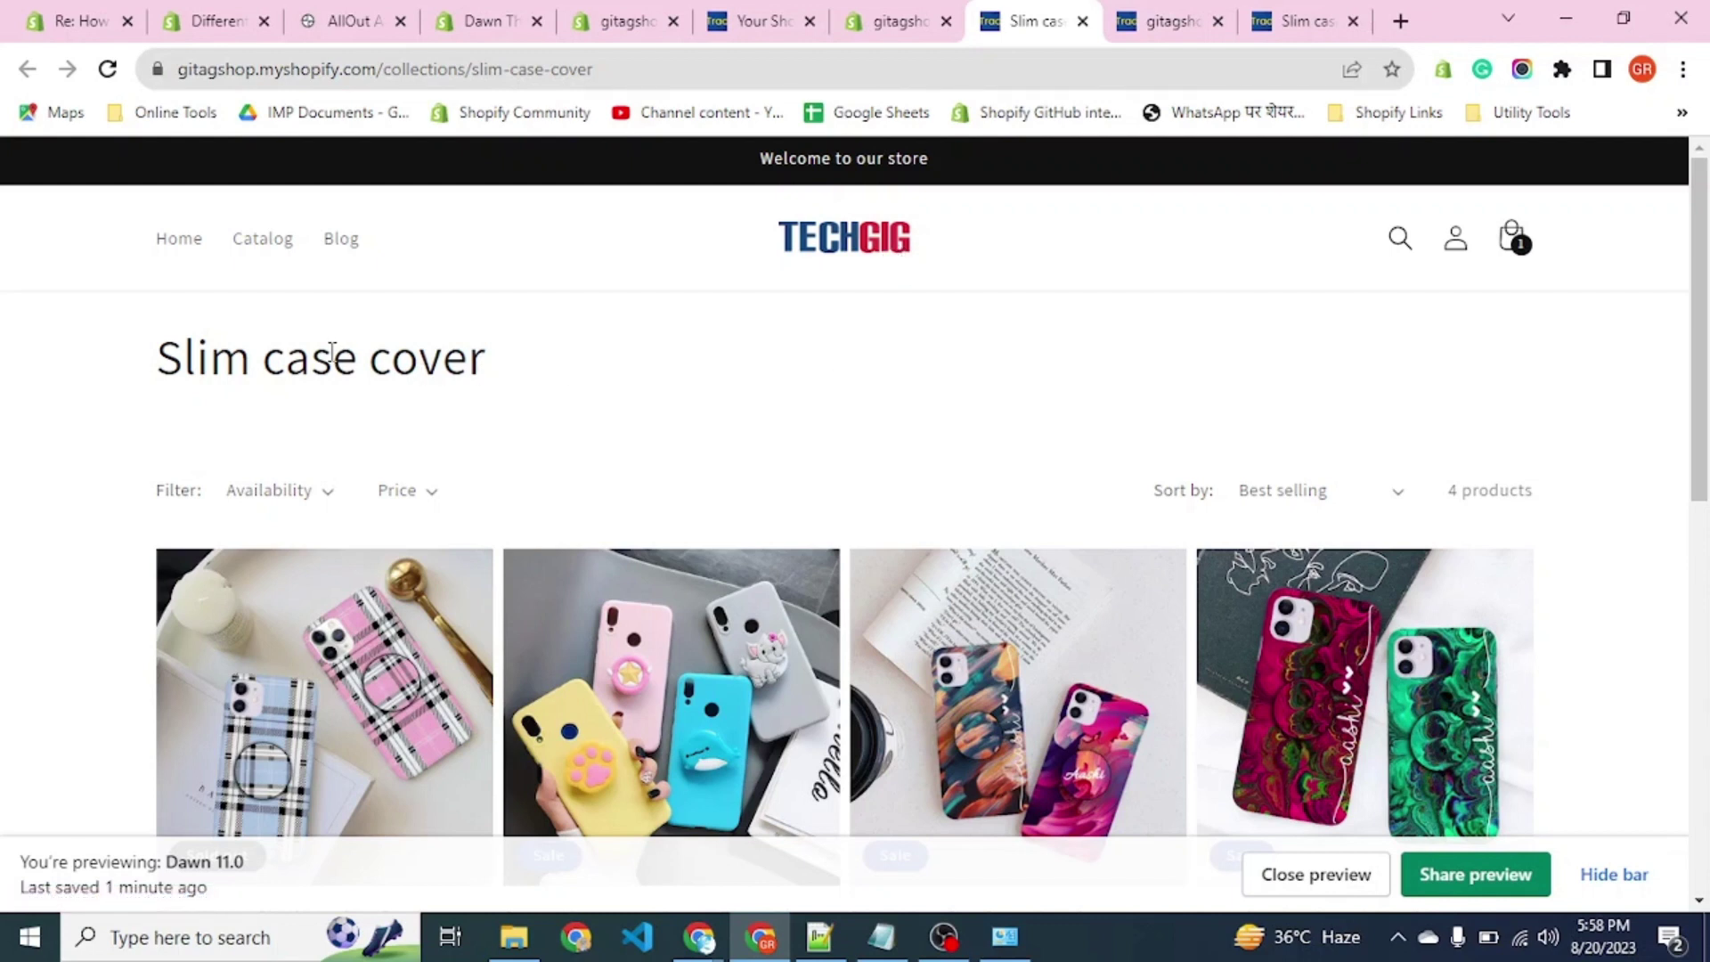
Check that the storefront home page still shows the GR Trading logo.
left_click(167, 255)
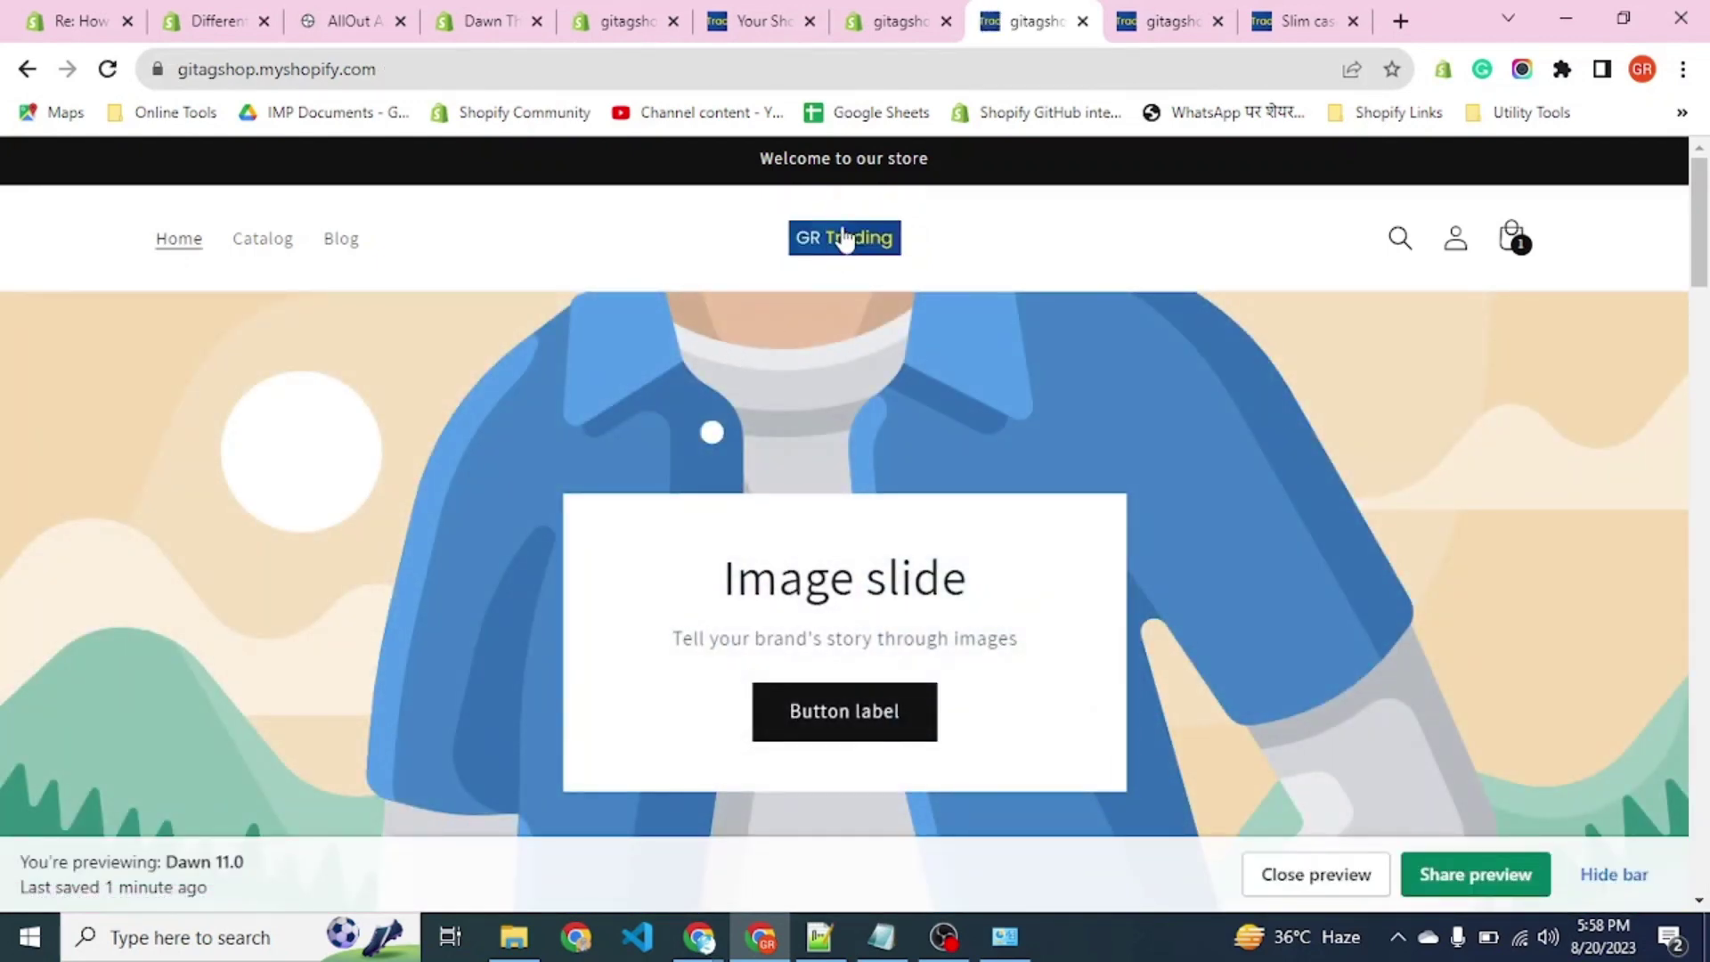
scroll(419, 405, "down", 5)
scroll(420, 405, "down", 10)
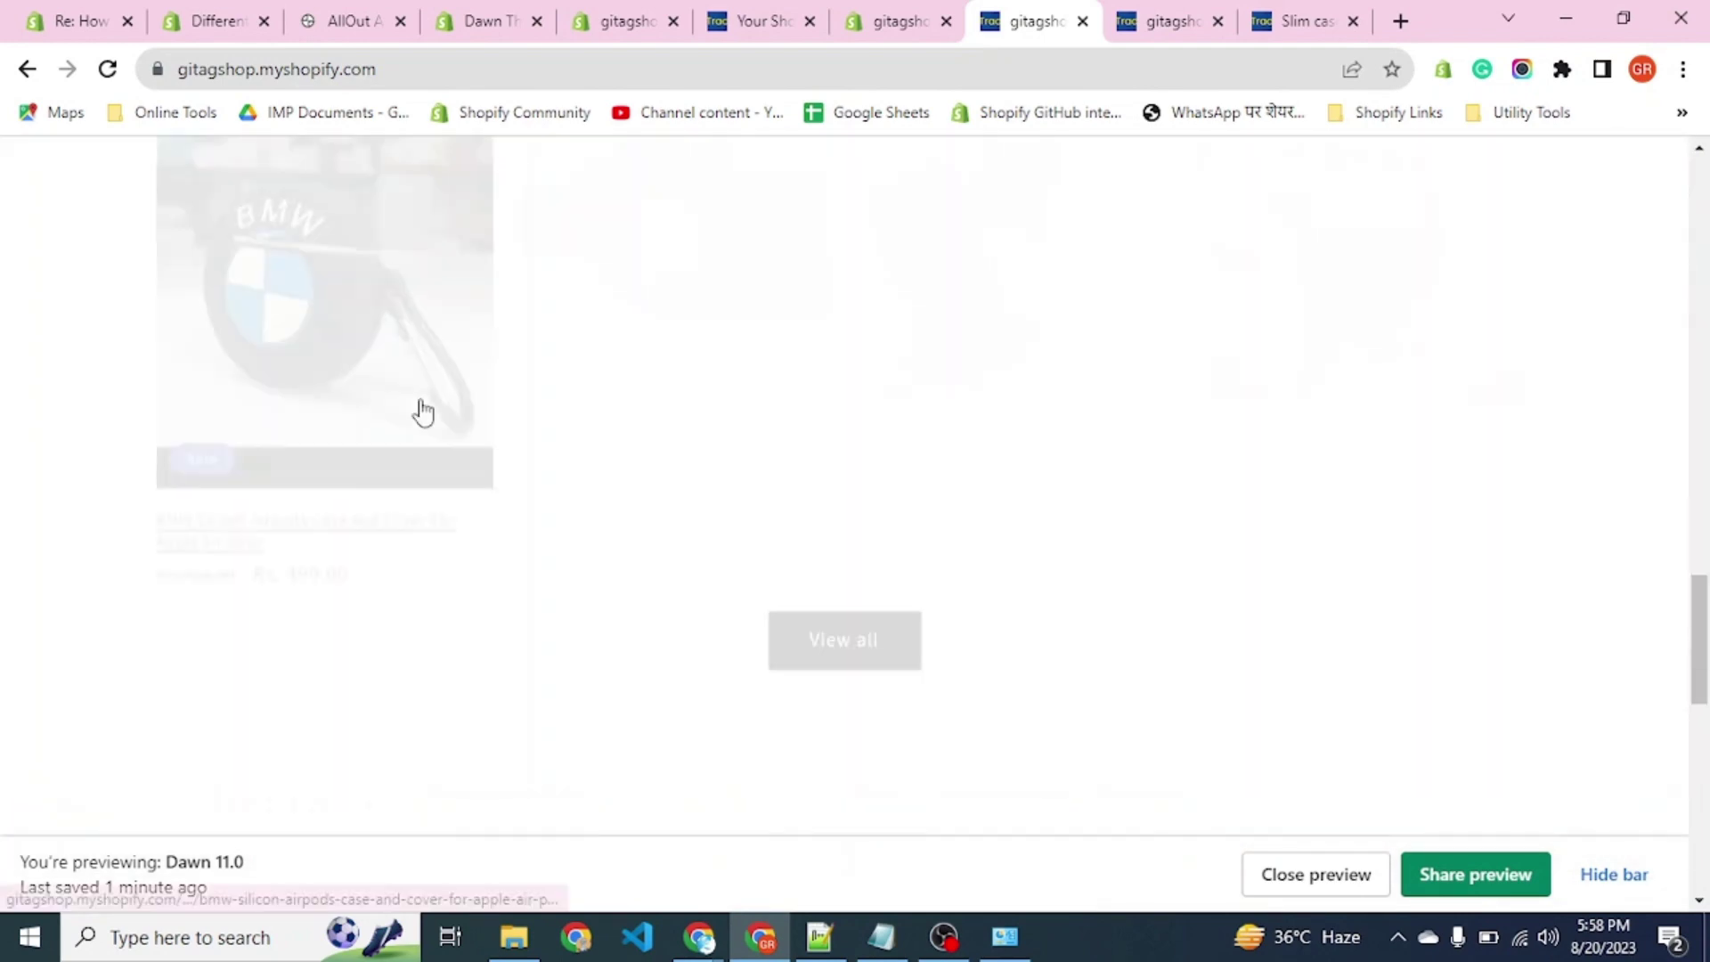
scroll(423, 411, "down", 3)
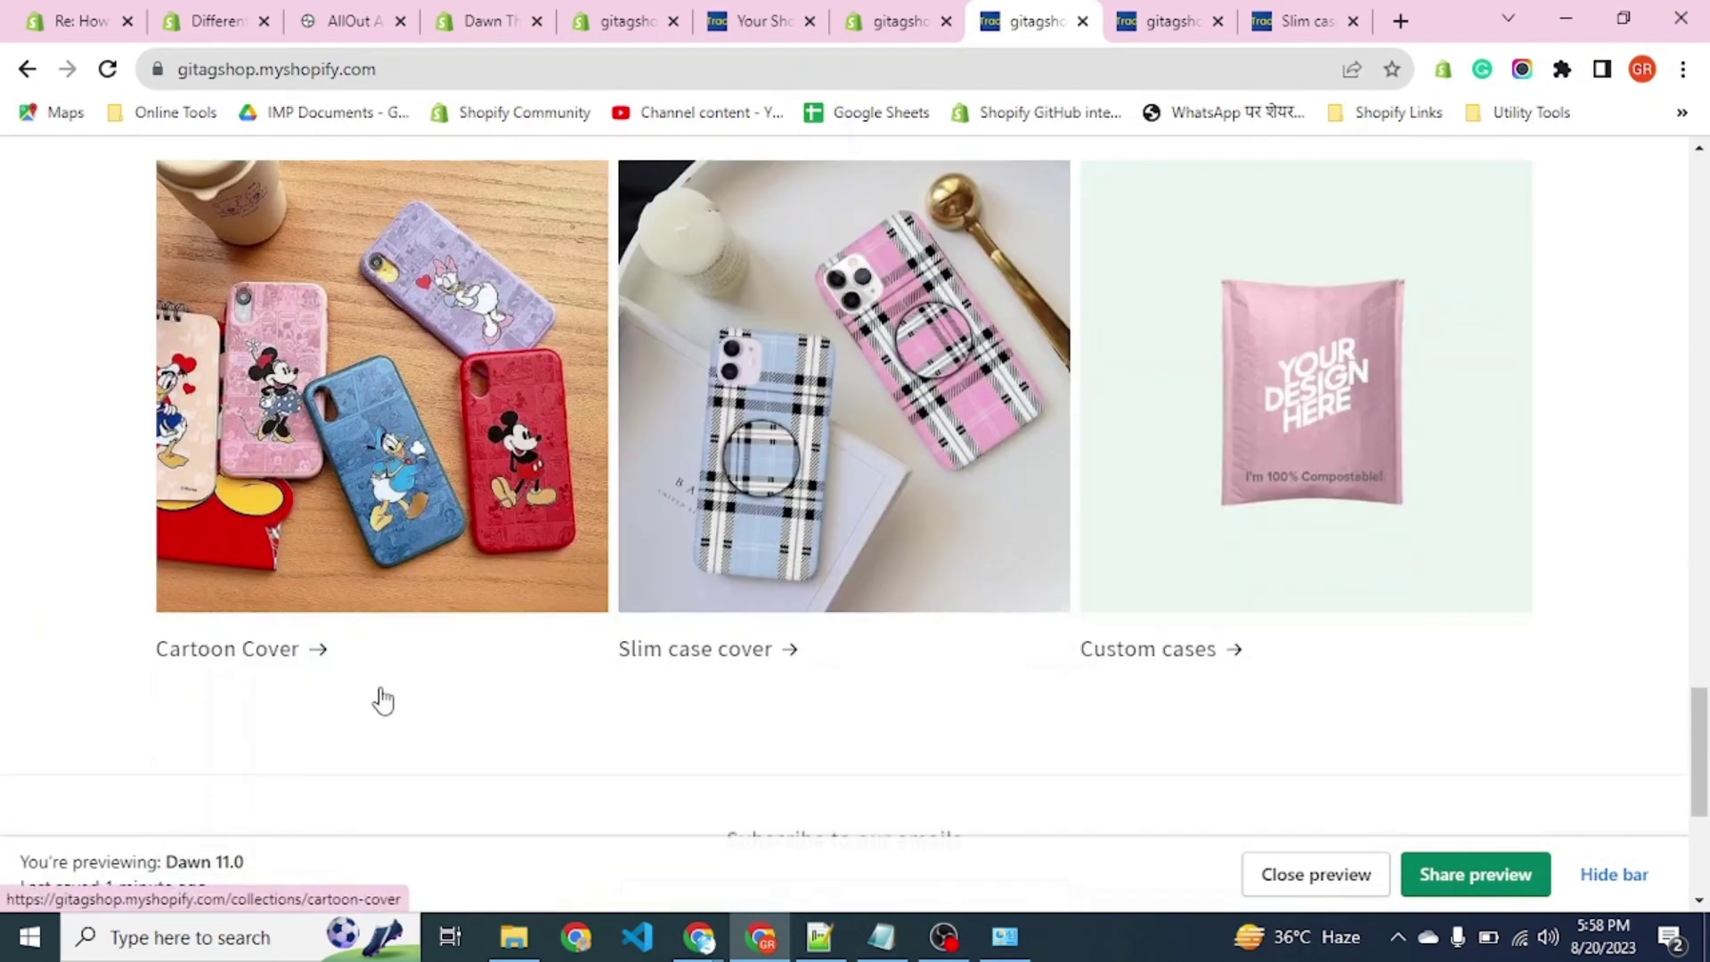
scroll(329, 672, "up", 1)
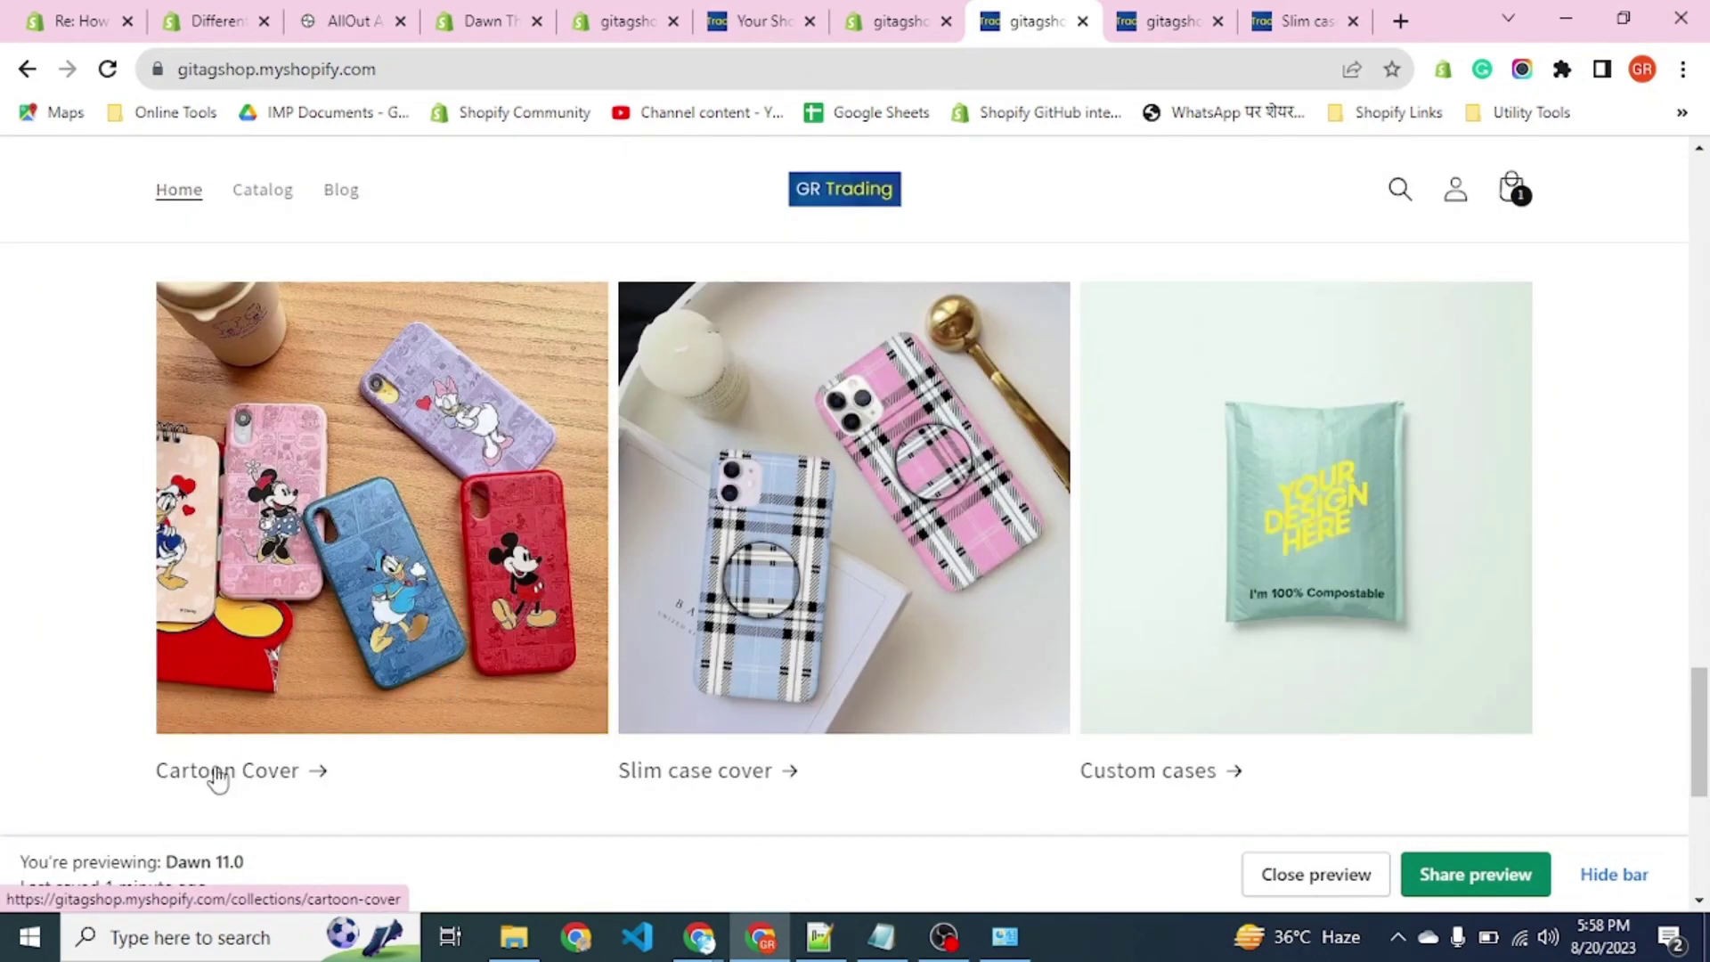
scroll(214, 772, "up", 1)
scroll(217, 774, "up", 1)
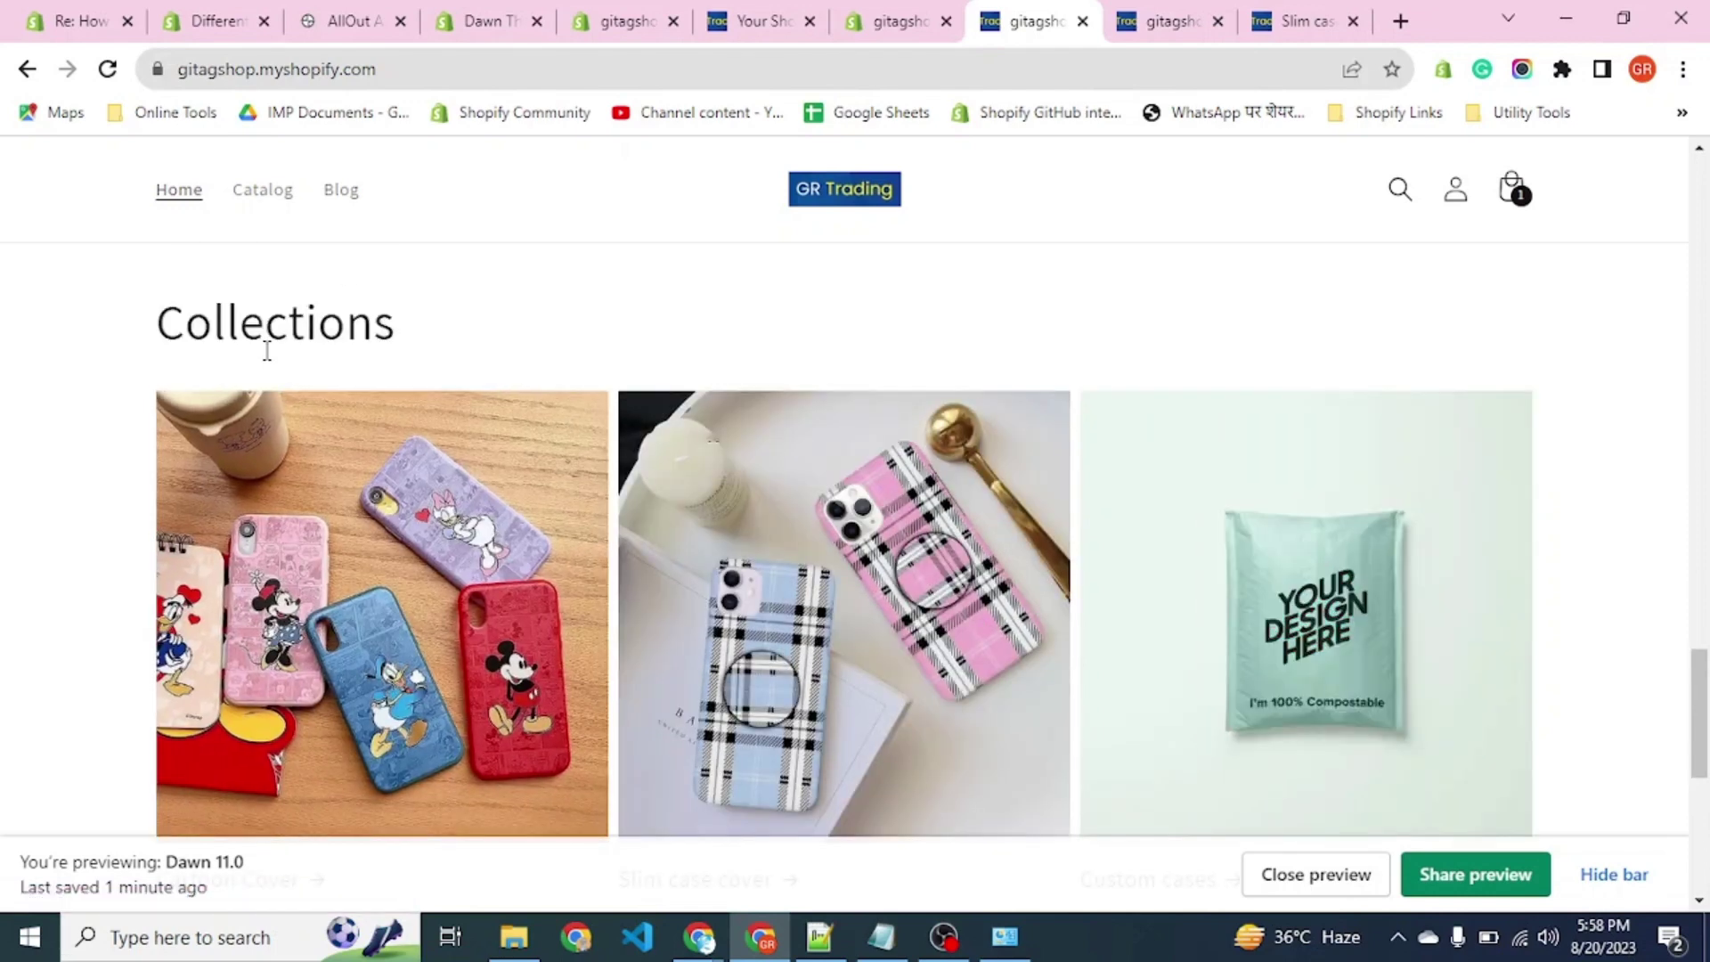
left_click(1614, 873)
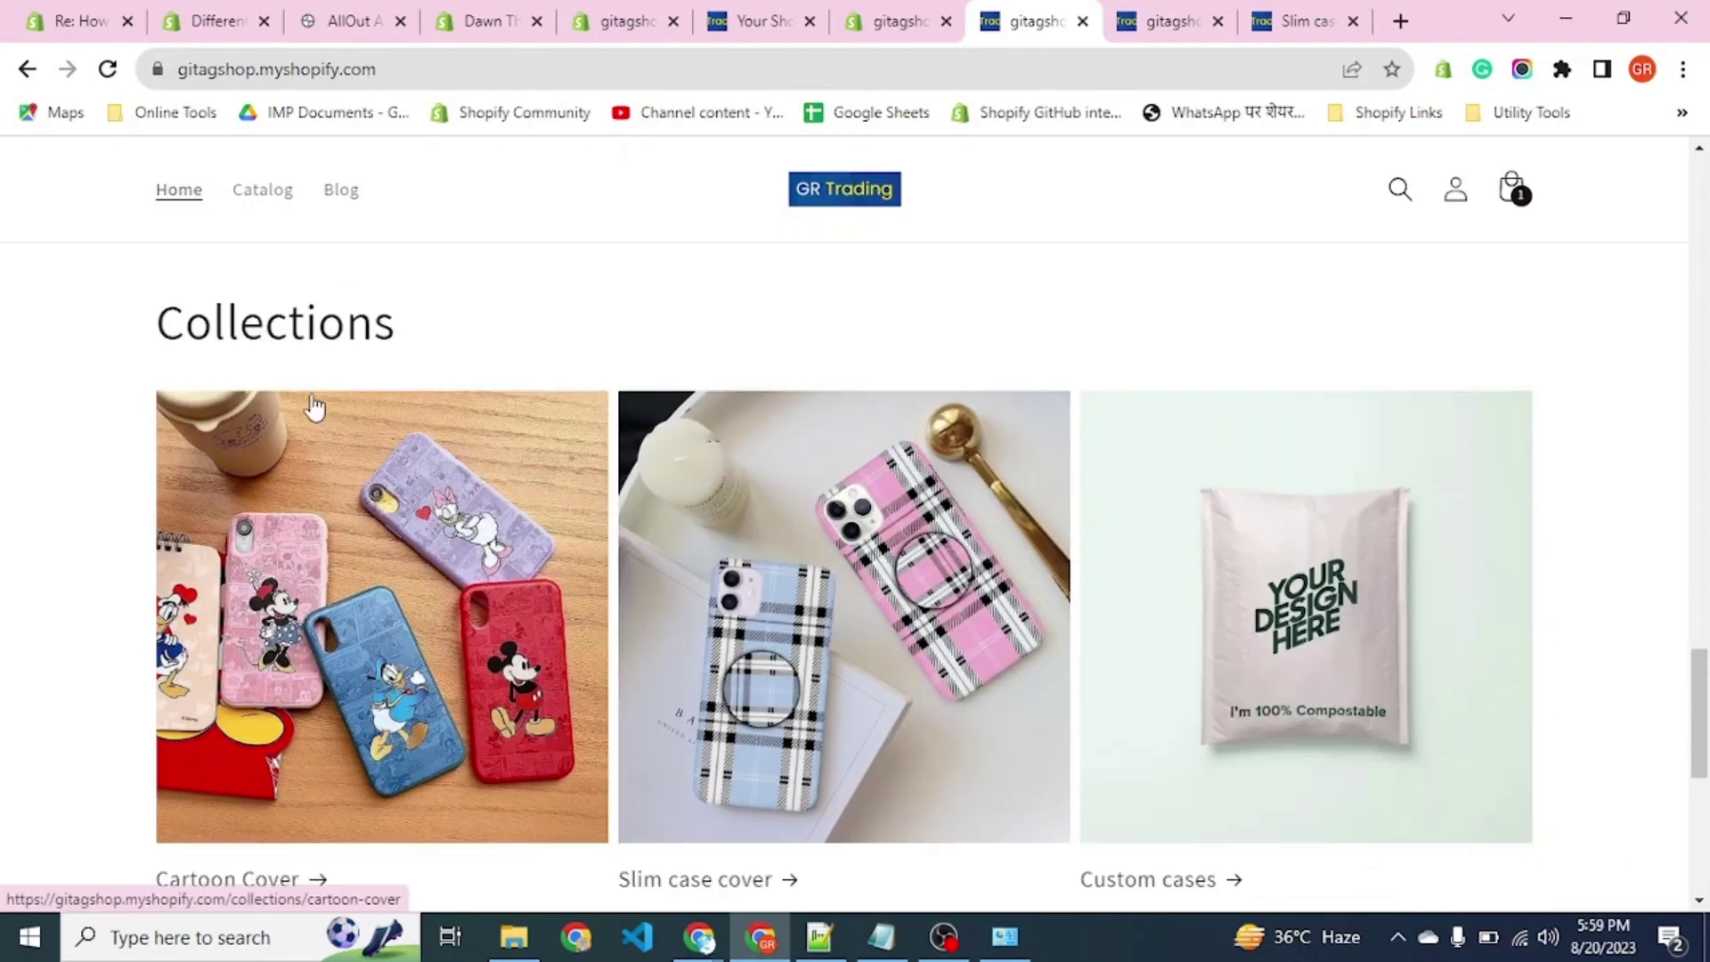
double_click(261, 316)
scroll(259, 336, "down", 2)
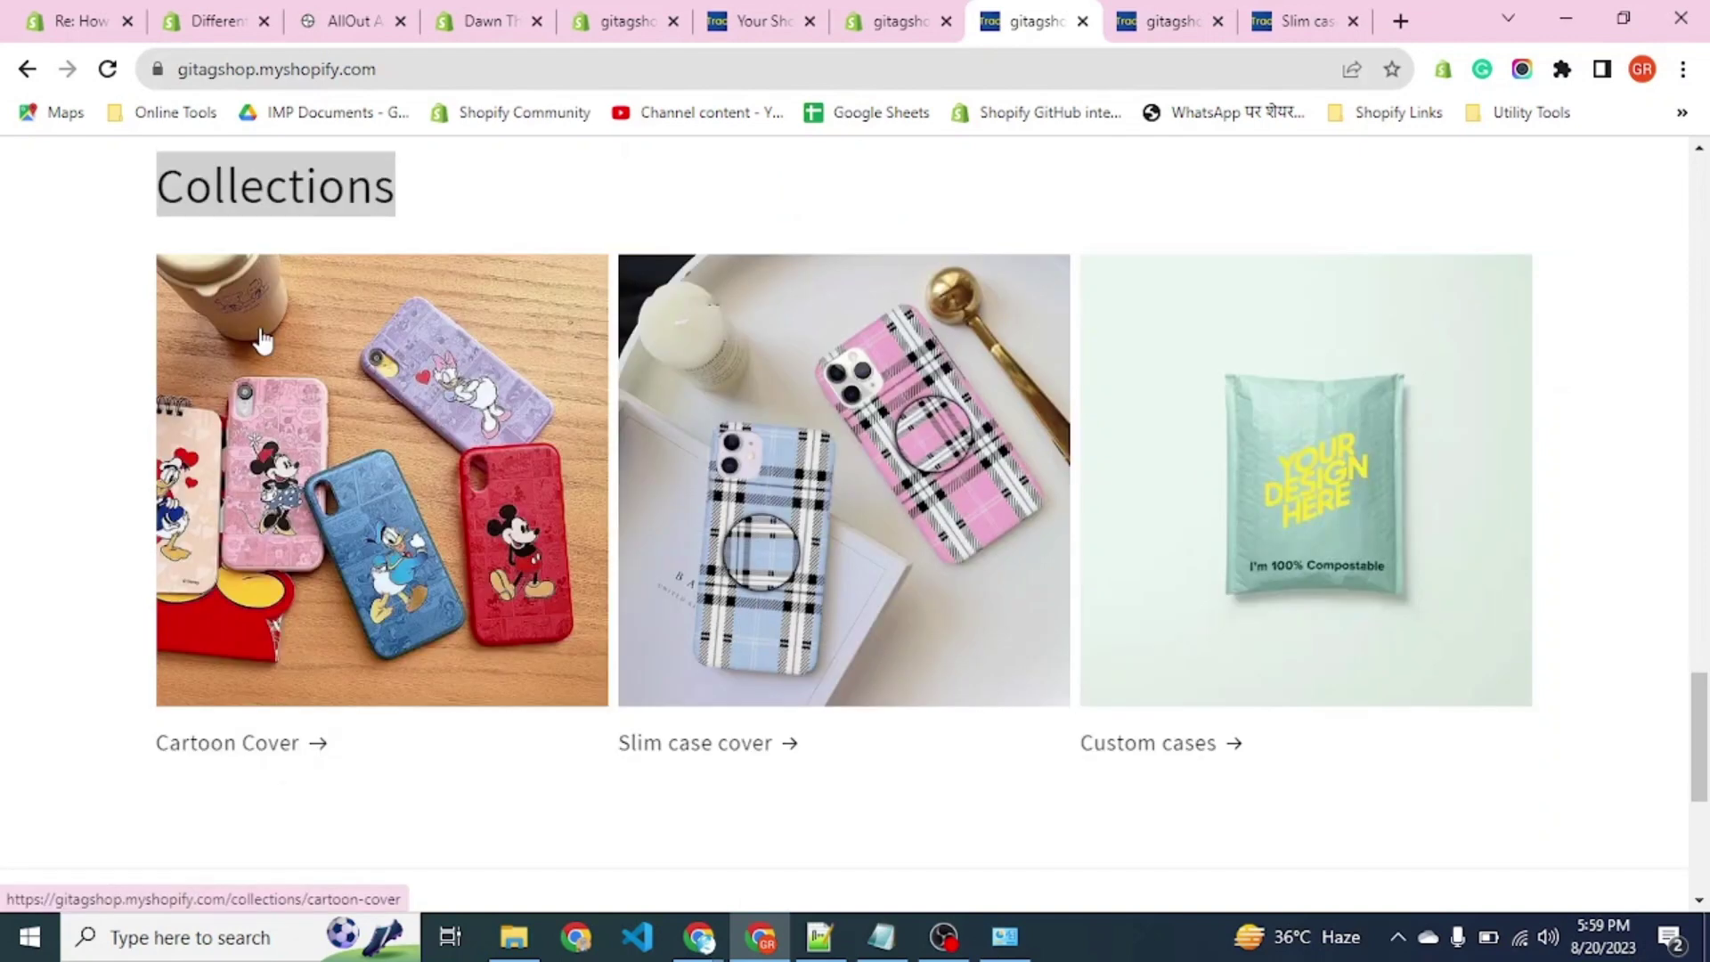
Confirm Cartoon Cover keeps GR Trading while reloaded Slim case cover shows TECHGIG.
left_click(296, 746)
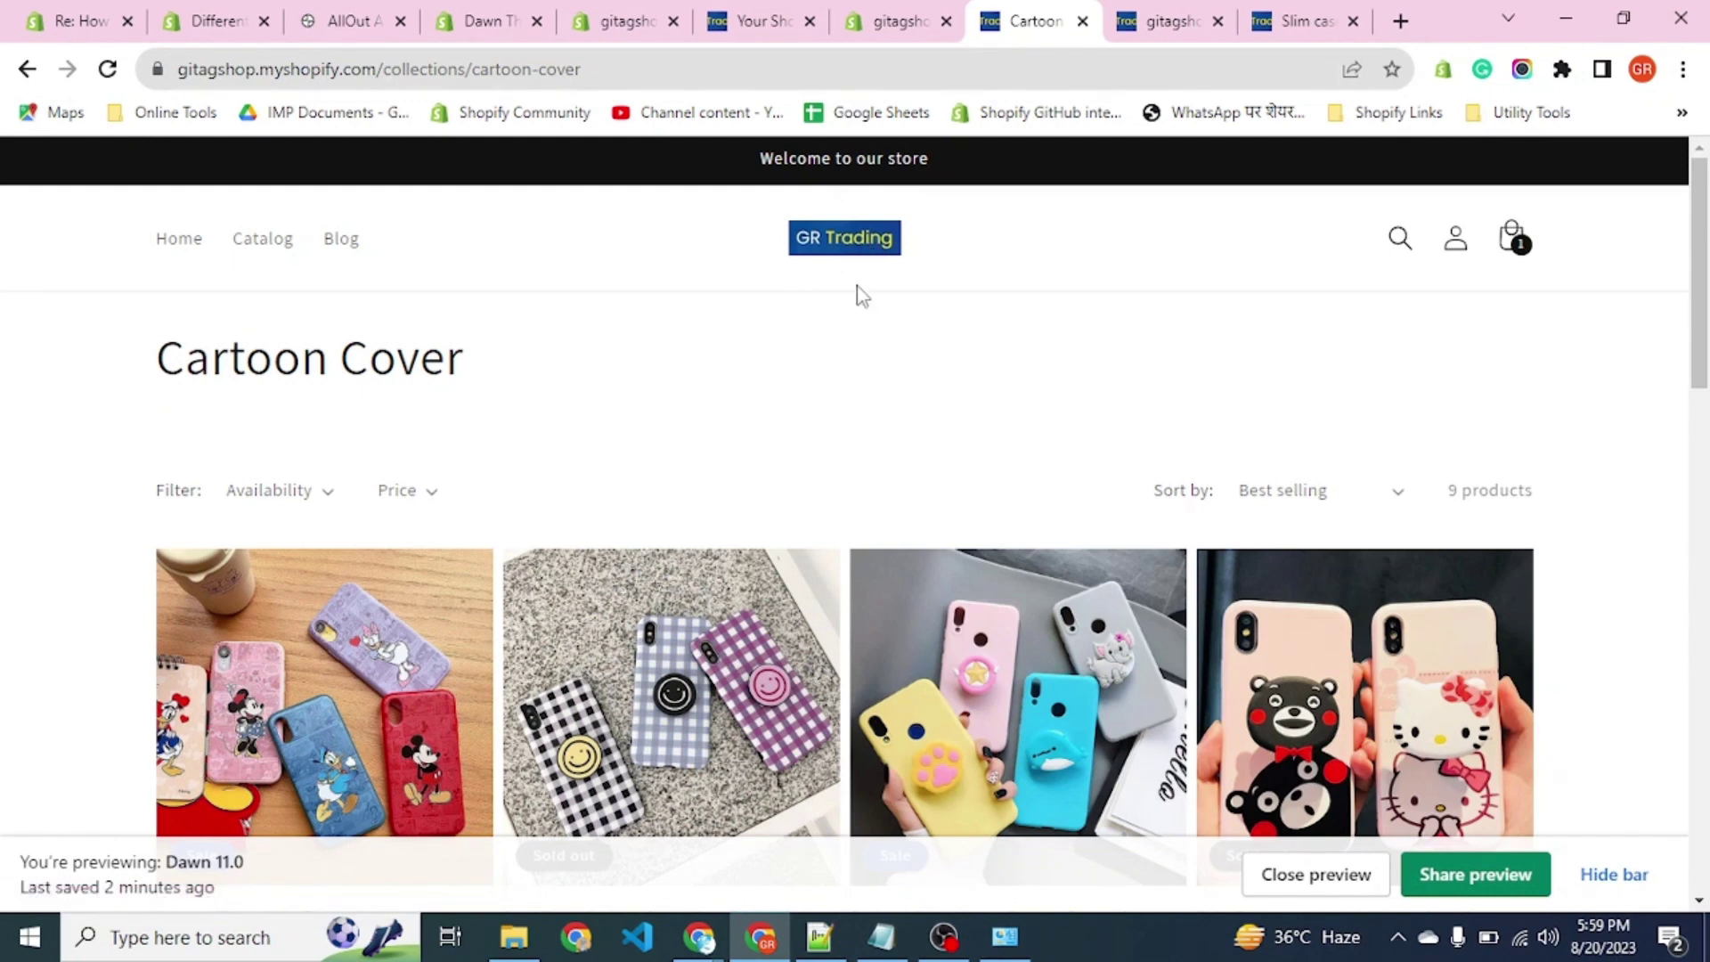
left_click(1302, 22)
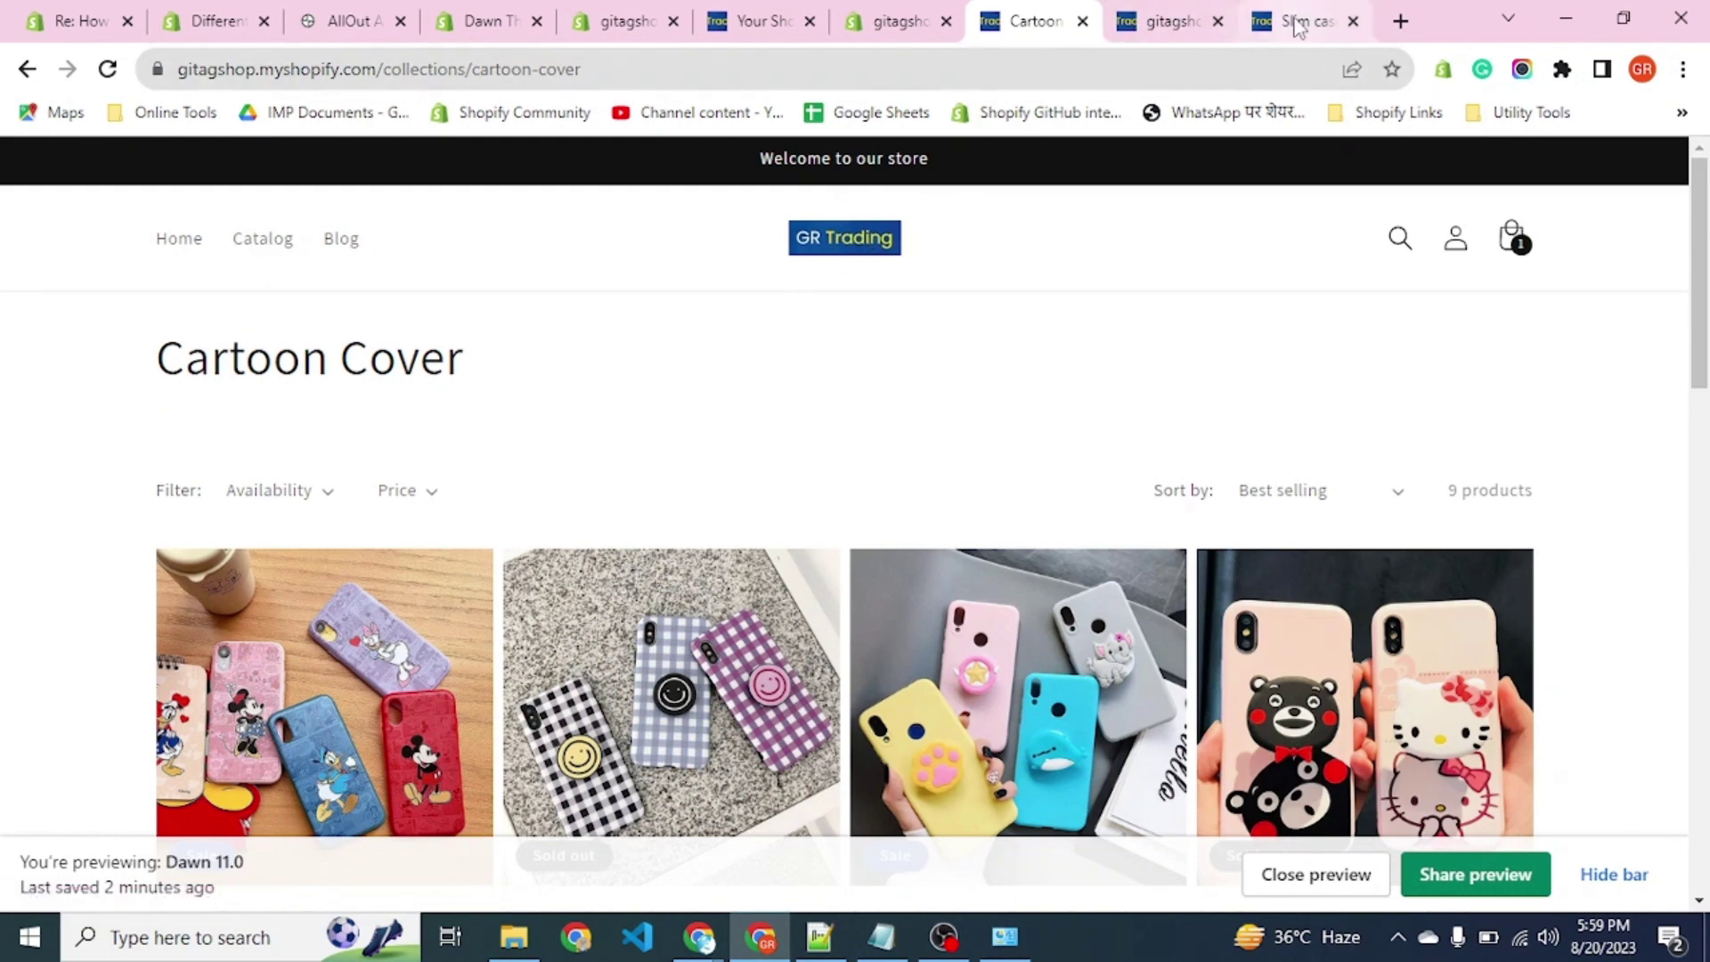
left_click(107, 69)
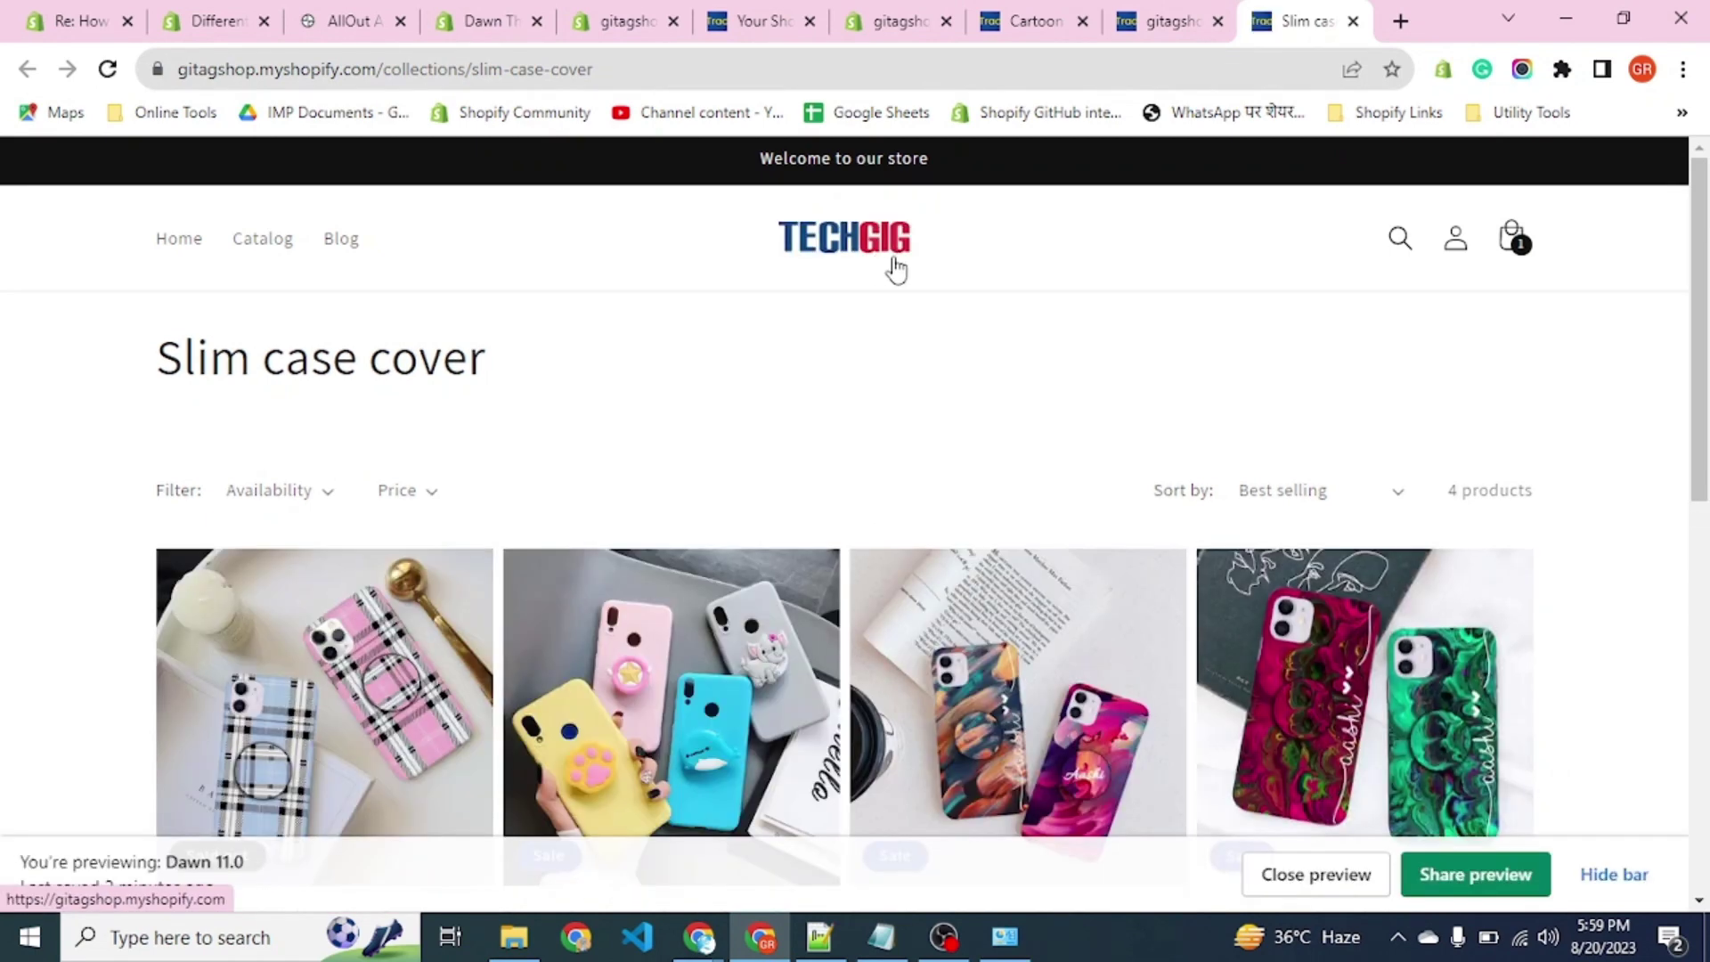
left_click(768, 27)
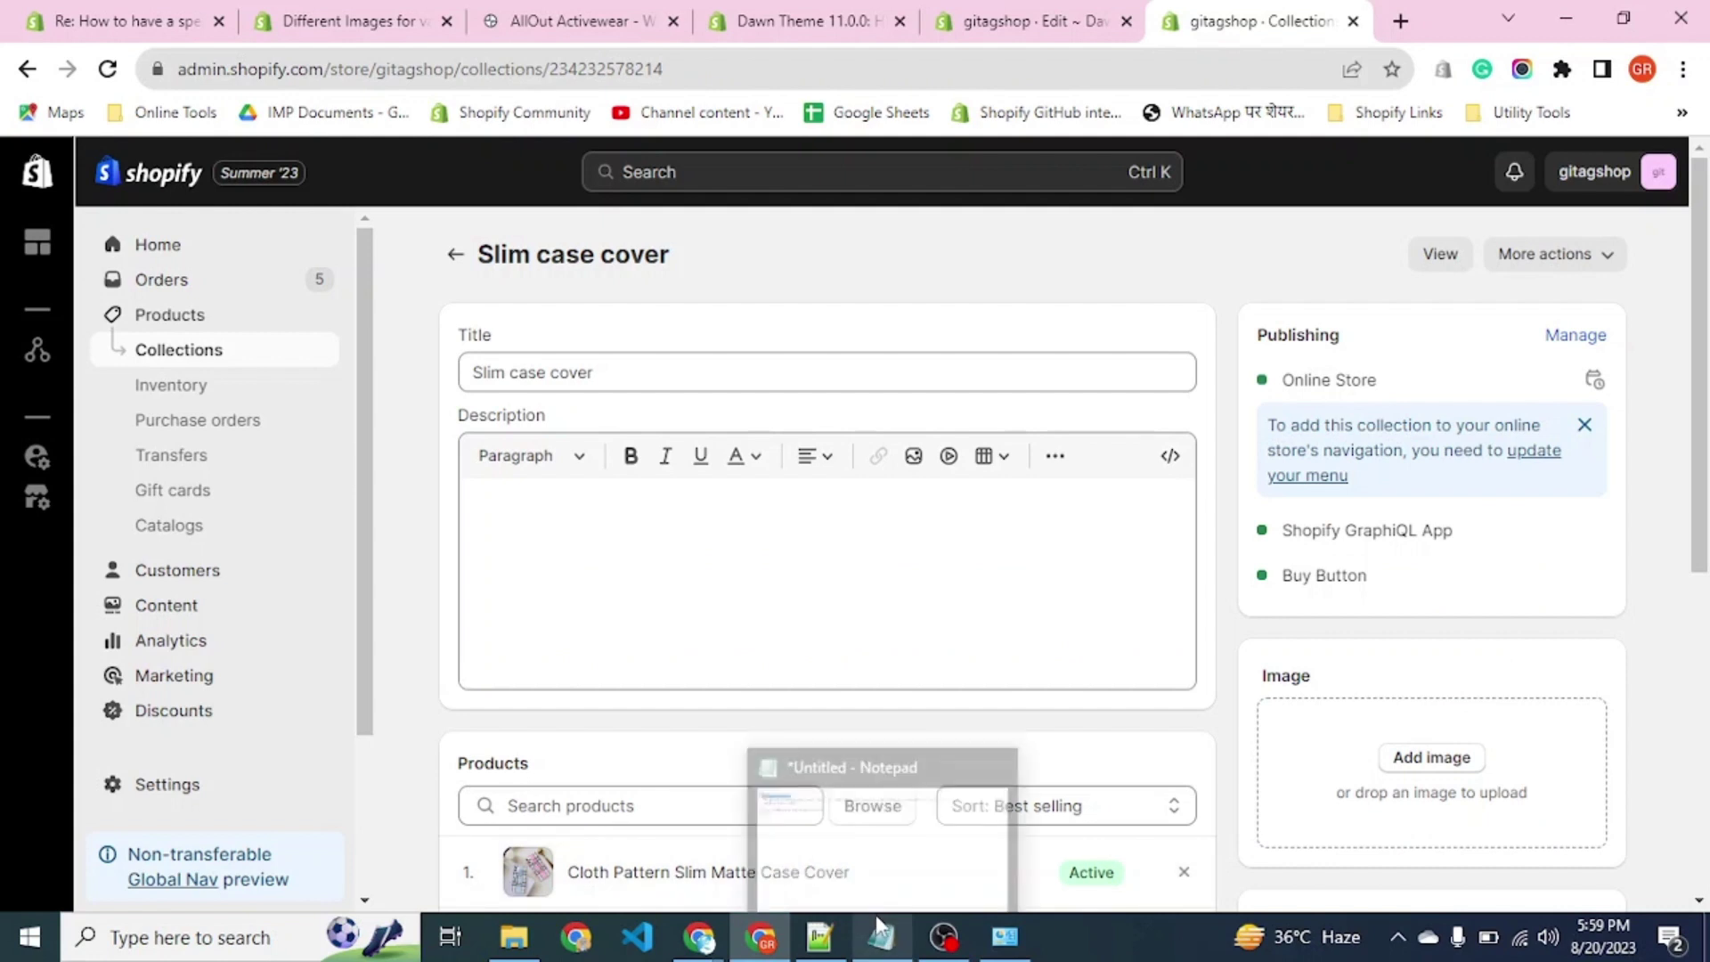
left_click(880, 935)
left_click(576, 389)
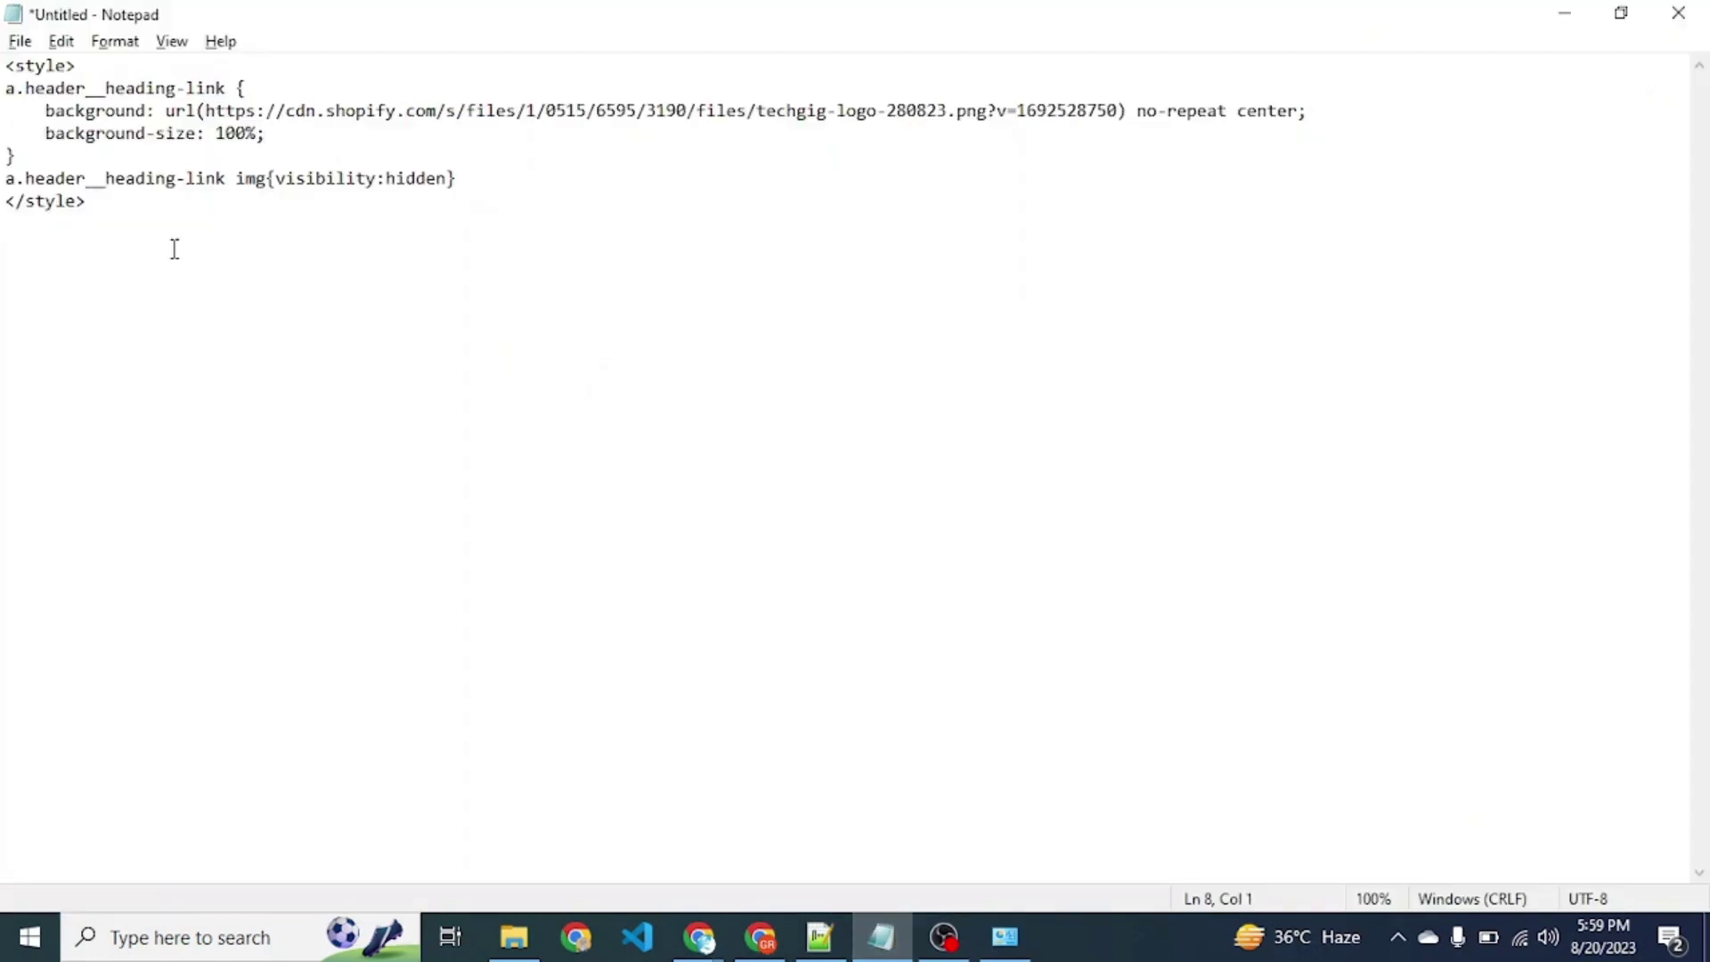
key("Up")
key("End")
key("shift+Up")
key("ctrl+shift+Home")
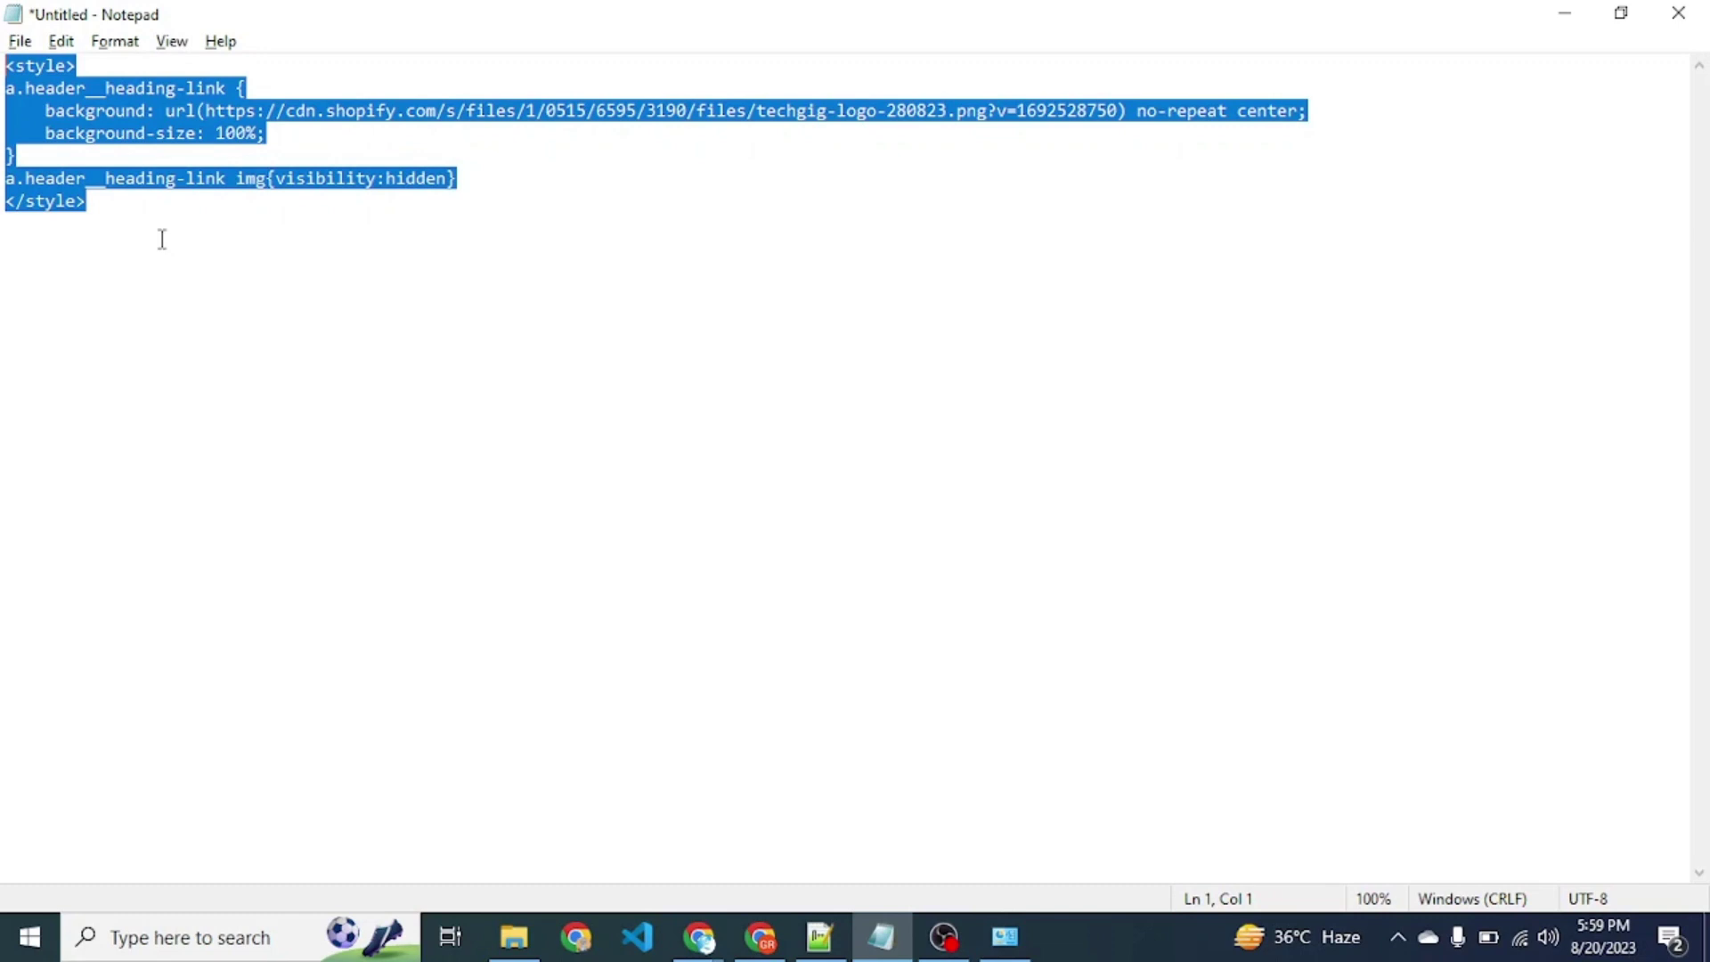
left_click(224, 89)
key("shift+Home")
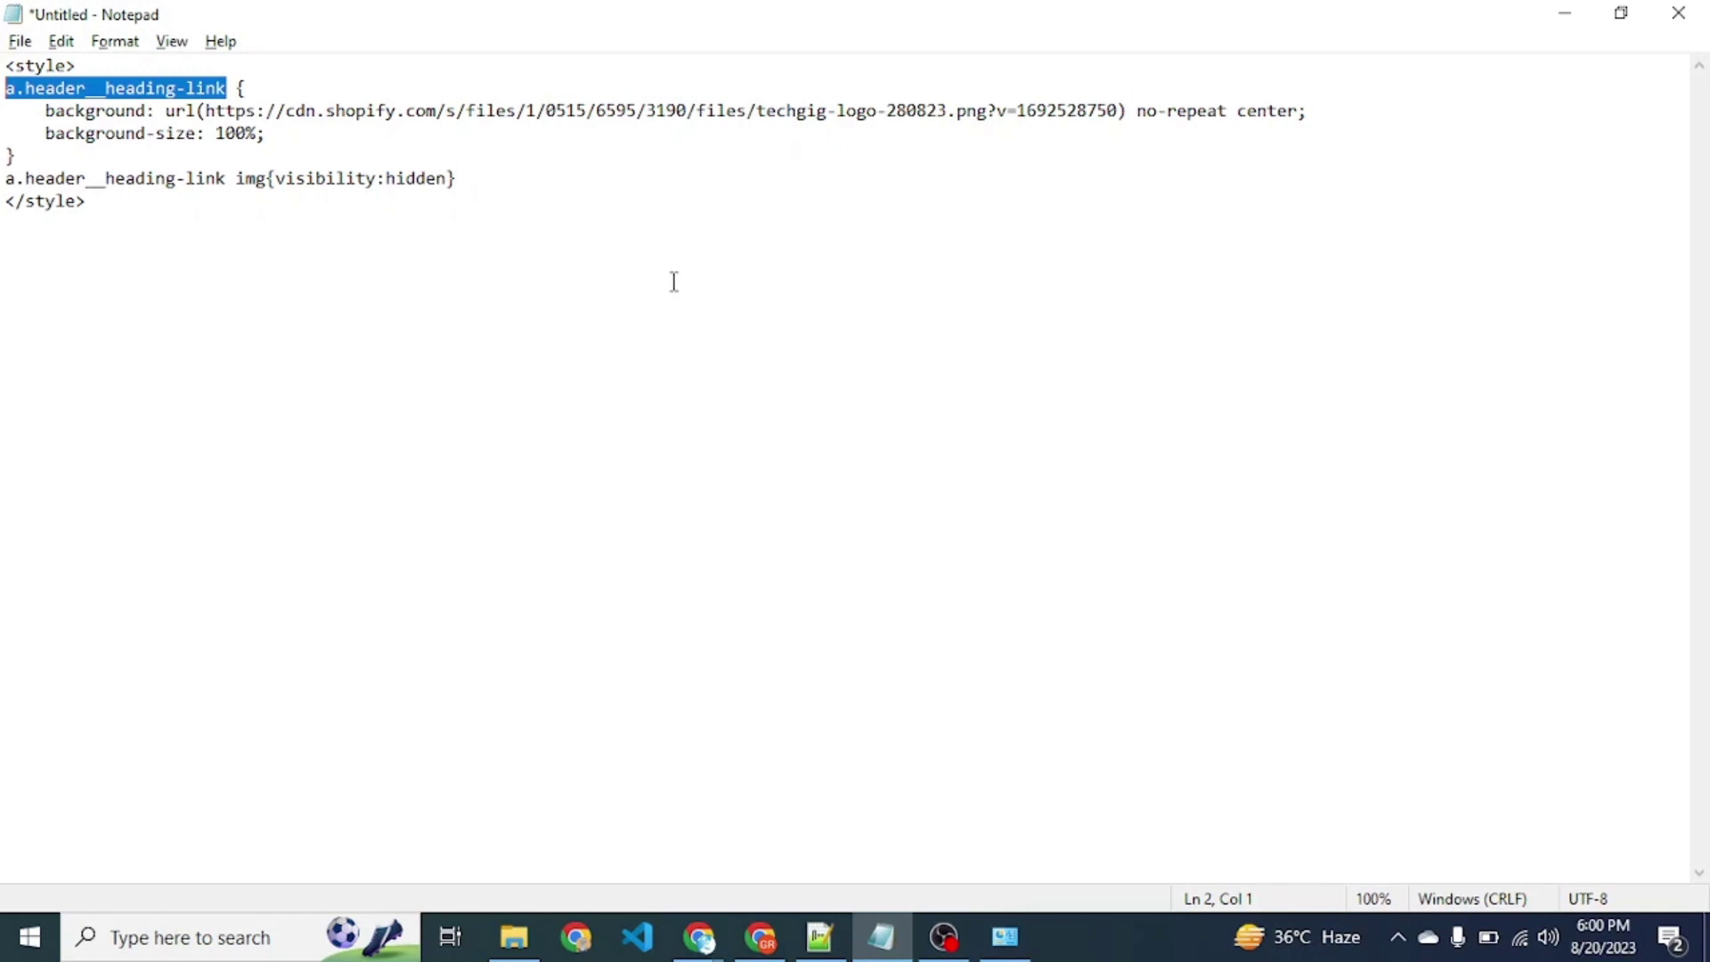
left_click(674, 282)
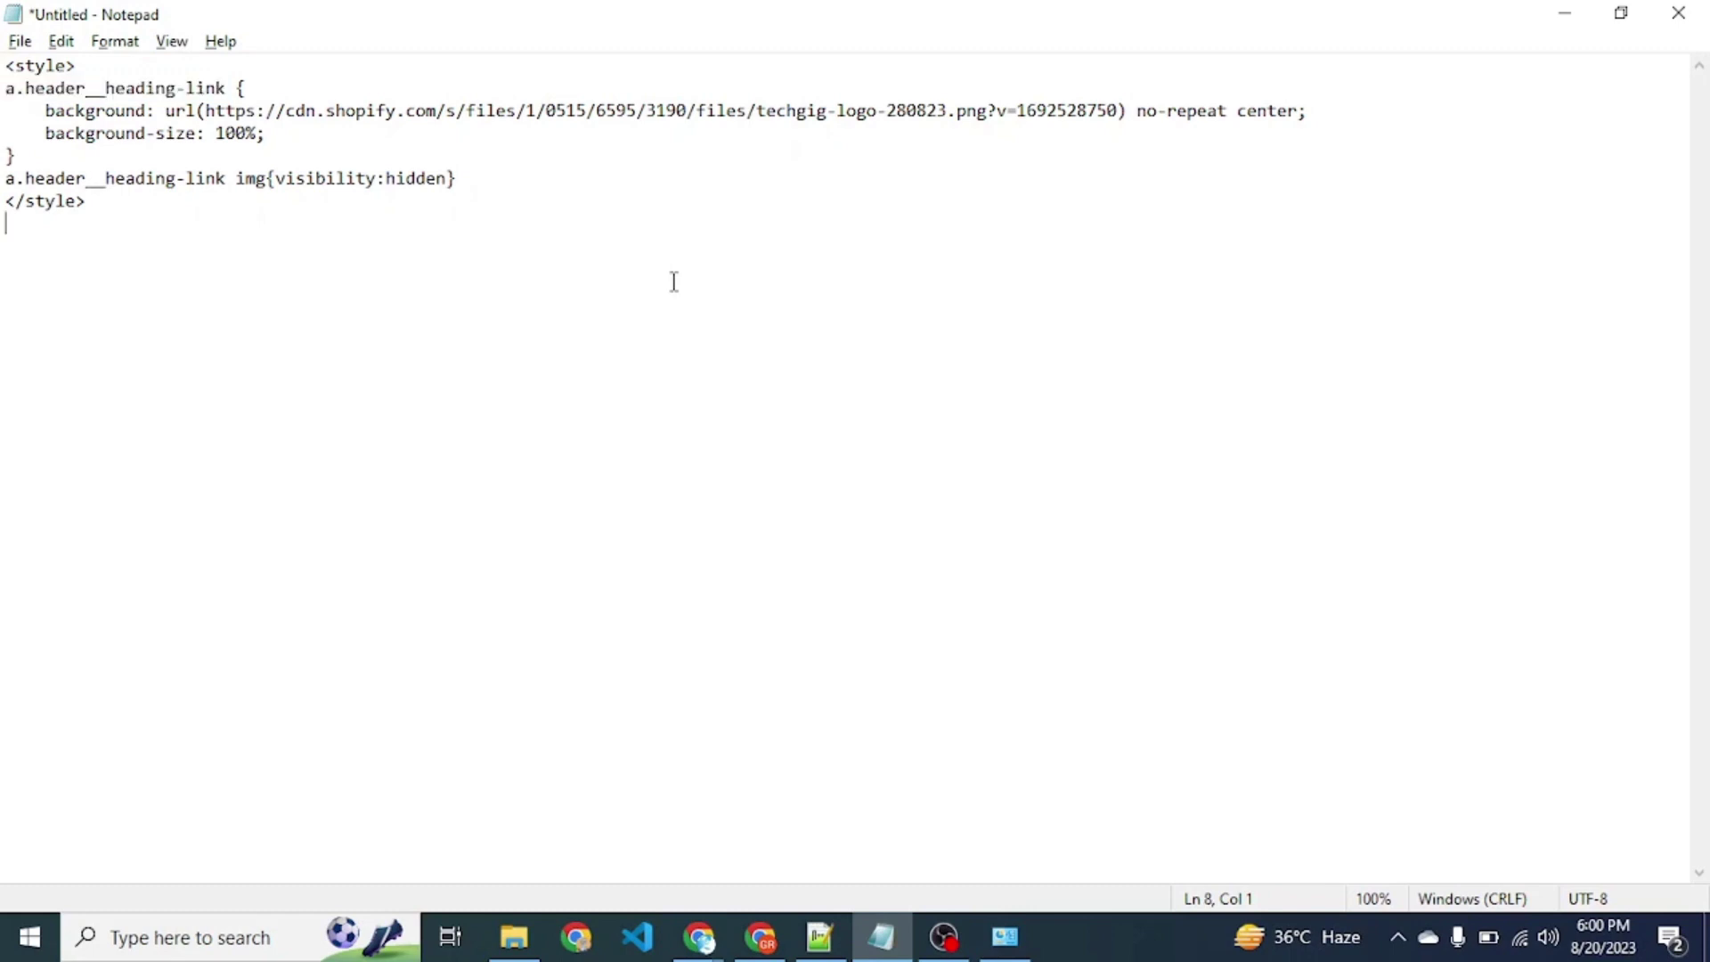
left_click(1632, 15)
key("alt+Tab")
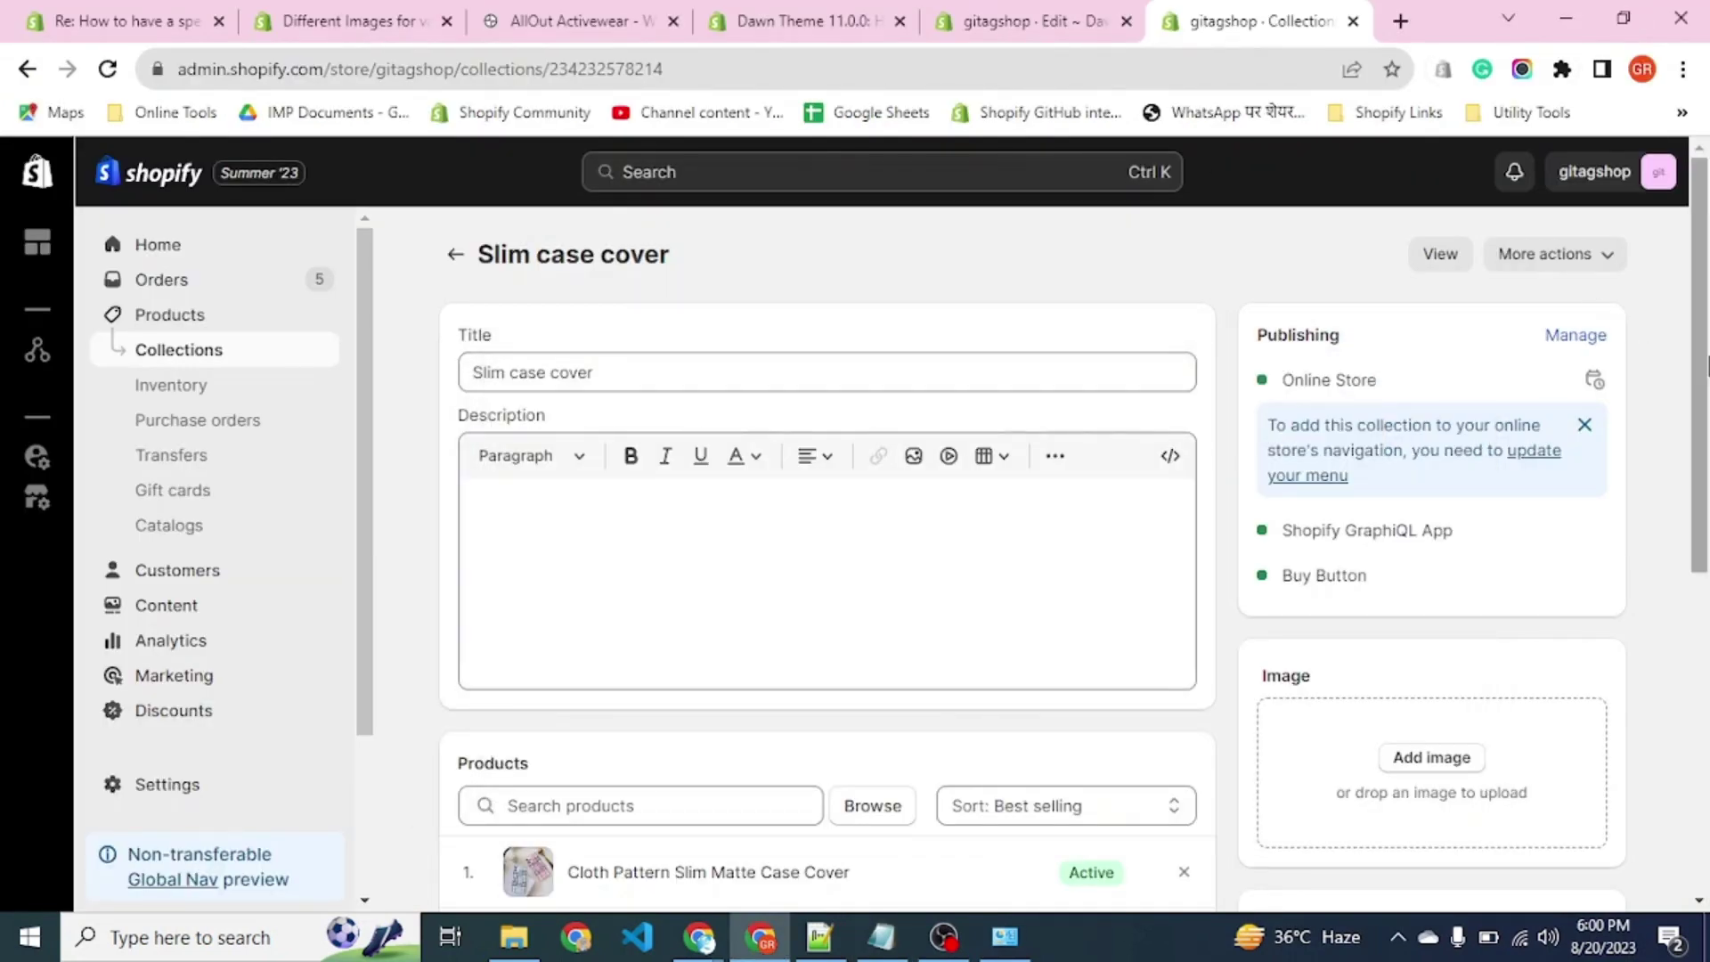